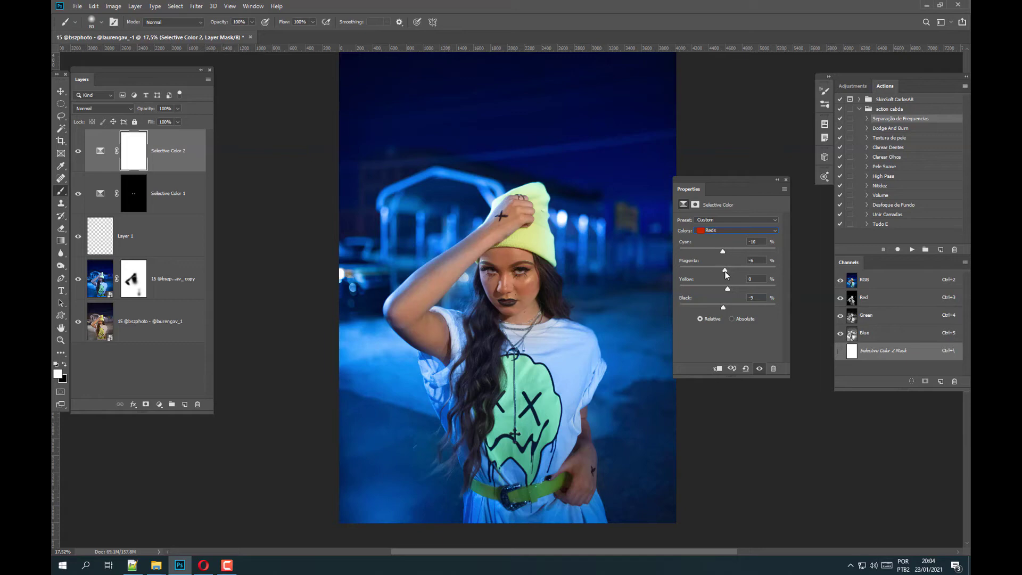
- In Selective Color, adjust the Cyans range's cyan and black sliders
{"action": "left_click", "coordinate": [738, 230]}
{"action": "left_click", "coordinate": [711, 260]}
{"action": "mouse_move", "coordinate": [727, 251]}
{"action": "left_mouse_down"}
{"action": "mouse_move", "coordinate": [687, 251]}
{"action": "mouse_move", "coordinate": [744, 251]}
{"action": "left_mouse_up"}
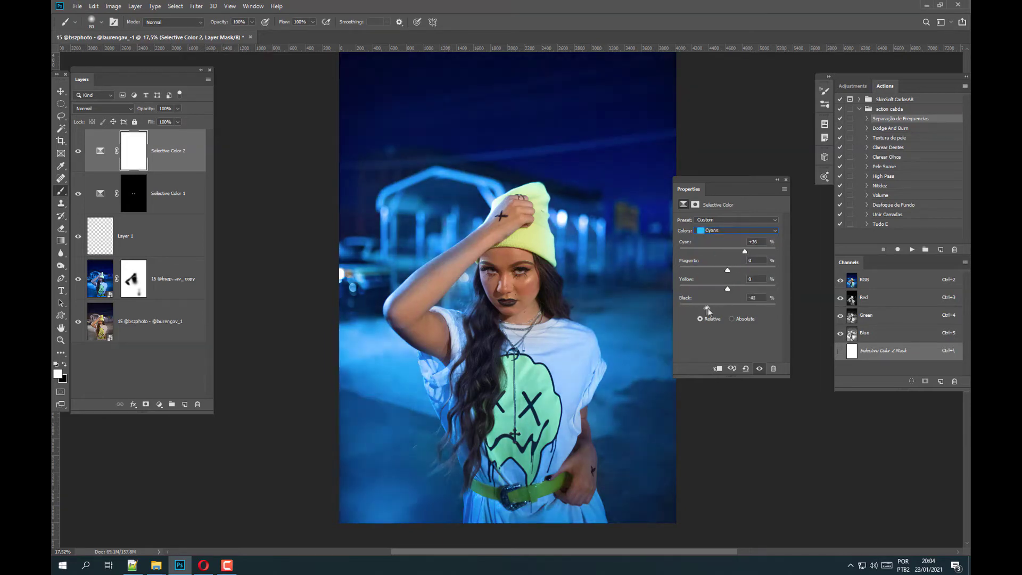
{"action": "left_click_drag", "start_coordinate": [727, 307], "coordinate": [746, 289]}
- Switch to the Blues range, adding cyan and reducing magenta
{"action": "left_click", "coordinate": [737, 230]}
{"action": "left_click", "coordinate": [714, 271]}
{"action": "mouse_move", "coordinate": [728, 251]}
{"action": "left_mouse_down"}
{"action": "mouse_move", "coordinate": [740, 251]}
{"action": "mouse_move", "coordinate": [724, 270]}
{"action": "left_mouse_up"}
{"action": "left_click", "coordinate": [722, 231]}
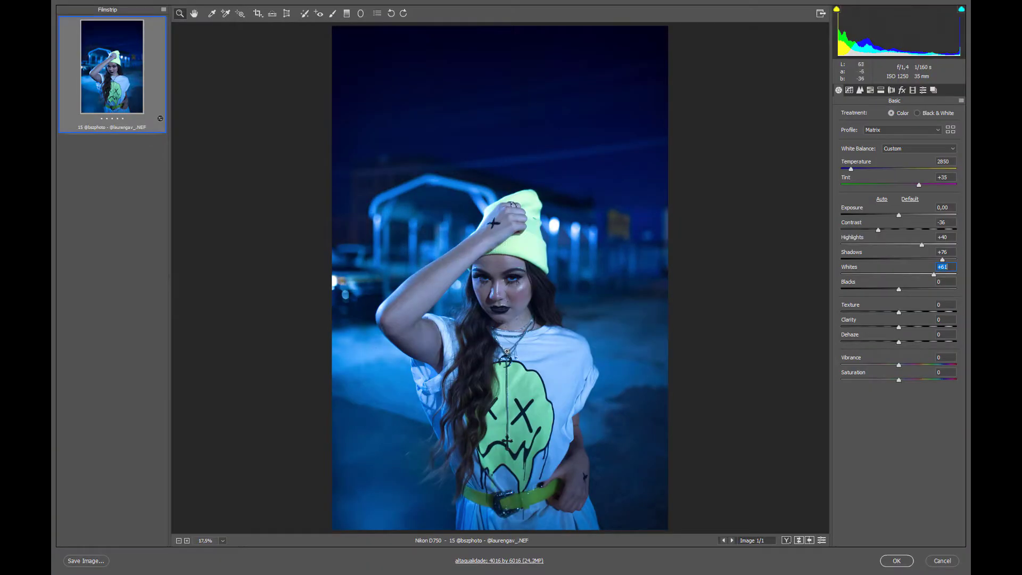
- Add a touch of dehaze and bring up the per-colour luminance adjustments
{"action": "left_click_drag", "start_coordinate": [898, 327], "coordinate": [905, 343]}
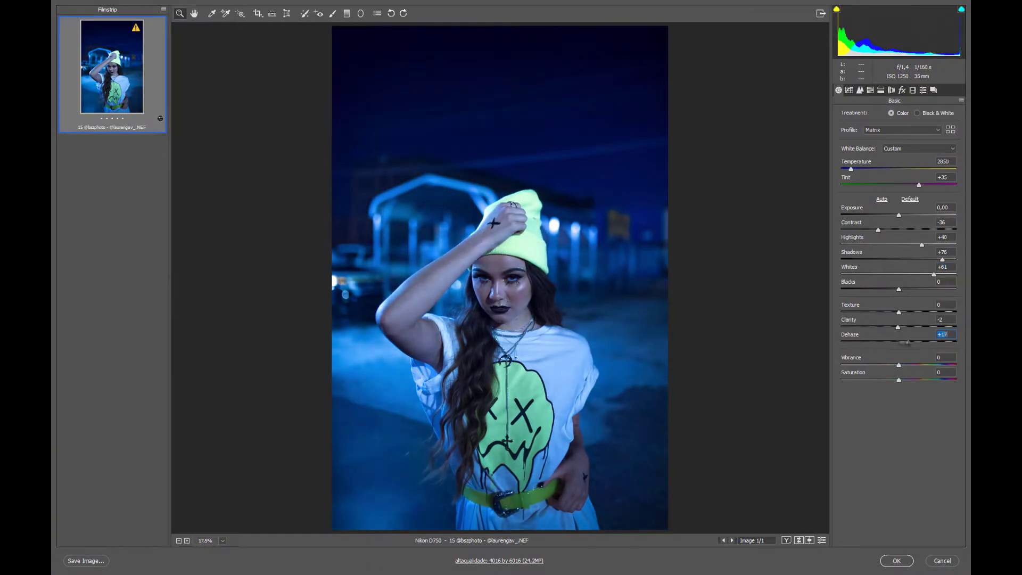
{"action": "key", "text": "ctrl+alt+4"}
{"action": "left_click", "coordinate": [918, 115]}
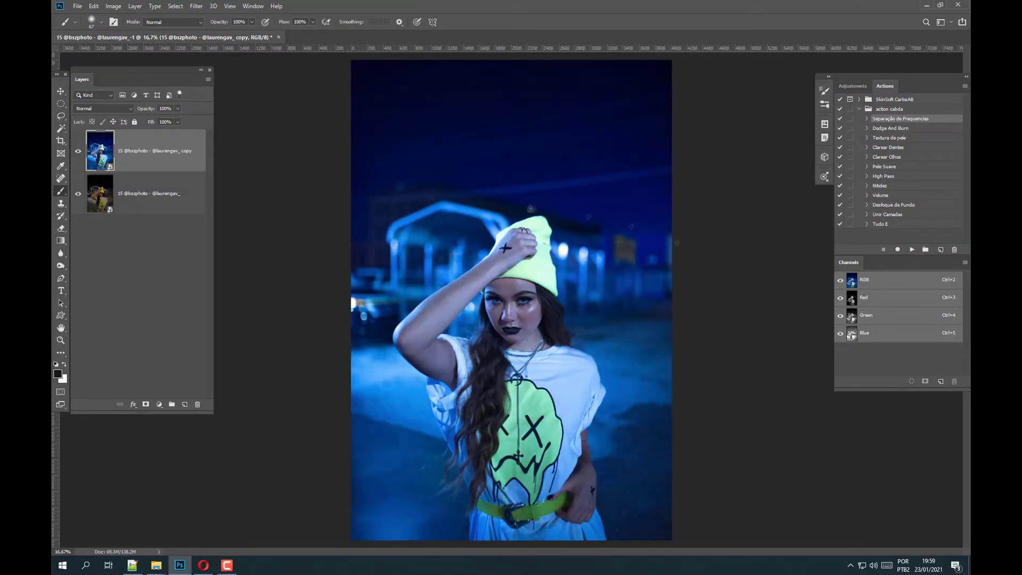
- Mask the face on the top layer, then bring the raw night portrait into Photoshop
{"action": "left_click", "coordinate": [146, 404]}
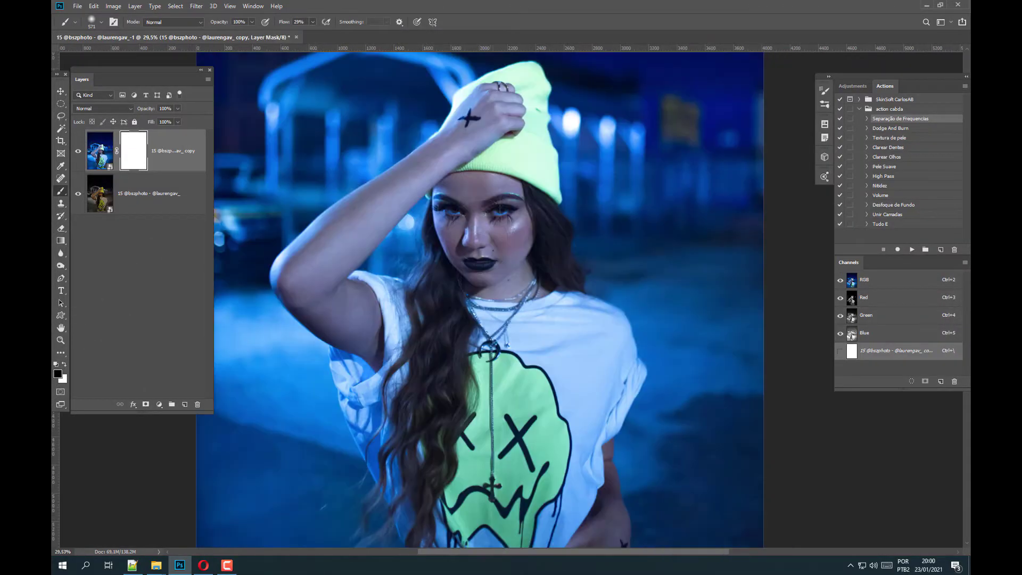
{"action": "scroll", "coordinate": [495, 224], "scroll_direction": "up", "scroll_amount": 3}
{"action": "left_click_drag", "start_coordinate": [452, 176], "coordinate": [522, 224]}
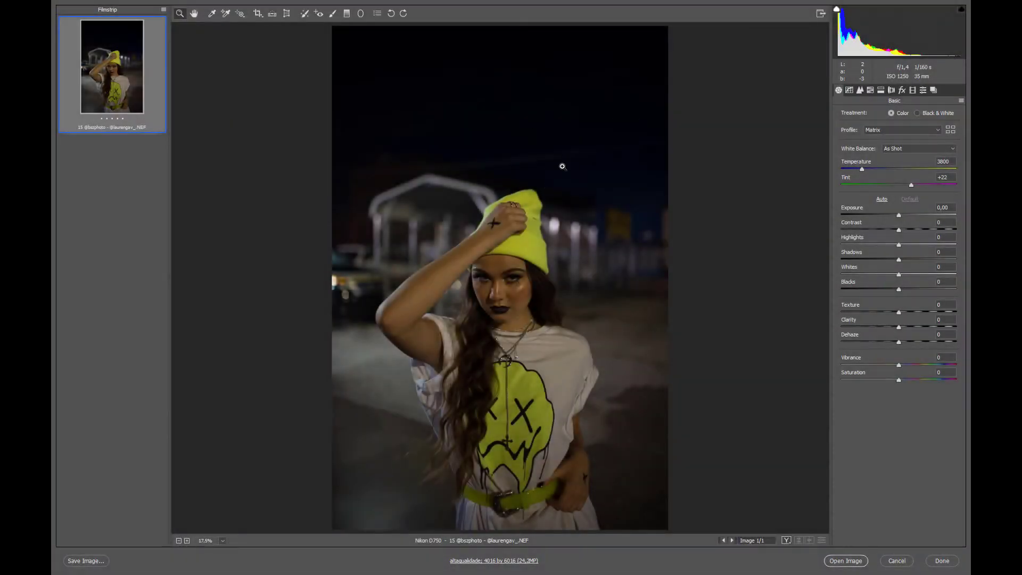
{"action": "left_click", "coordinate": [820, 13]}
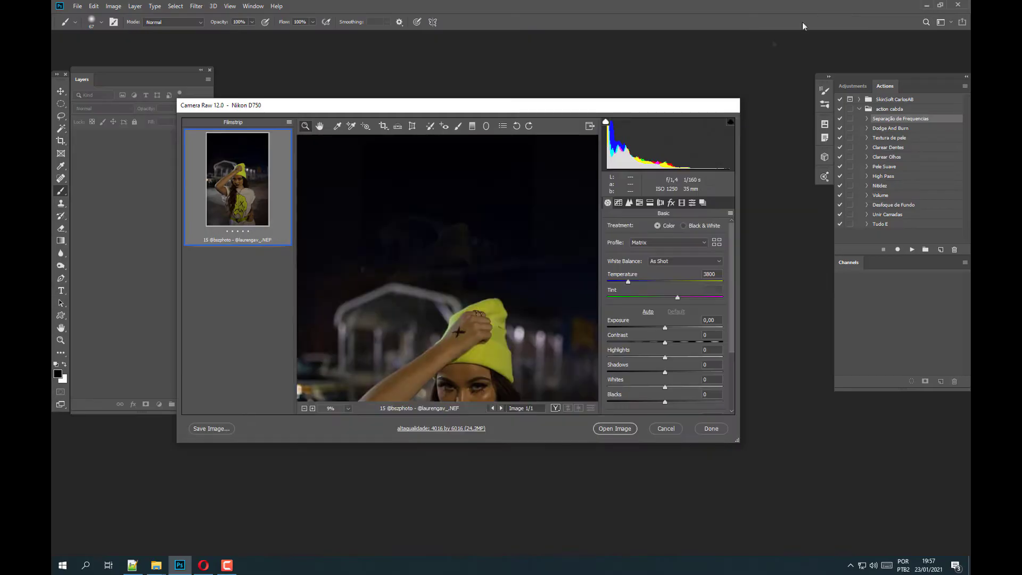
{"action": "left_click", "coordinate": [615, 429]}
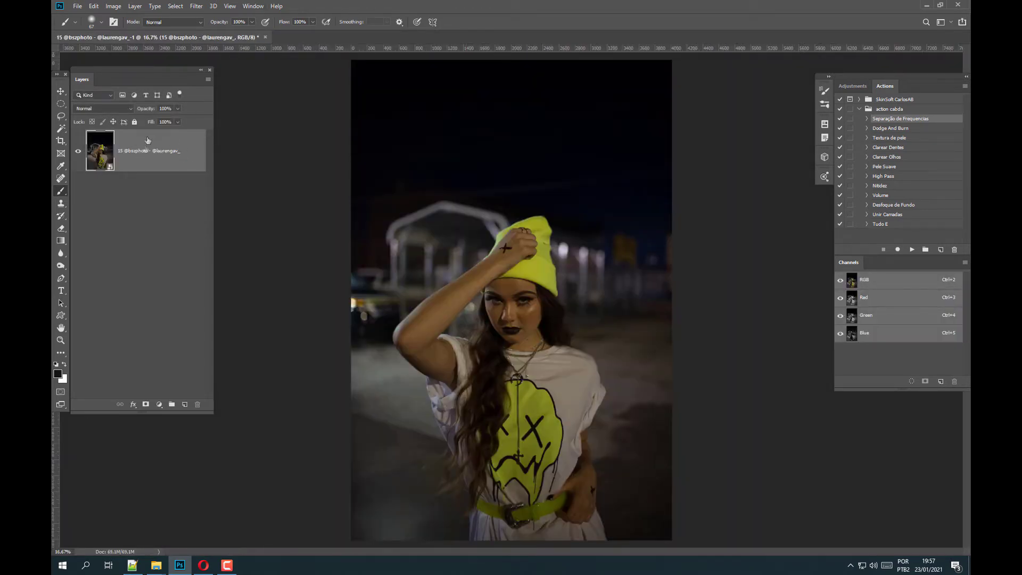
- Run the Camera Raw filter on the portrait layer and dismiss it unchanged
{"action": "left_click", "coordinate": [196, 7]}
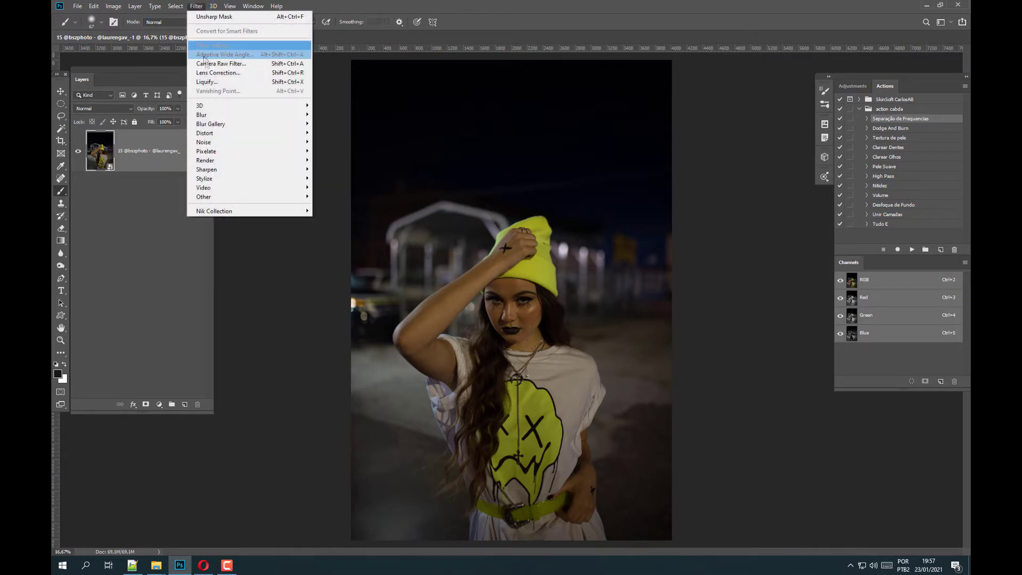
{"action": "left_click", "coordinate": [209, 68]}
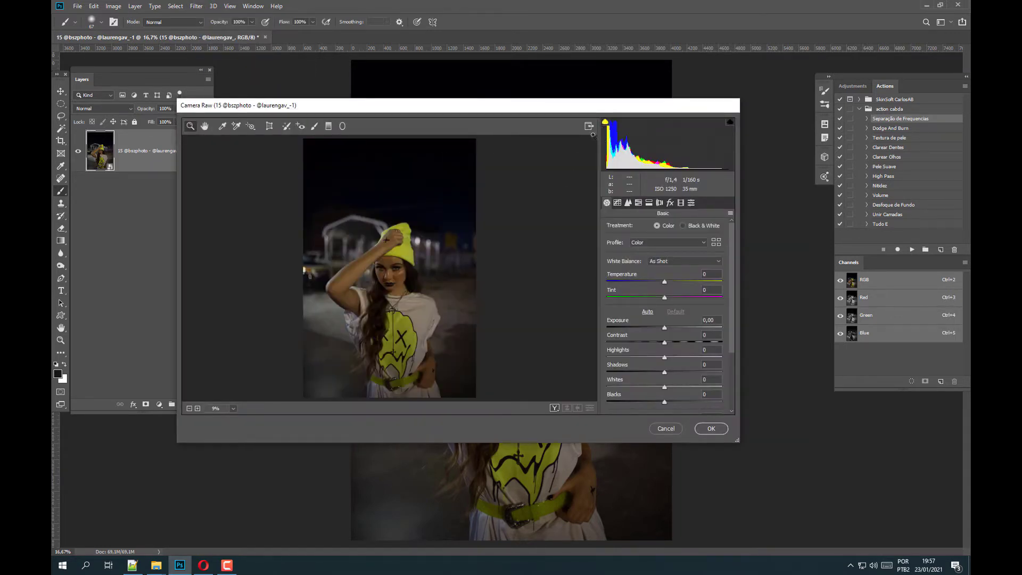
{"action": "left_click", "coordinate": [589, 127]}
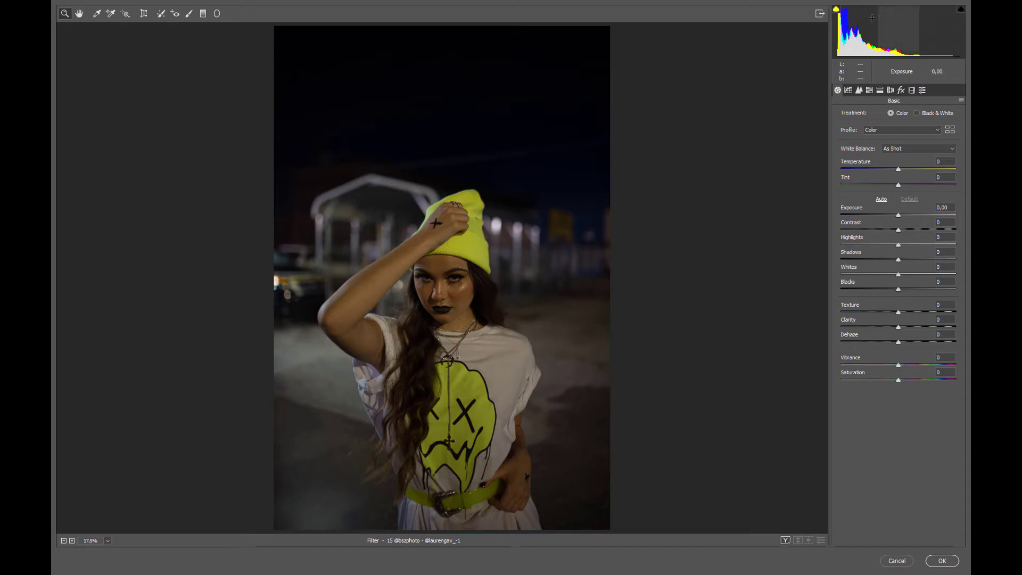
{"action": "left_click", "coordinate": [898, 562]}
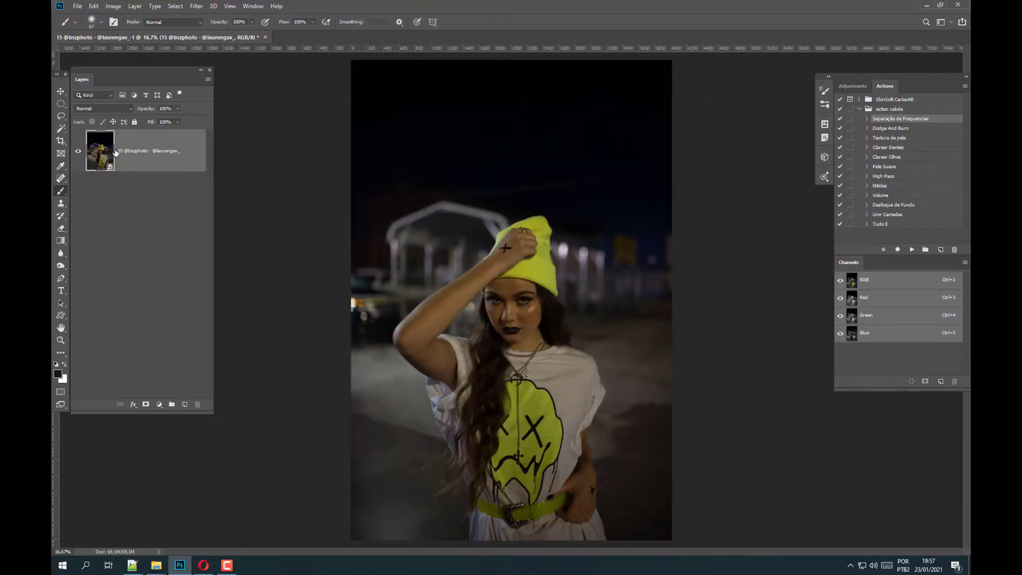
- Make a New Smart Object via Copy of the portrait layer and edit its raw settings
{"action": "right_click", "coordinate": [115, 152]}
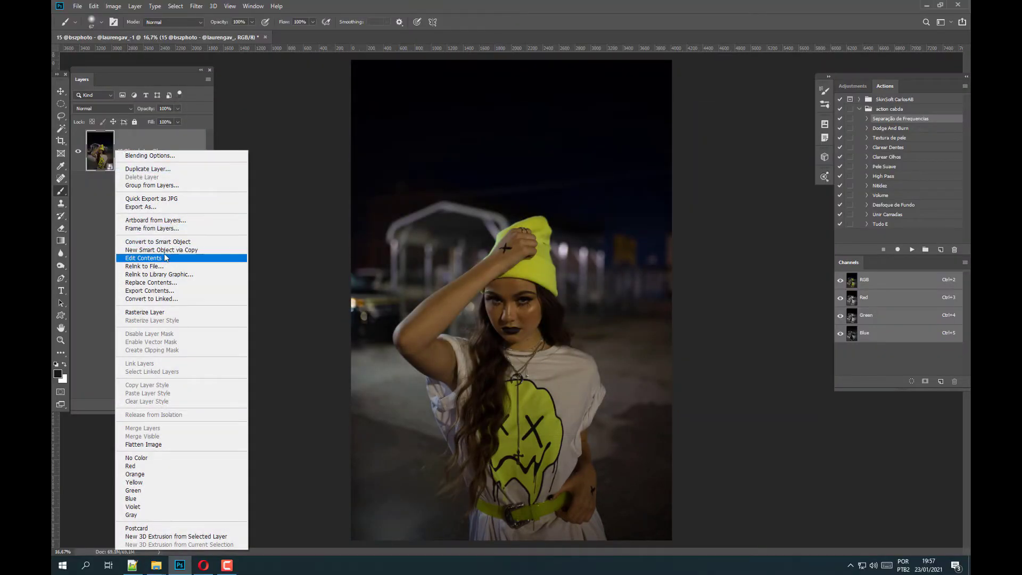
{"action": "left_click", "coordinate": [159, 256]}
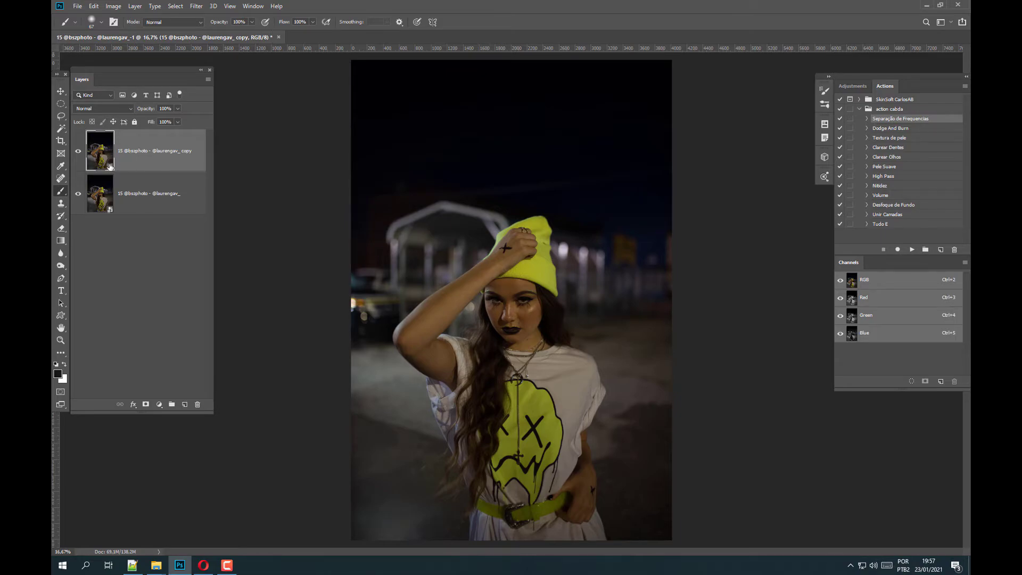
{"action": "double_click", "coordinate": [100, 151]}
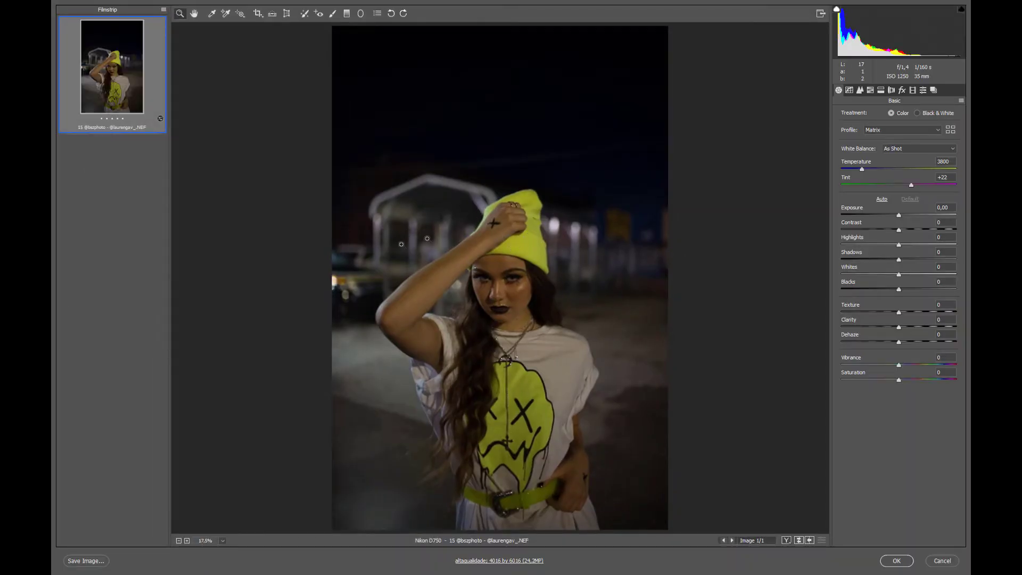
- Cool the copy's white balance to Temperature 2850 with Tint +35
{"action": "left_click_drag", "start_coordinate": [862, 169], "coordinate": [852, 169]}
{"action": "left_click_drag", "start_coordinate": [911, 185], "coordinate": [921, 186]}
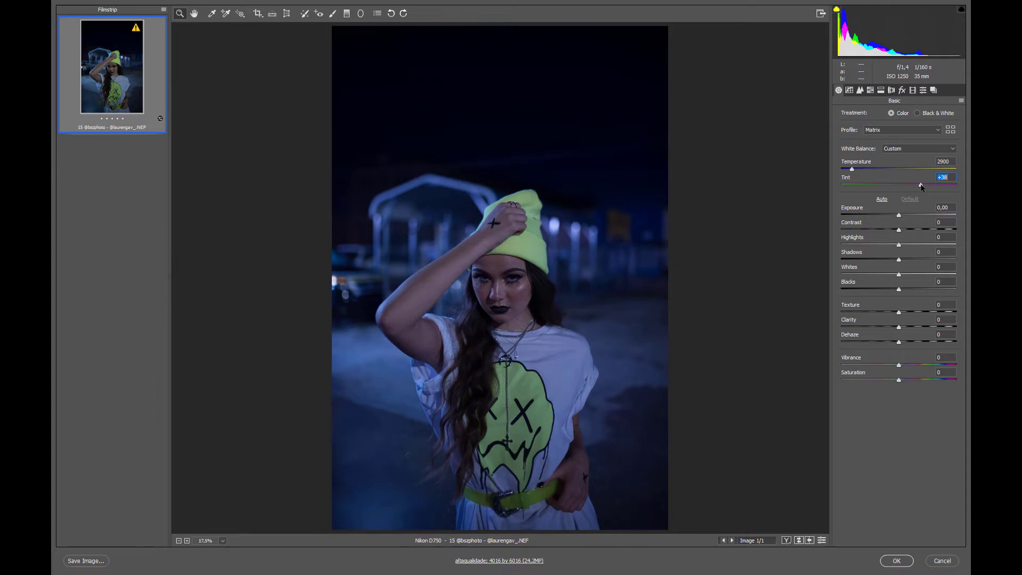
{"action": "left_click_drag", "start_coordinate": [920, 187], "coordinate": [919, 186]}
{"action": "left_click", "coordinate": [853, 170]}
{"action": "key", "text": "Down"}
- Split-tone highlights and shadows blue, hue about 203–204 with some saturation
{"action": "left_click", "coordinate": [882, 90]}
{"action": "left_click", "coordinate": [906, 129]}
{"action": "left_click_drag", "start_coordinate": [862, 145], "coordinate": [868, 145]}
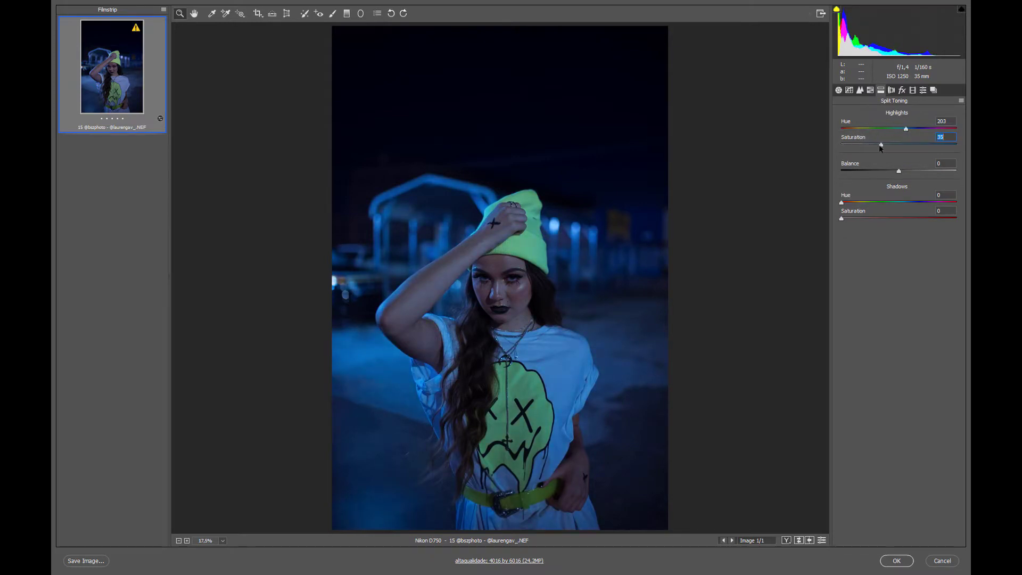
{"action": "left_click", "coordinate": [906, 202]}
{"action": "left_click_drag", "start_coordinate": [855, 217], "coordinate": [854, 220]}
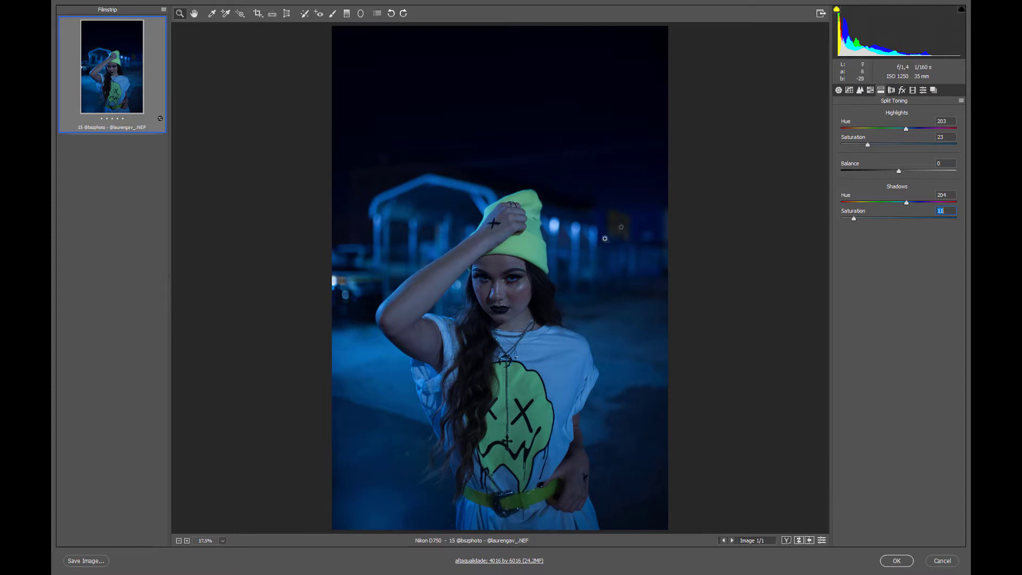
{"action": "left_click", "coordinate": [838, 89]}
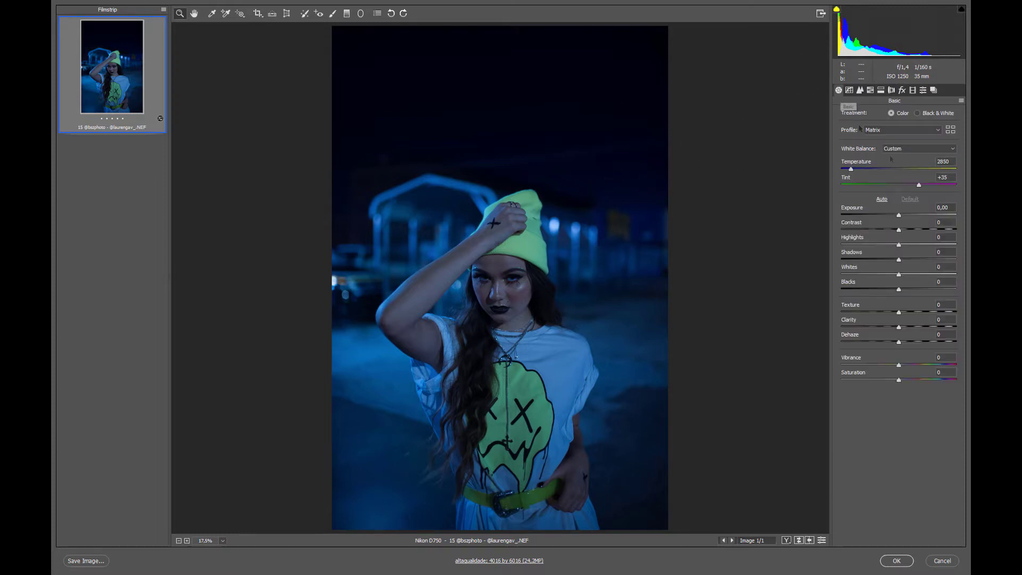
- Set Highlights +40, Shadows +76, Contrast -36 and Whites +61
{"action": "mouse_move", "coordinate": [898, 244]}
{"action": "left_mouse_down"}
{"action": "mouse_move", "coordinate": [935, 244]}
{"action": "mouse_move", "coordinate": [922, 244]}
{"action": "left_mouse_up"}
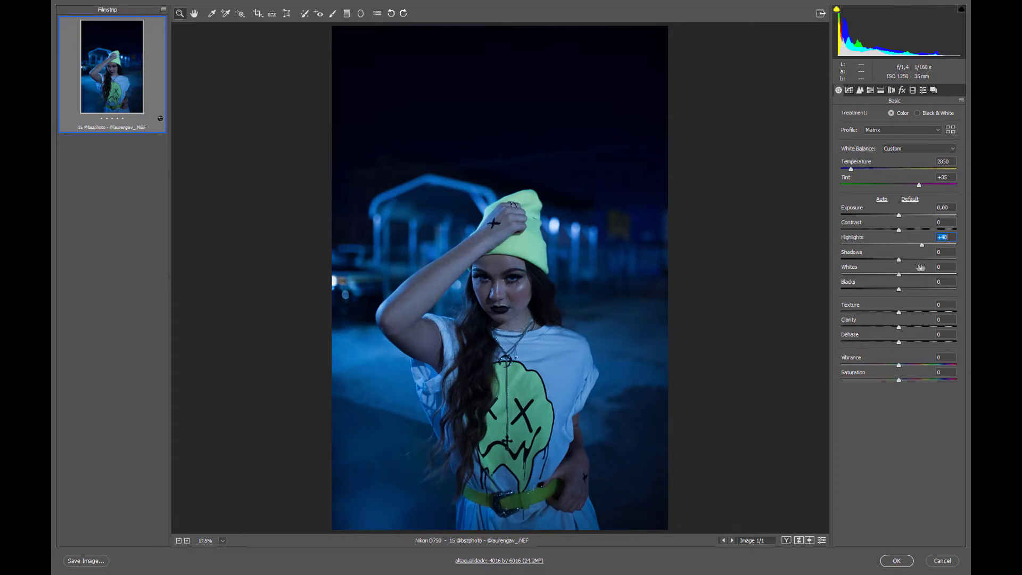
{"action": "left_click_drag", "start_coordinate": [899, 260], "coordinate": [947, 260]}
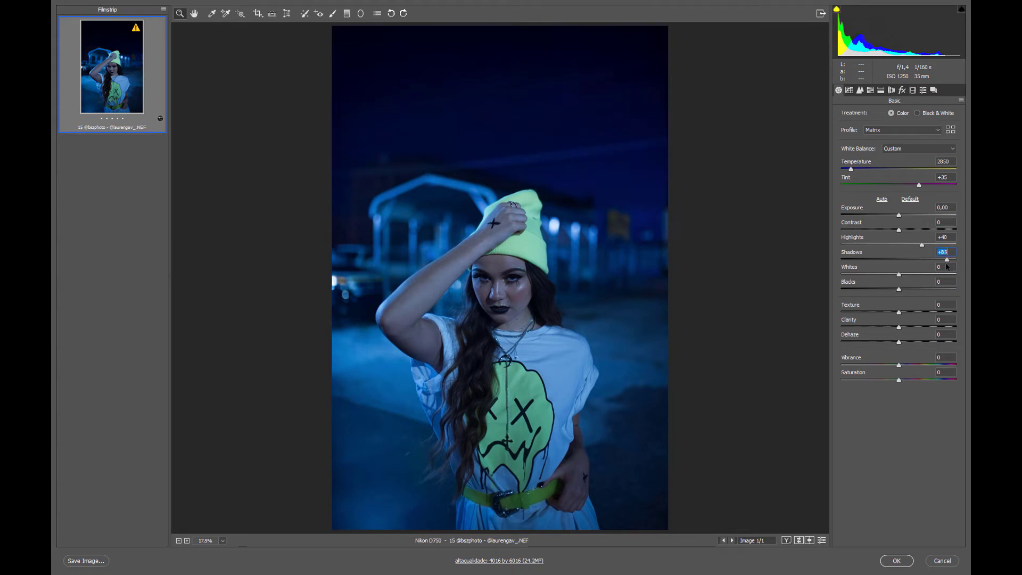
{"action": "mouse_move", "coordinate": [899, 229]}
{"action": "left_mouse_down"}
{"action": "mouse_move", "coordinate": [876, 229]}
{"action": "mouse_move", "coordinate": [899, 230]}
{"action": "mouse_move", "coordinate": [883, 230]}
{"action": "mouse_move", "coordinate": [878, 243]}
{"action": "left_mouse_up"}
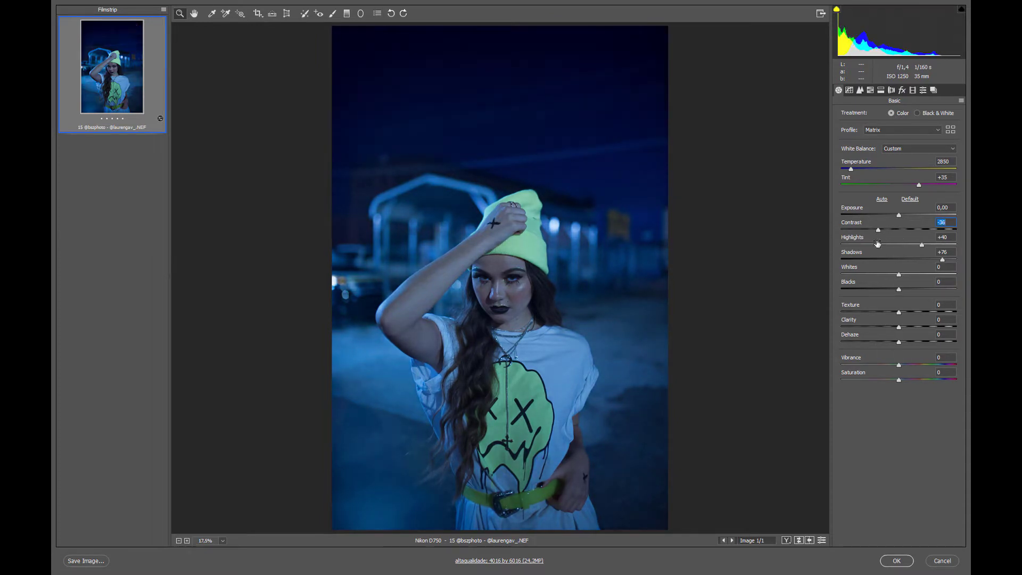
{"action": "left_click_drag", "start_coordinate": [899, 276], "coordinate": [936, 275]}
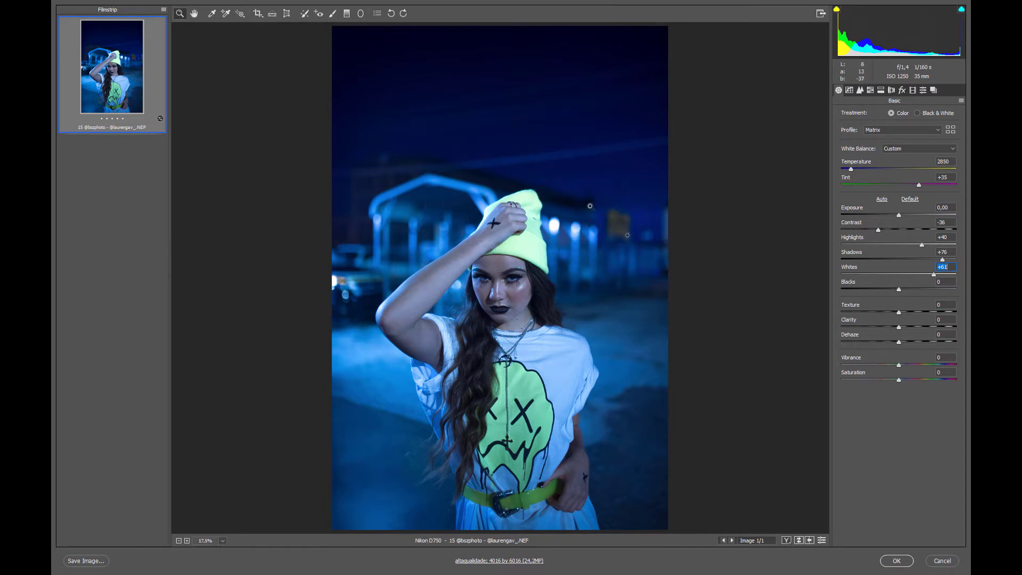
- Set Clarity -2, Dehaze +11 and lift Blacks to +32
{"action": "mouse_move", "coordinate": [899, 328]}
{"action": "left_mouse_down"}
{"action": "mouse_move", "coordinate": [915, 325]}
{"action": "mouse_move", "coordinate": [869, 333]}
{"action": "left_mouse_up"}
{"action": "mouse_move", "coordinate": [869, 333]}
{"action": "left_mouse_down"}
{"action": "mouse_move", "coordinate": [913, 333]}
{"action": "mouse_move", "coordinate": [895, 342]}
{"action": "mouse_move", "coordinate": [908, 344]}
{"action": "left_mouse_up"}
{"action": "left_click_drag", "start_coordinate": [899, 289], "coordinate": [915, 290]}
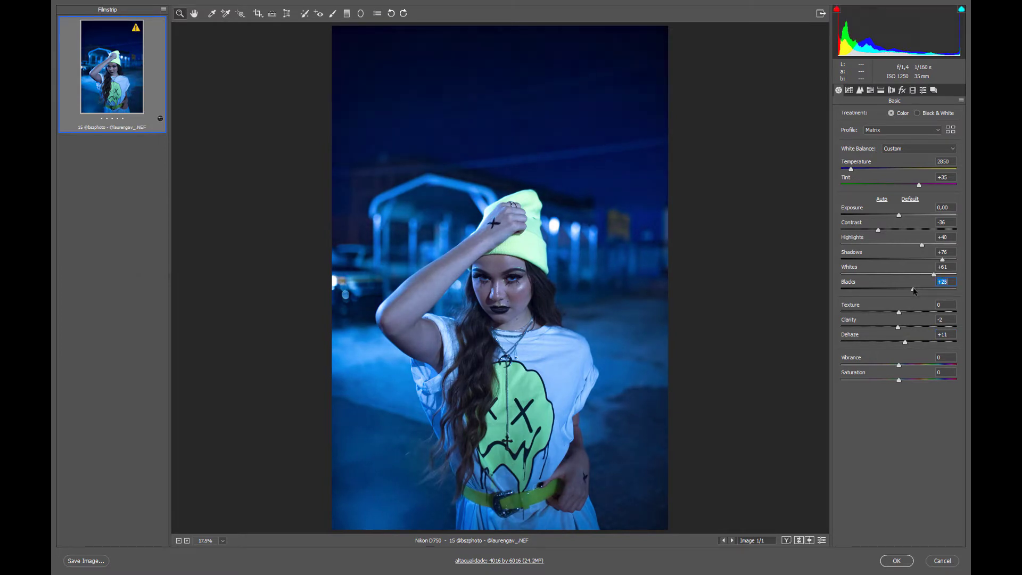
{"action": "left_click_drag", "start_coordinate": [917, 293], "coordinate": [919, 292]}
{"action": "left_click", "coordinate": [912, 91]}
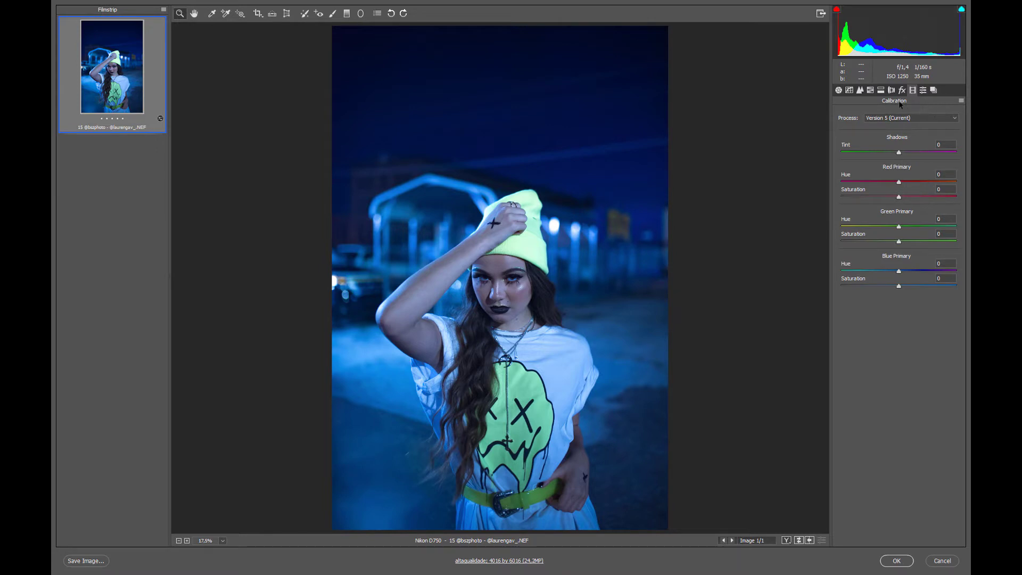
- Raise Blue Primary saturation and Aquas/Blues luminance, then commit the Camera Raw grade
{"action": "left_click_drag", "start_coordinate": [898, 287], "coordinate": [915, 286]}
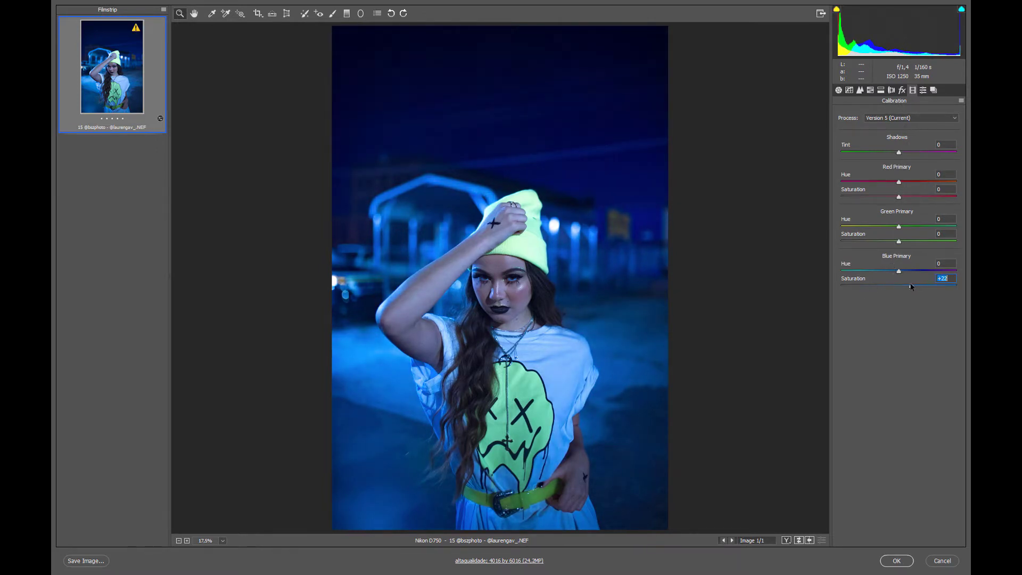
{"action": "left_click", "coordinate": [870, 90]}
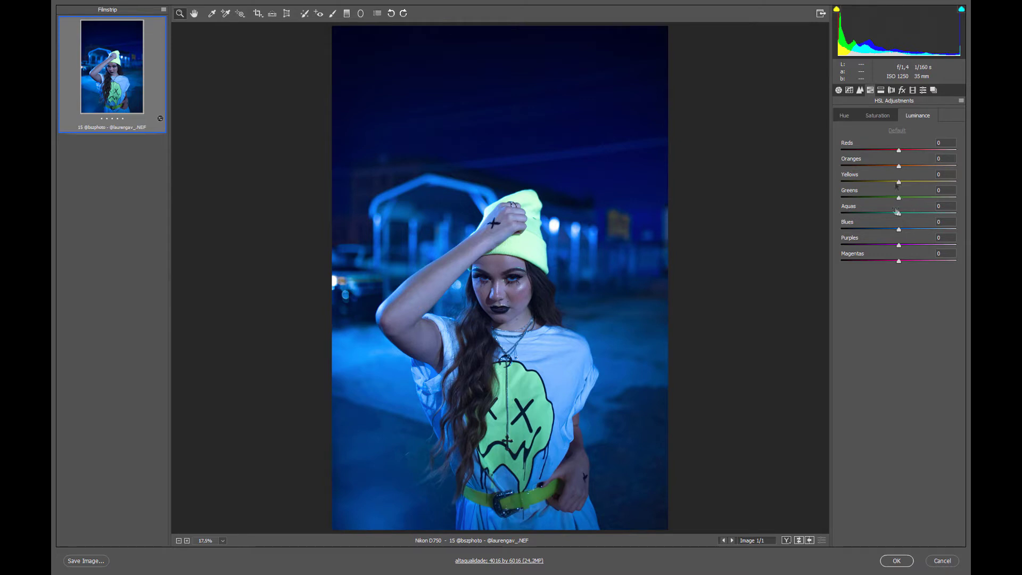
{"action": "left_click", "coordinate": [883, 117]}
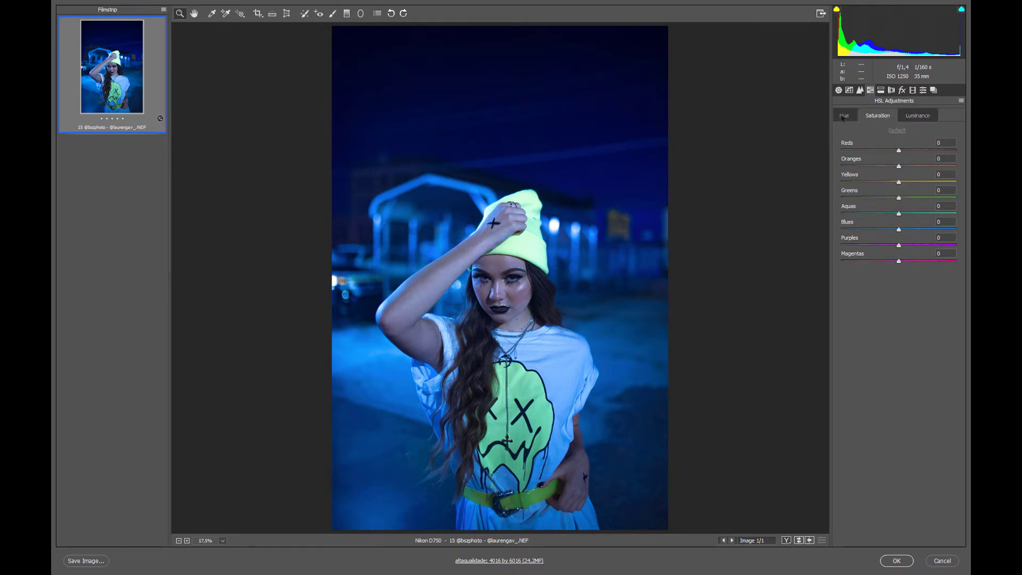
{"action": "left_click", "coordinate": [910, 119]}
{"action": "mouse_move", "coordinate": [898, 229]}
{"action": "left_mouse_down"}
{"action": "mouse_move", "coordinate": [923, 229]}
{"action": "mouse_move", "coordinate": [922, 214]}
{"action": "left_mouse_up"}
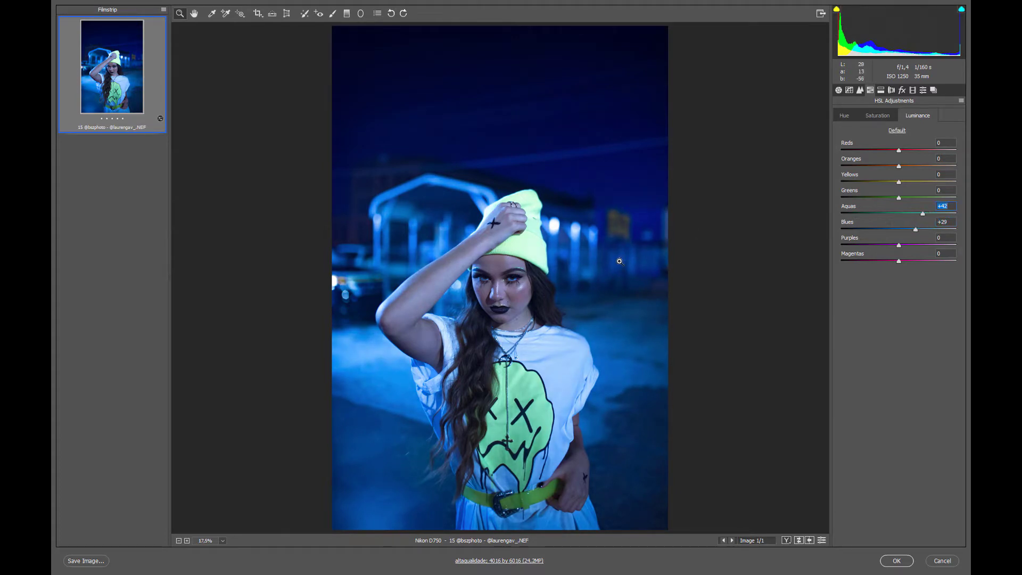
{"action": "left_click", "coordinate": [898, 565]}
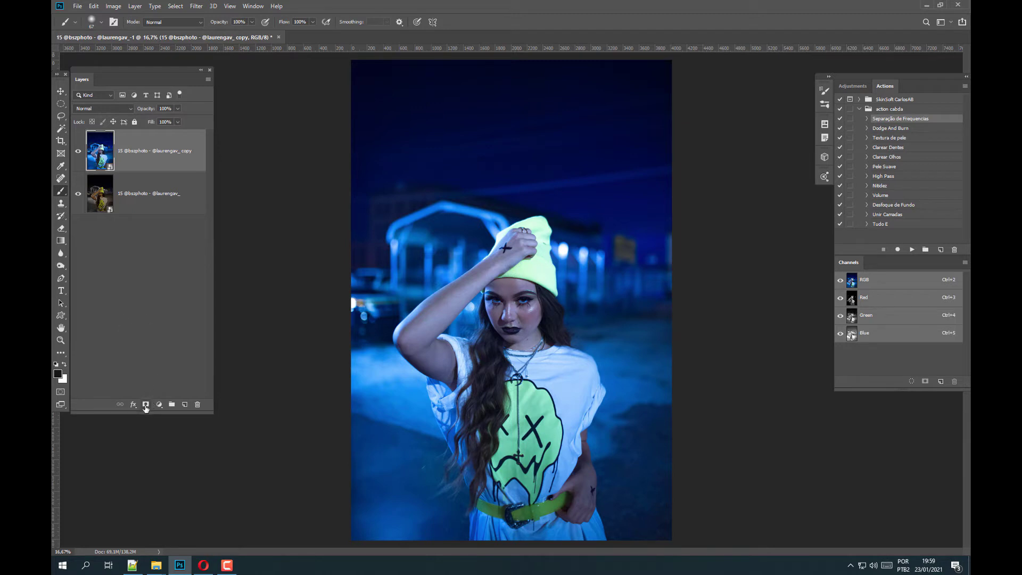
- Add a white mask to the copy layer and set a large brush to 29% flow
{"action": "left_click", "coordinate": [146, 405]}
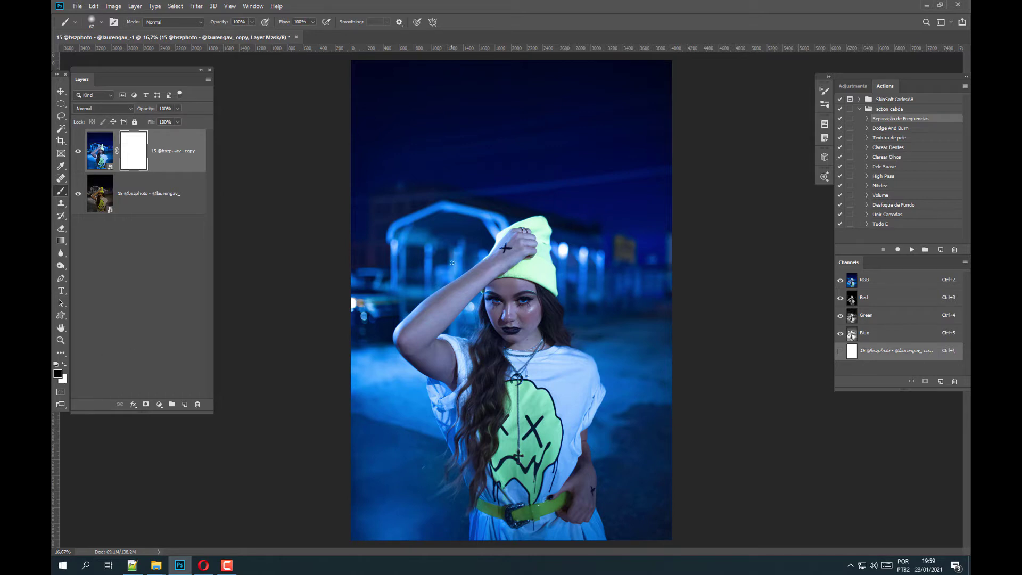
{"action": "left_click_drag", "start_coordinate": [521, 285], "coordinate": [548, 285]}
{"action": "left_click", "coordinate": [313, 21]}
{"action": "left_click_drag", "start_coordinate": [282, 31], "coordinate": [281, 31]}
{"action": "scroll", "coordinate": [505, 330], "scroll_direction": "up", "scroll_amount": 3}
- Paint the blue grade off the face, forehead, eyes and the hand on the beanie
{"action": "mouse_move", "coordinate": [506, 330]}
{"action": "left_mouse_down"}
{"action": "mouse_move", "coordinate": [468, 203]}
{"action": "mouse_move", "coordinate": [495, 205]}
{"action": "mouse_move", "coordinate": [497, 165]}
{"action": "left_mouse_up"}
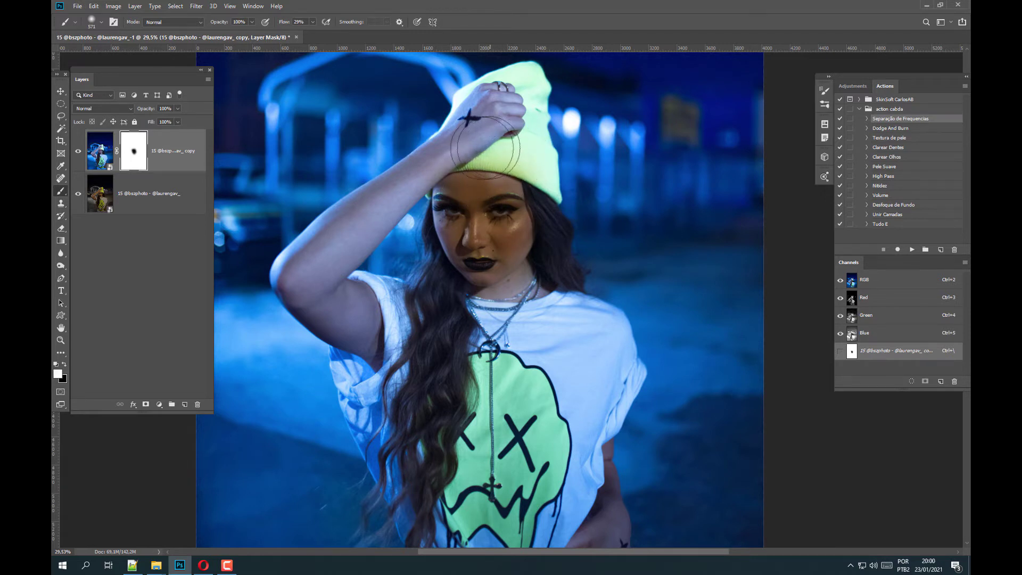
{"action": "left_click_drag", "start_coordinate": [497, 163], "coordinate": [495, 189]}
{"action": "left_click_drag", "start_coordinate": [392, 206], "coordinate": [373, 205]}
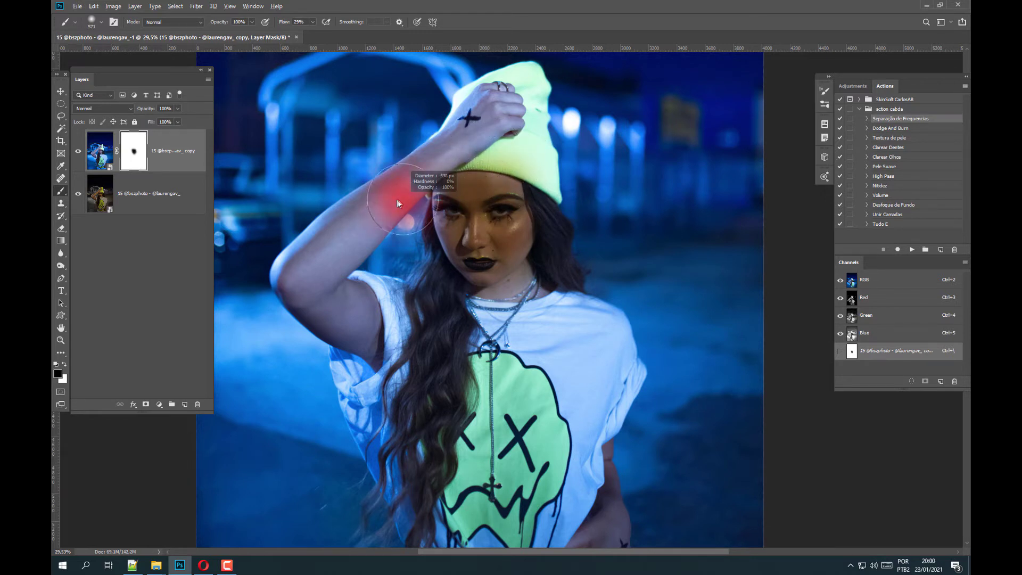
{"action": "key", "text": "x"}
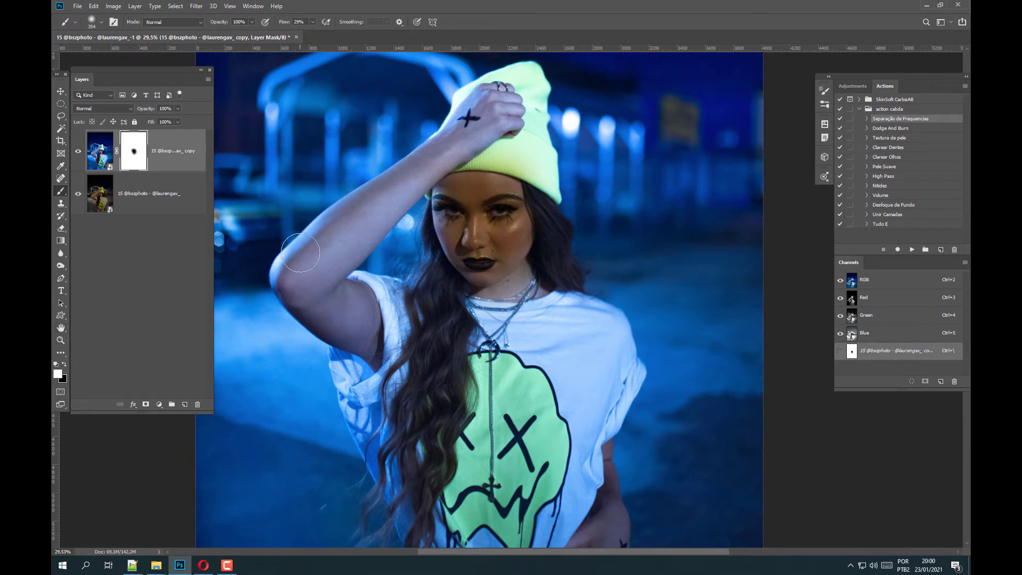
{"action": "key", "text": "x"}
{"action": "key", "text": "bracketleft"}
{"action": "key", "text": "bracketleft"}
{"action": "key", "text": "bracketleft"}
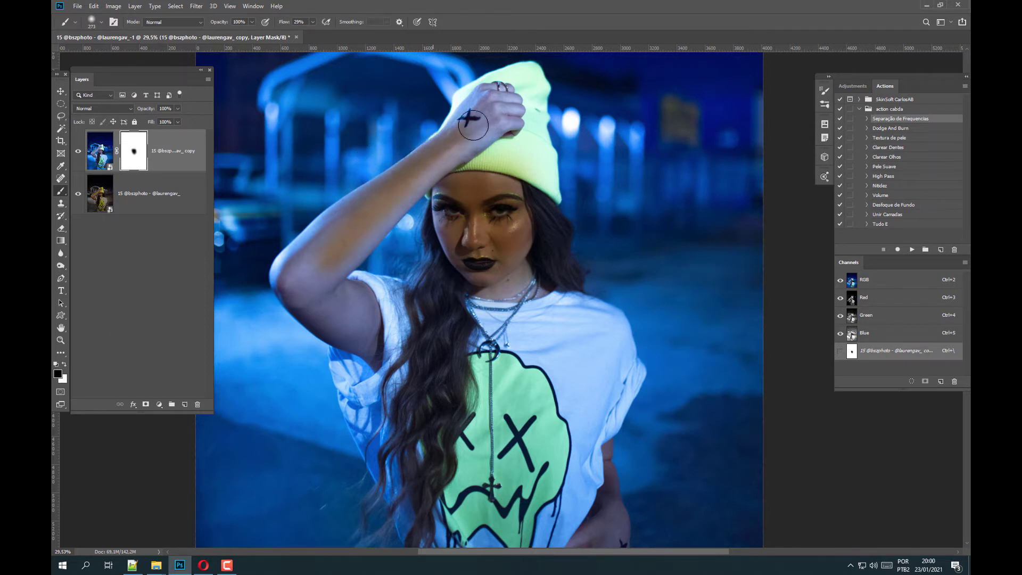
{"action": "left_click_drag", "start_coordinate": [468, 127], "coordinate": [501, 106]}
- Mask the grade off the raised arm, face, neck and the hand at the belt
{"action": "scroll", "coordinate": [414, 214], "scroll_direction": "down", "scroll_amount": 3}
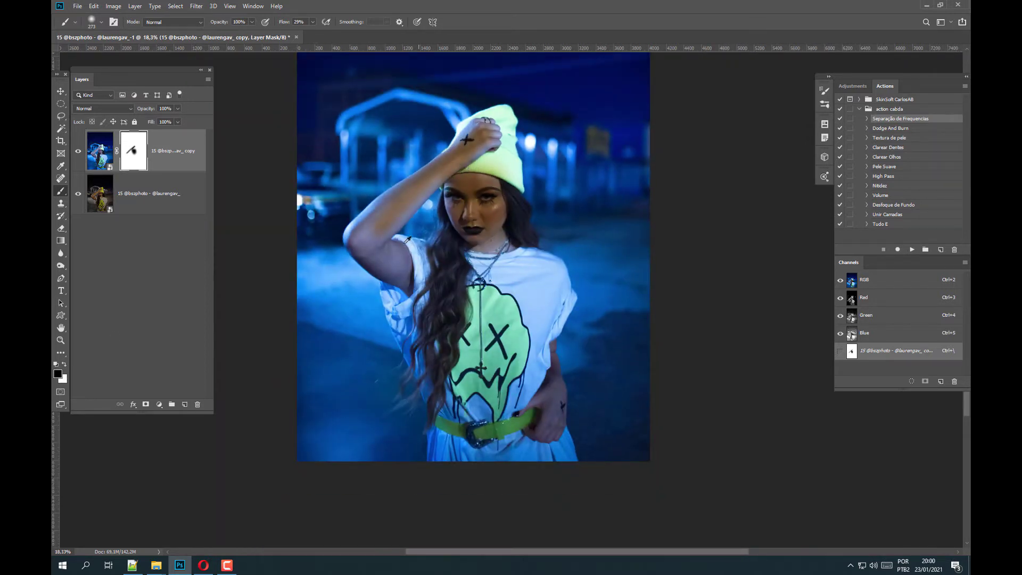
{"action": "scroll", "coordinate": [414, 214], "scroll_direction": "up", "scroll_amount": 2}
{"action": "left_click_drag", "start_coordinate": [370, 265], "coordinate": [379, 212]}
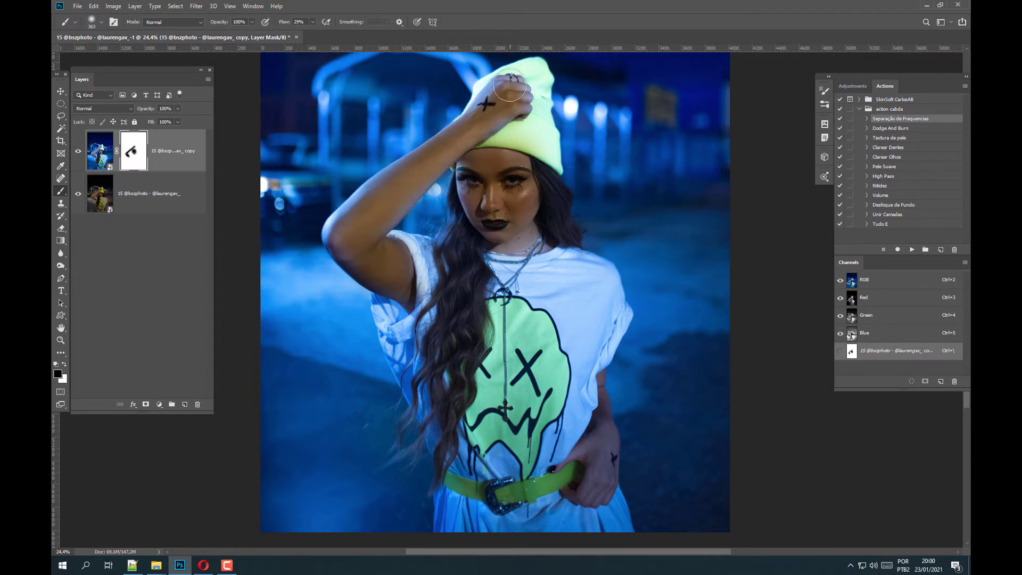
{"action": "right_click", "coordinate": [456, 365], "text": "alt"}
{"action": "left_click_drag", "start_coordinate": [514, 243], "coordinate": [519, 228]}
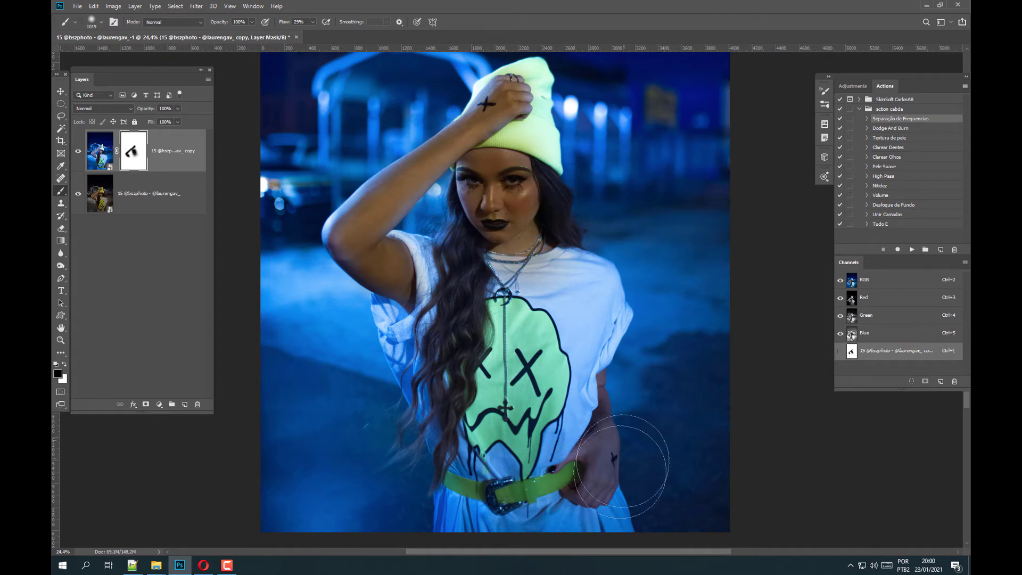
{"action": "right_click", "coordinate": [599, 447], "text": "alt"}
{"action": "mouse_move", "coordinate": [593, 478]}
{"action": "left_mouse_down"}
{"action": "mouse_move", "coordinate": [600, 411]}
{"action": "mouse_move", "coordinate": [598, 477]}
{"action": "left_mouse_up"}
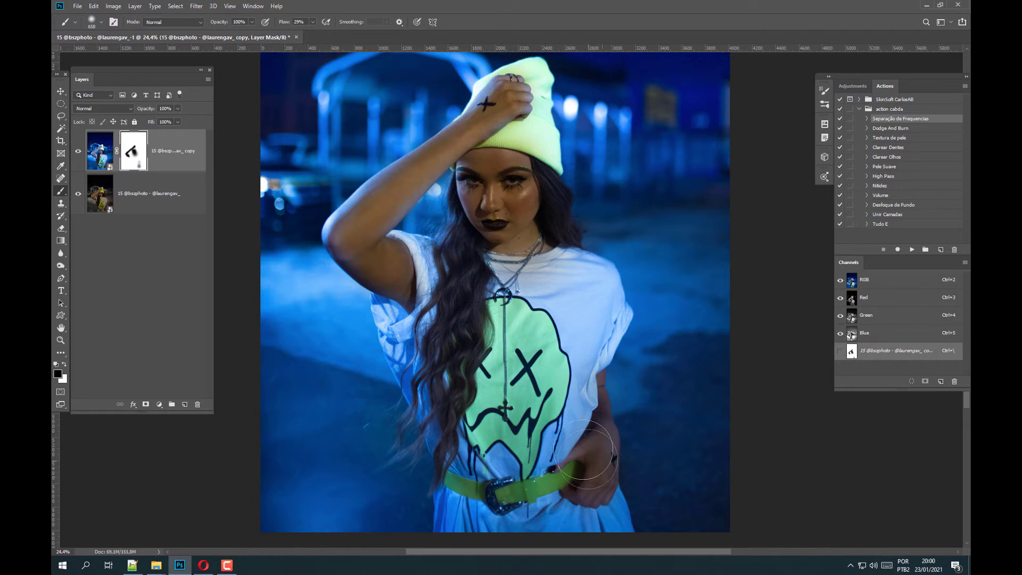
{"action": "mouse_move", "coordinate": [391, 218]}
{"action": "left_mouse_down"}
{"action": "mouse_move", "coordinate": [368, 245]}
{"action": "mouse_move", "coordinate": [433, 169]}
{"action": "left_mouse_up"}
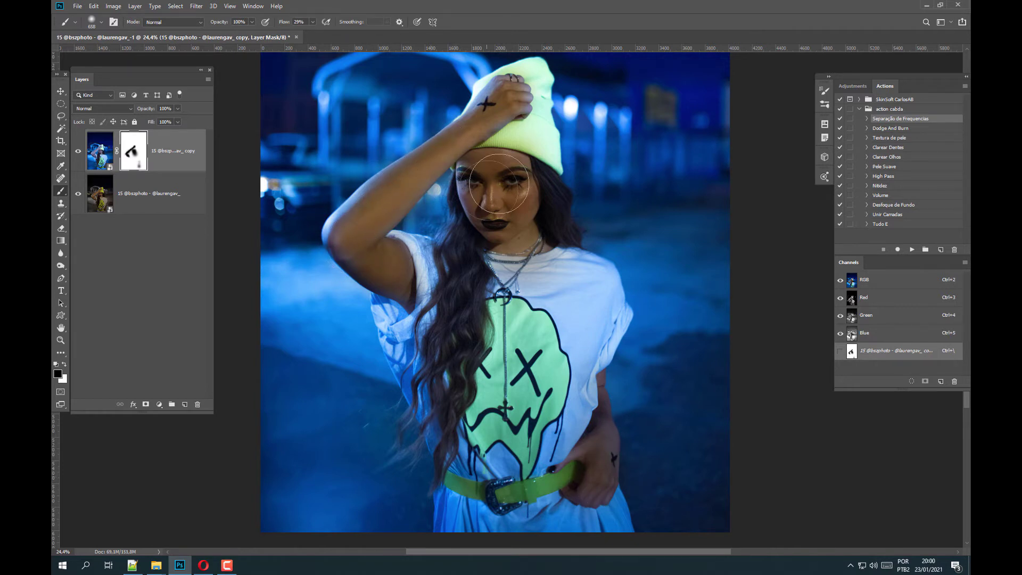
- Refine the mask edges, alternating black and white brush strokes
{"action": "scroll", "coordinate": [549, 307], "scroll_direction": "down", "scroll_amount": 1}
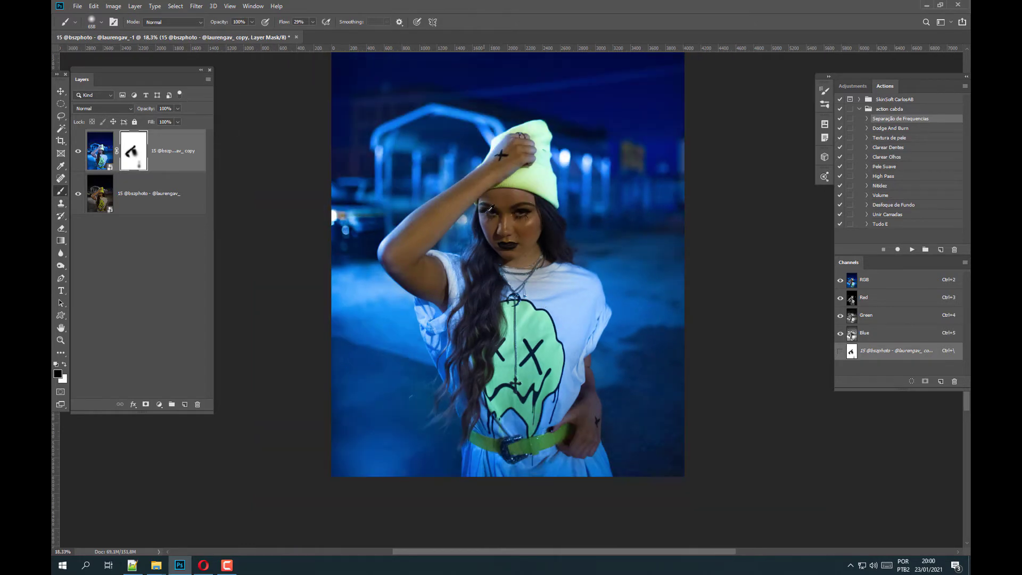
{"action": "scroll", "coordinate": [425, 133], "scroll_direction": "up", "scroll_amount": 1}
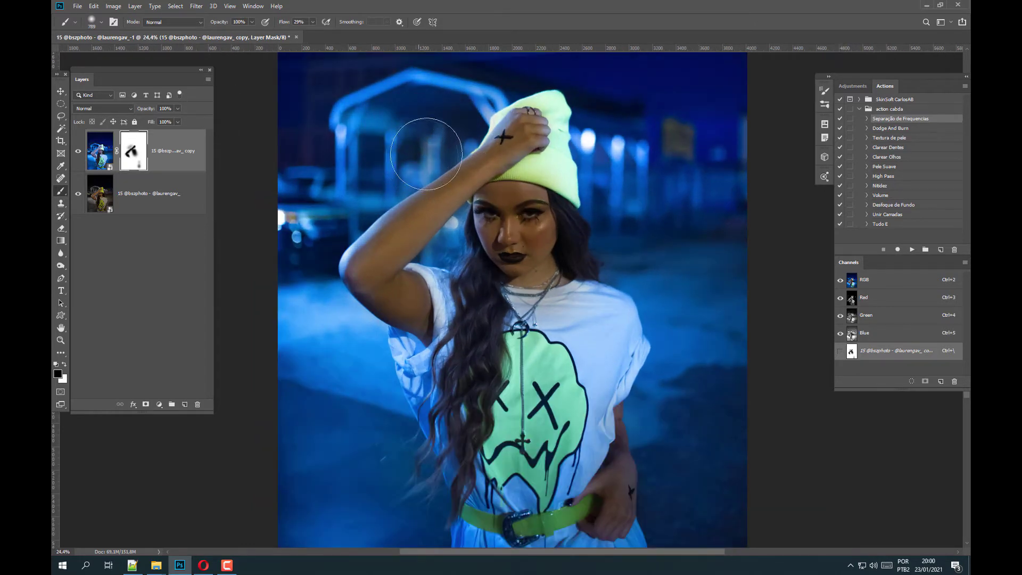
{"action": "key", "text": "x"}
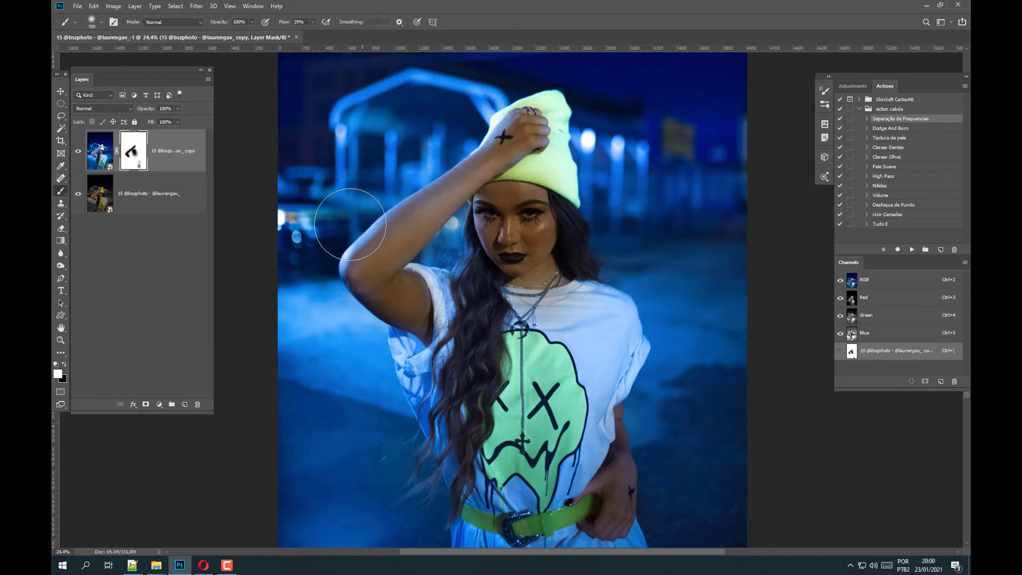
{"action": "key", "text": "x"}
{"action": "key", "text": "x"}
{"action": "key", "text": "x"}
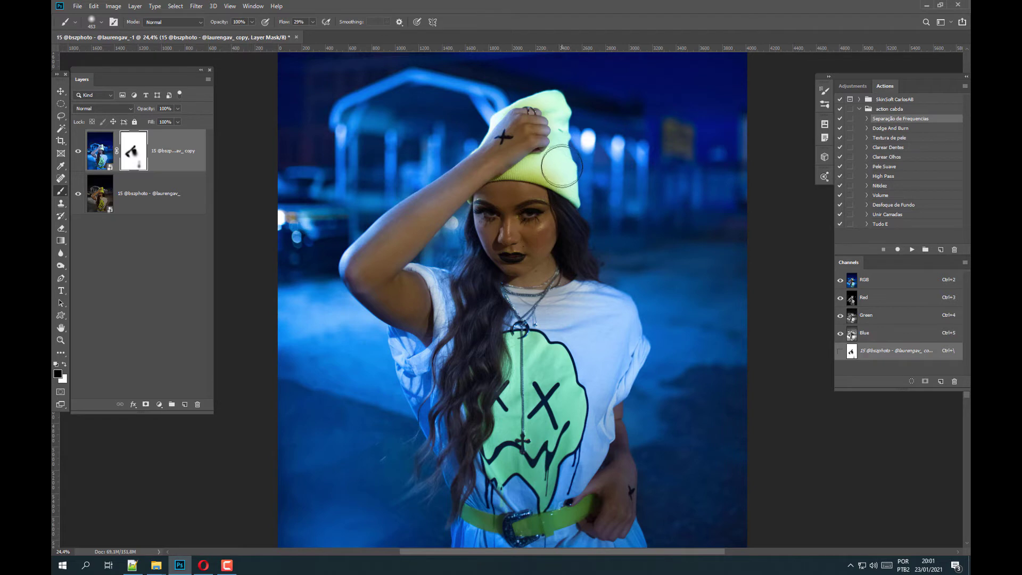
{"action": "key", "text": "bracketright"}
{"action": "key", "text": "x"}
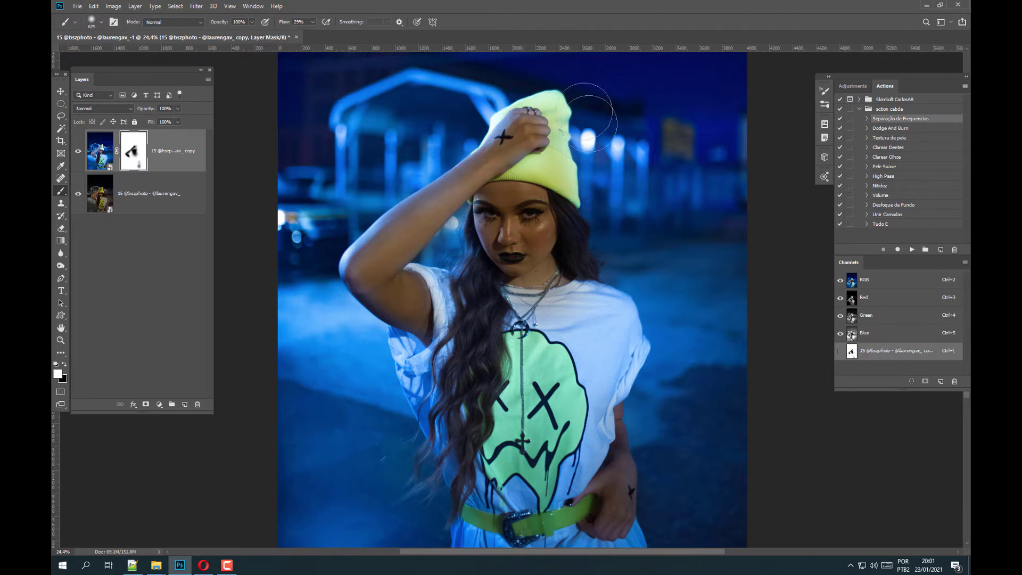
{"action": "key", "text": "x"}
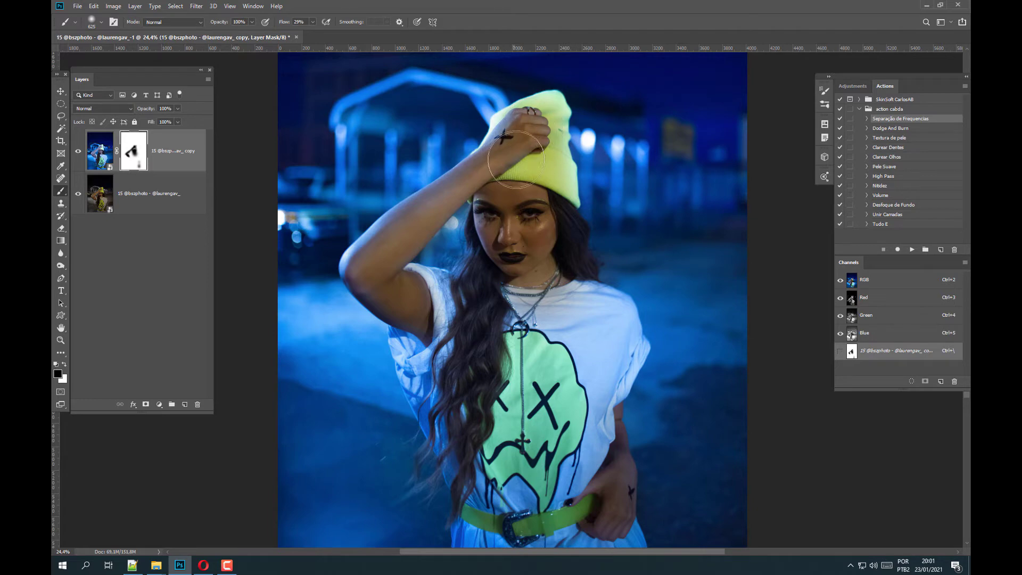
{"action": "scroll", "coordinate": [571, 194], "scroll_direction": "down", "scroll_amount": 3}
{"action": "scroll", "coordinate": [571, 194], "scroll_direction": "up", "scroll_amount": 3}
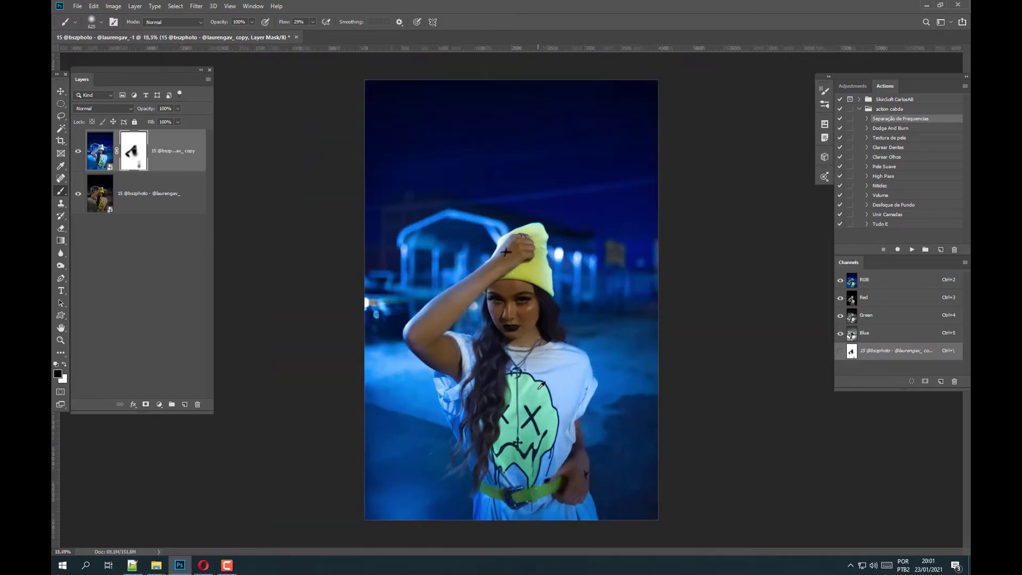
{"action": "scroll", "coordinate": [554, 266], "scroll_direction": "down", "scroll_amount": 3}
{"action": "scroll", "coordinate": [537, 347], "scroll_direction": "up", "scroll_amount": 2}
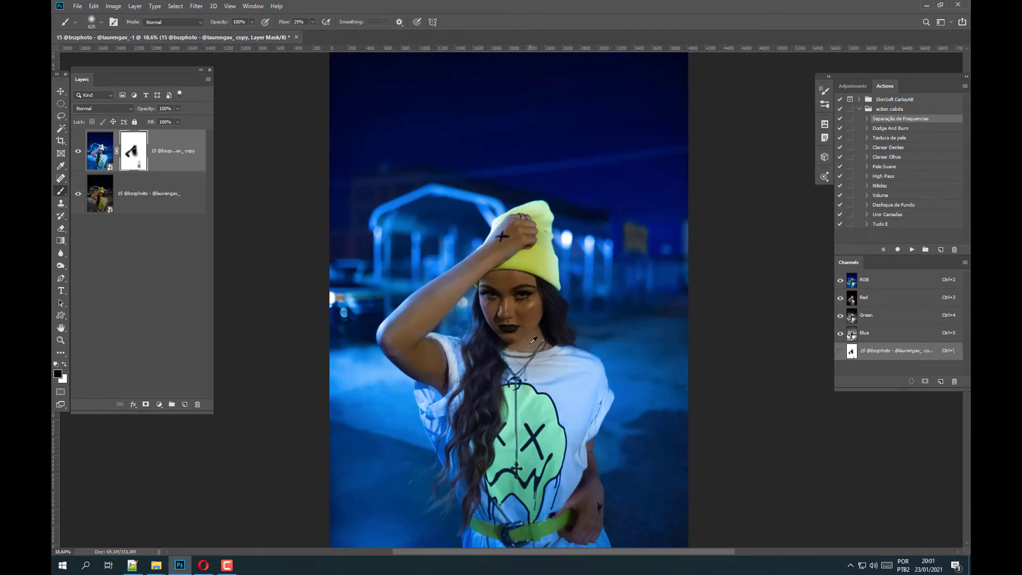
{"action": "scroll", "coordinate": [536, 347], "scroll_direction": "down", "scroll_amount": 2}
{"action": "scroll", "coordinate": [527, 352], "scroll_direction": "up", "scroll_amount": 2}
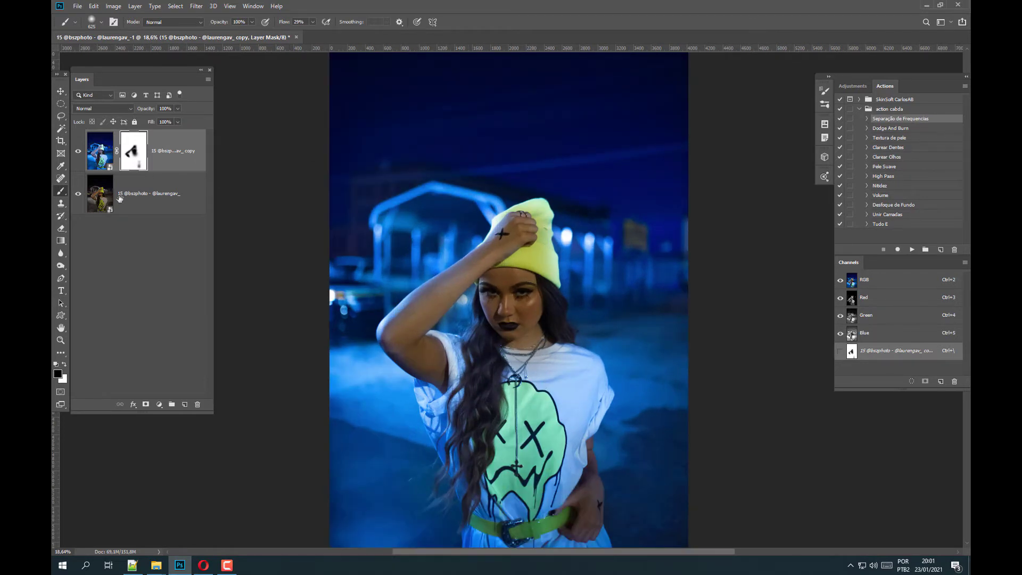
- Select the original photo layer and raise its exposure in Camera Raw
{"action": "left_click", "coordinate": [137, 195]}
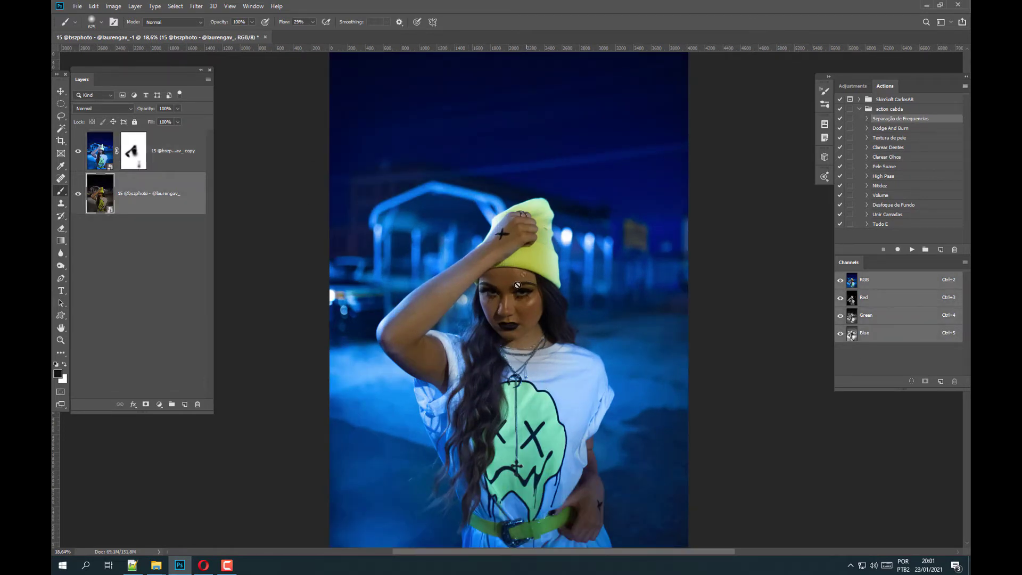
{"action": "scroll", "coordinate": [493, 238], "scroll_direction": "up", "scroll_amount": 1}
{"action": "scroll", "coordinate": [511, 279], "scroll_direction": "down", "scroll_amount": 1}
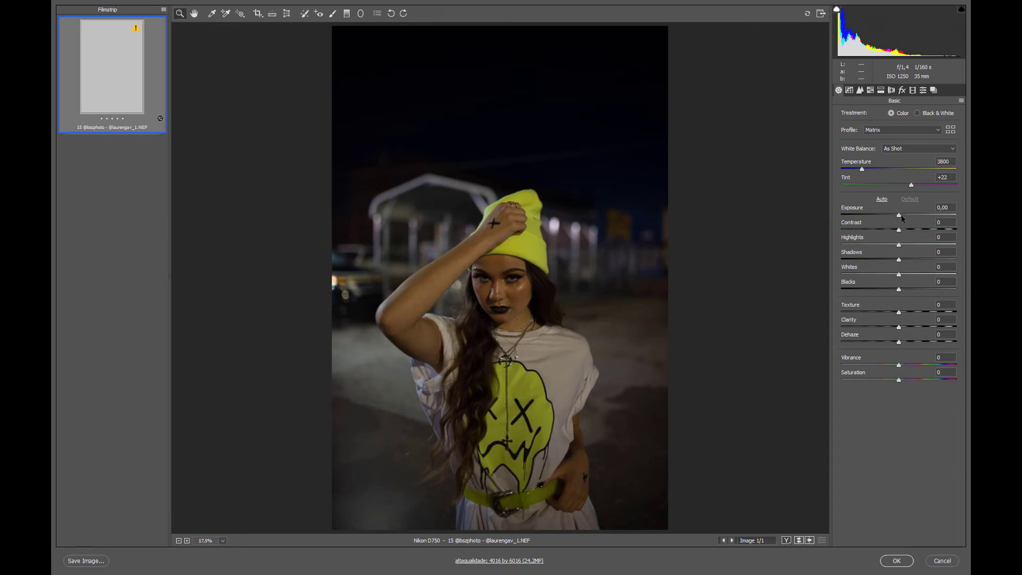
{"action": "left_click_drag", "start_coordinate": [900, 215], "coordinate": [913, 214]}
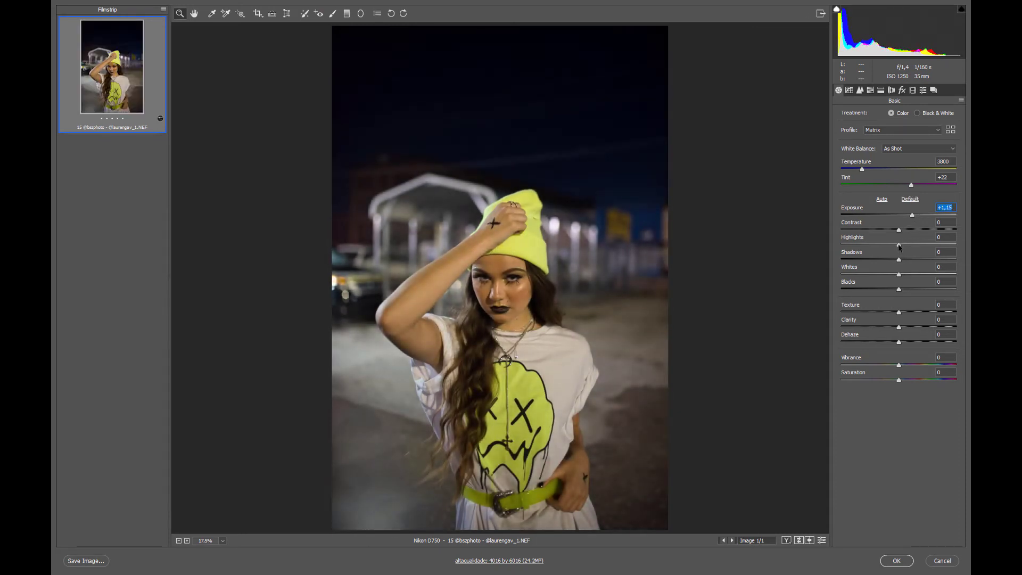
- Brighten highlights, lower contrast and nudge the tint toward magenta on the original layer
{"action": "left_click_drag", "start_coordinate": [900, 245], "coordinate": [916, 244]}
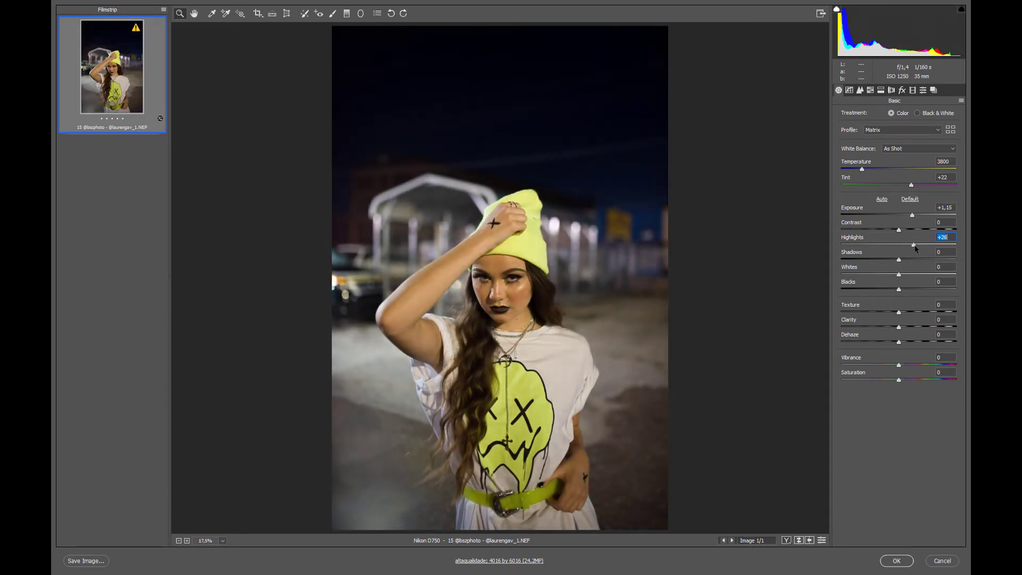
{"action": "mouse_move", "coordinate": [899, 229]}
{"action": "left_mouse_down"}
{"action": "mouse_move", "coordinate": [873, 236]}
{"action": "mouse_move", "coordinate": [914, 261]}
{"action": "left_mouse_up"}
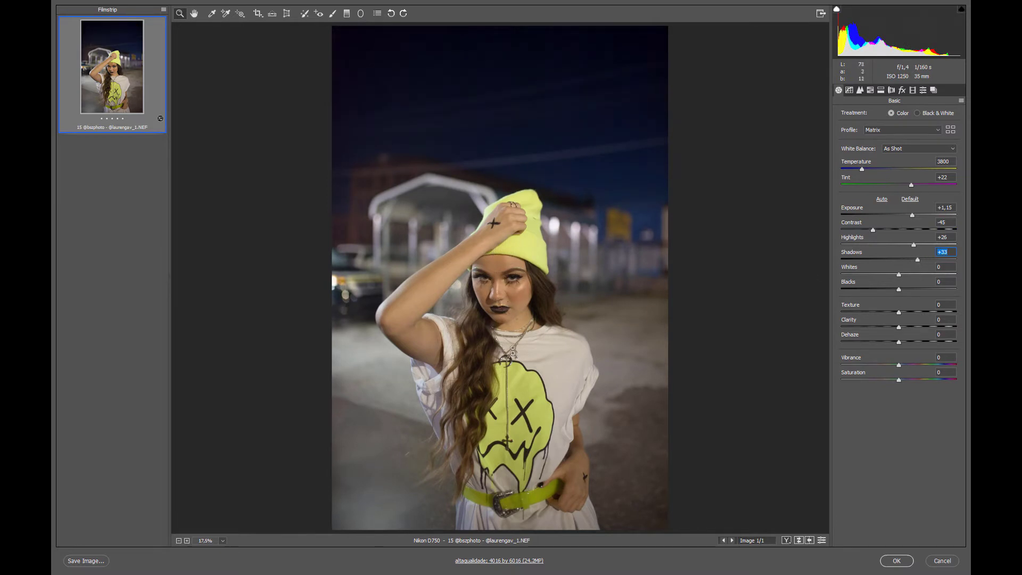
{"action": "scroll", "coordinate": [522, 285], "scroll_direction": "up", "scroll_amount": 2}
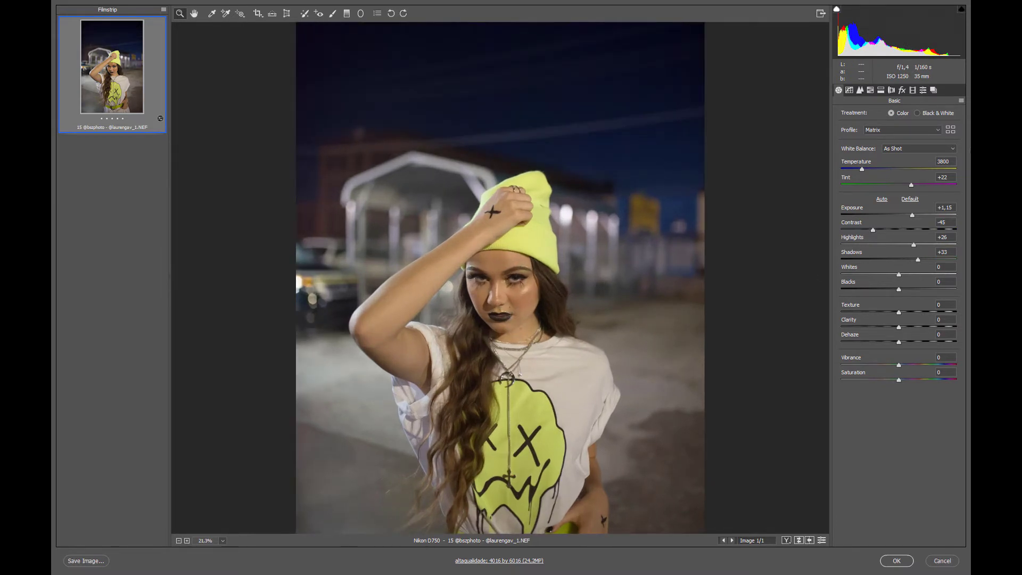
{"action": "left_click_drag", "start_coordinate": [912, 187], "coordinate": [918, 186]}
- Set the Oranges hue to -14 in HSL and apply the edits to Photoshop
{"action": "left_click", "coordinate": [870, 91]}
{"action": "left_click", "coordinate": [877, 114]}
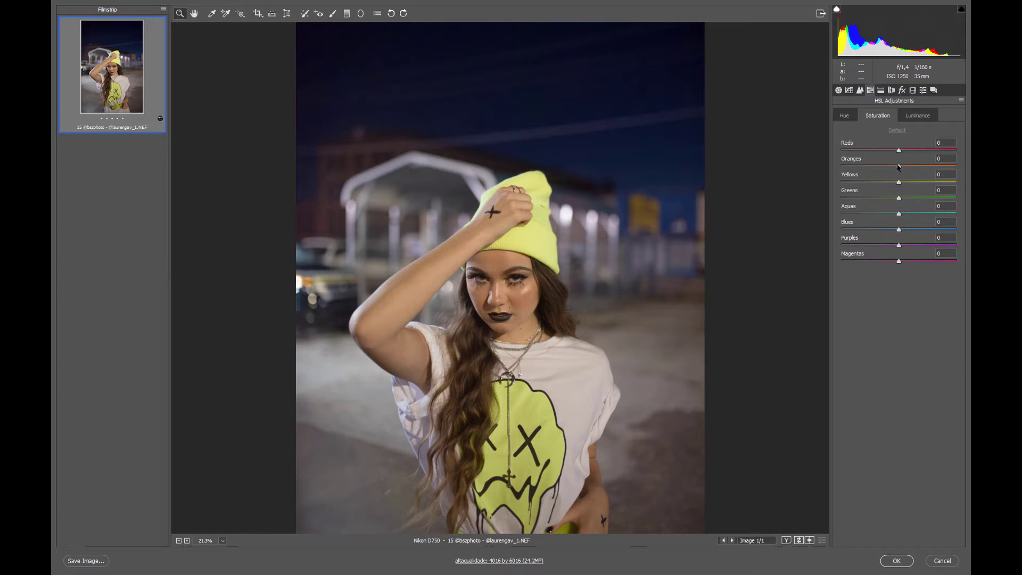
{"action": "left_click", "coordinate": [847, 118]}
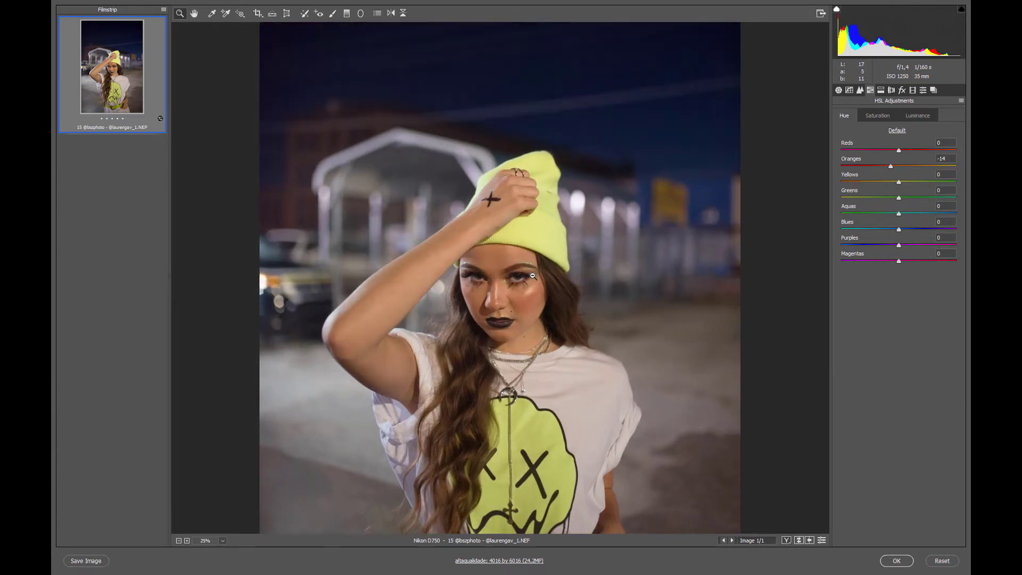
{"action": "left_click", "coordinate": [529, 279], "text": "alt"}
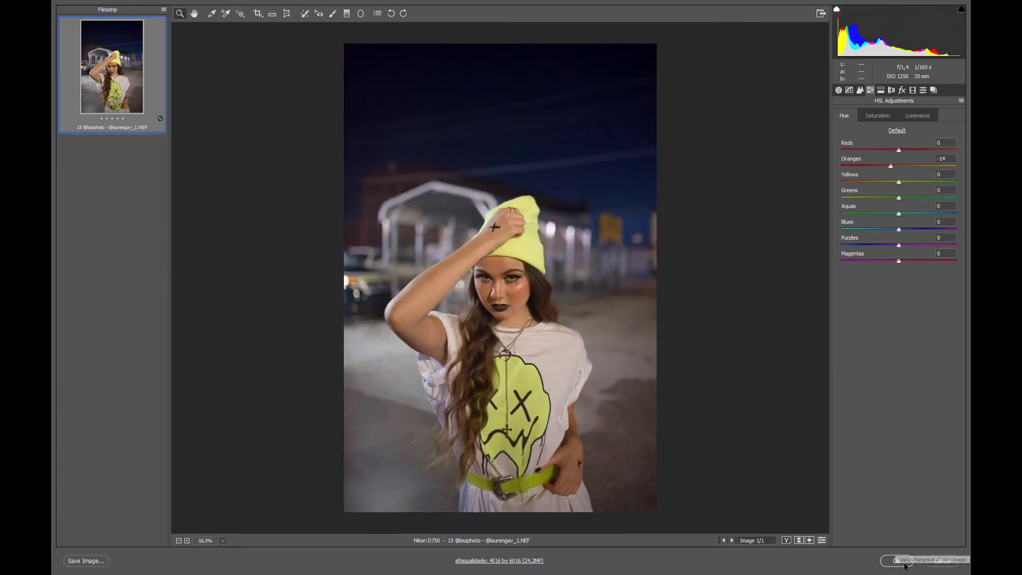
{"action": "left_click", "coordinate": [897, 561]}
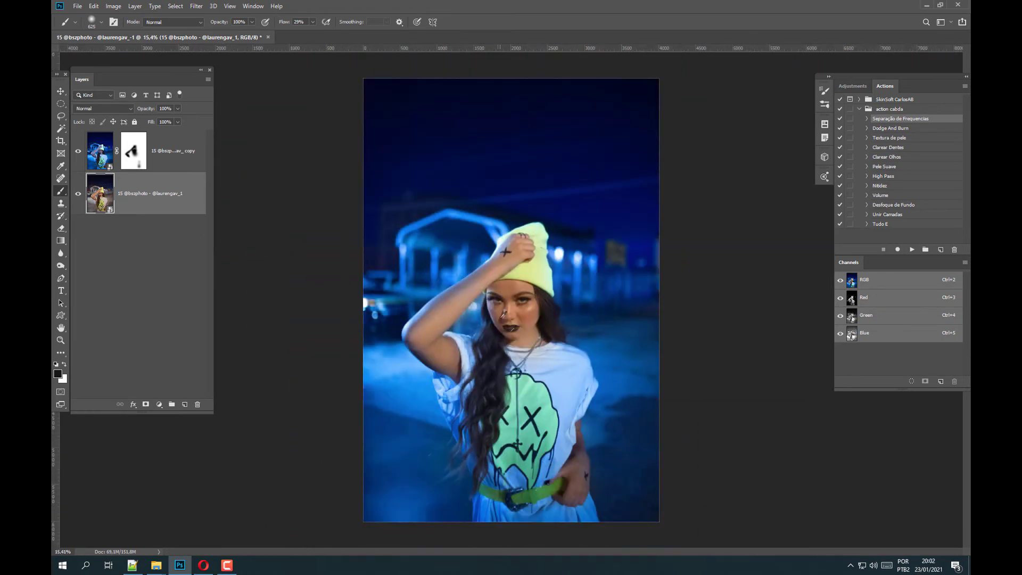
- Add a new empty layer with Soft Light blend mode
{"action": "scroll", "coordinate": [503, 314], "scroll_direction": "up", "scroll_amount": 5}
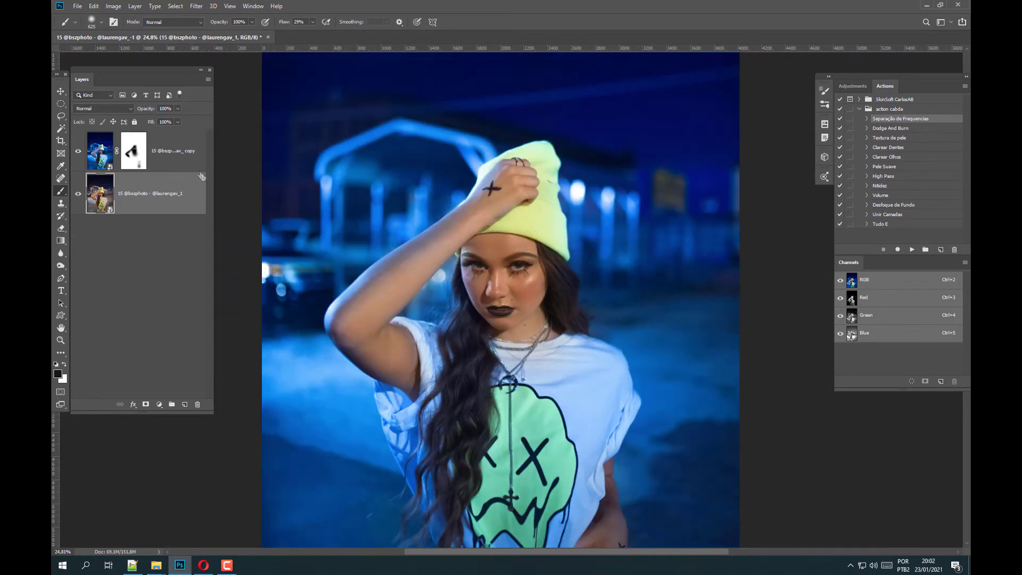
{"action": "left_click", "coordinate": [185, 405]}
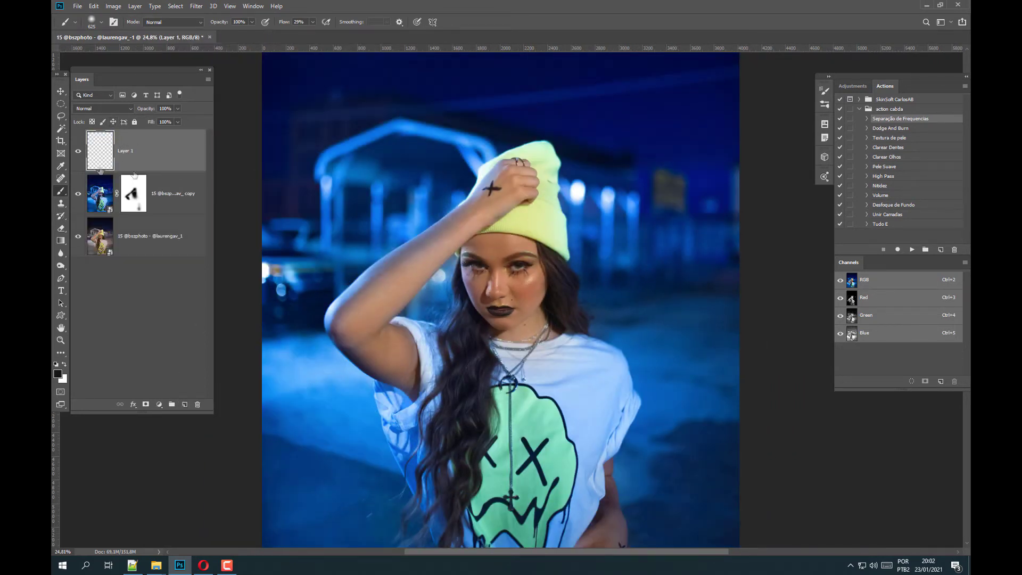
{"action": "left_click", "coordinate": [97, 106]}
{"action": "left_click", "coordinate": [87, 236]}
- Paint white over the eyes with a small brush
{"action": "left_click_drag", "start_coordinate": [503, 258], "coordinate": [489, 258]}
{"action": "scroll", "coordinate": [513, 256], "scroll_direction": "up", "scroll_amount": 5}
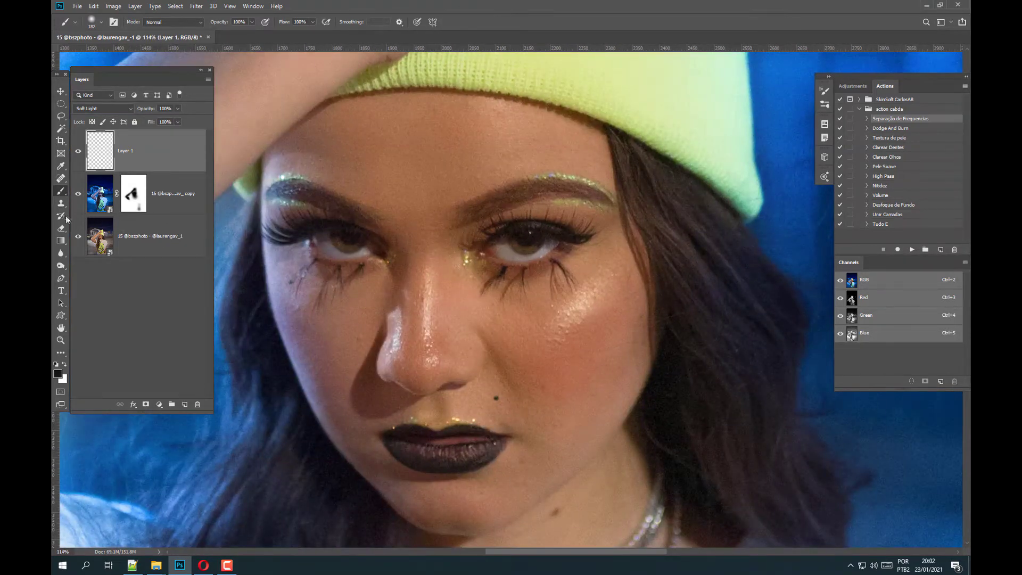
{"action": "key", "text": "x"}
{"action": "left_click_drag", "start_coordinate": [501, 229], "coordinate": [447, 234]}
{"action": "left_click_drag", "start_coordinate": [509, 246], "coordinate": [514, 244]}
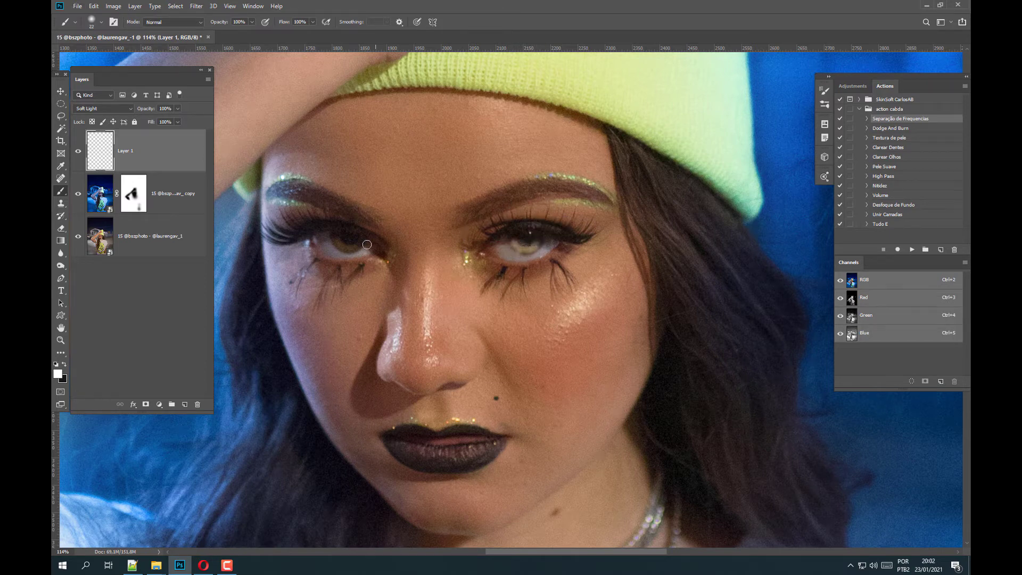
{"action": "scroll", "coordinate": [334, 238], "scroll_direction": "down", "scroll_amount": 5}
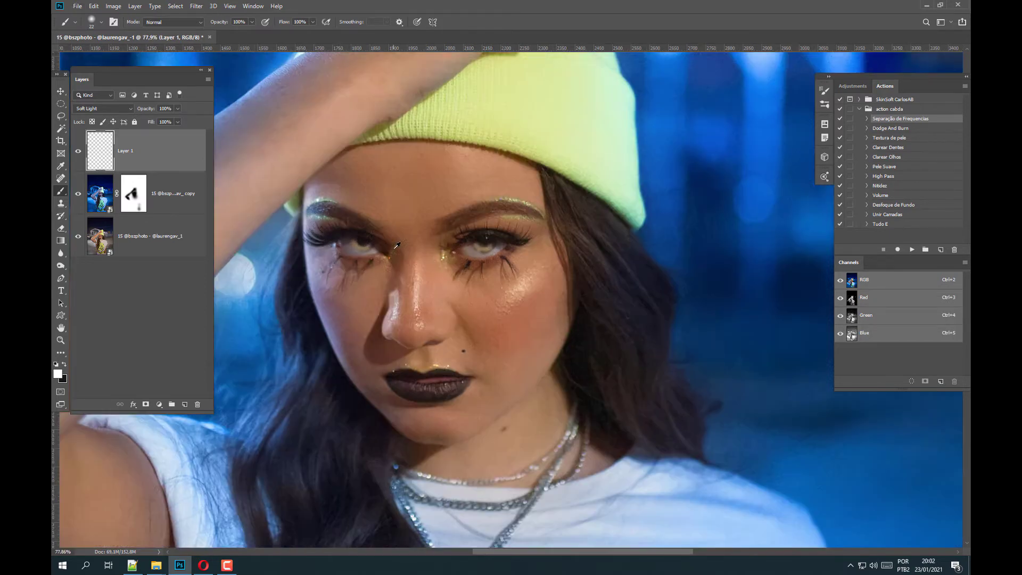
{"action": "scroll", "coordinate": [334, 238], "scroll_direction": "up", "scroll_amount": 2}
{"action": "scroll", "coordinate": [442, 238], "scroll_direction": "up", "scroll_amount": 5}
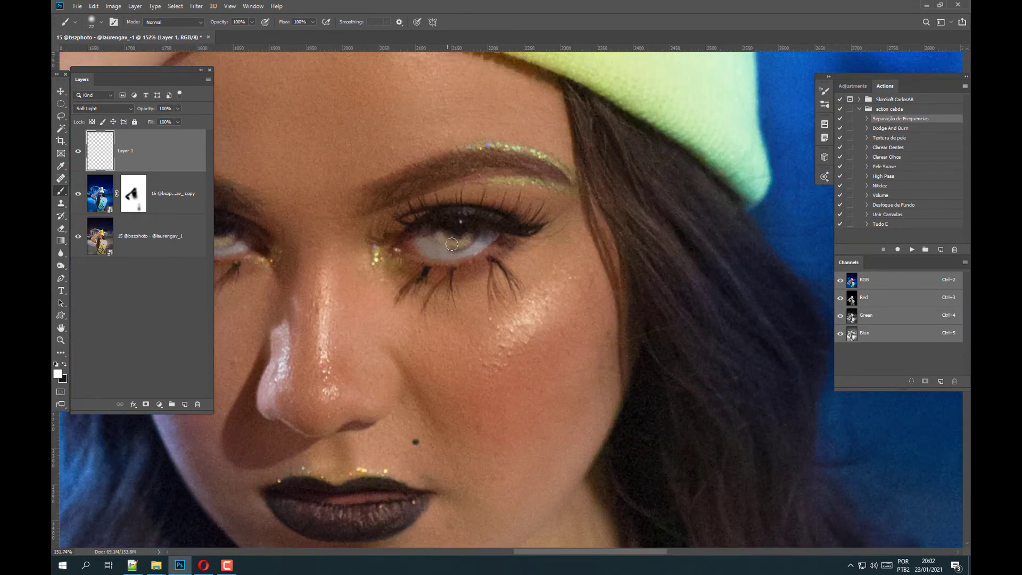
{"action": "scroll", "coordinate": [473, 238], "scroll_direction": "down", "scroll_amount": 3}
{"action": "scroll", "coordinate": [479, 233], "scroll_direction": "down", "scroll_amount": 2}
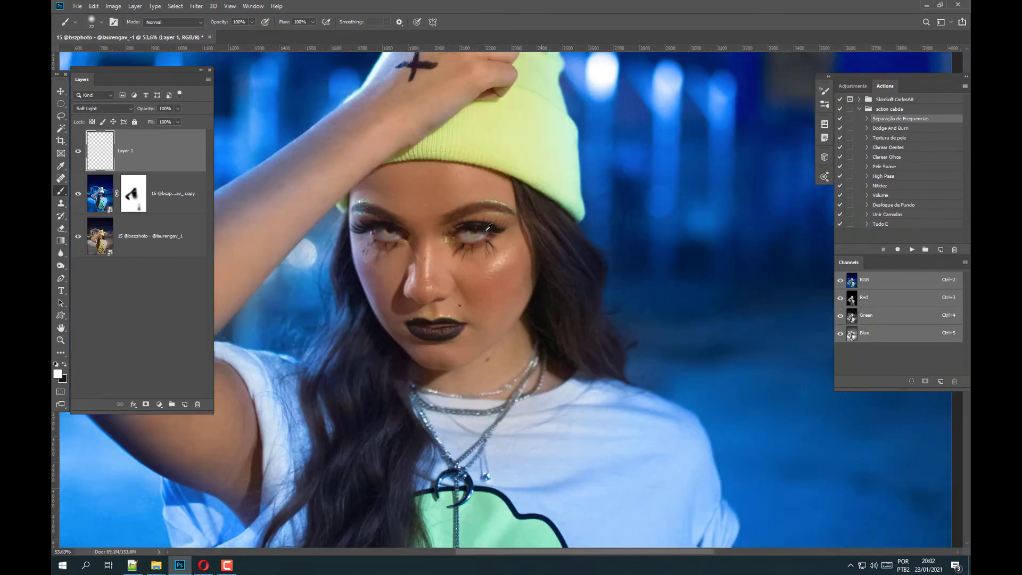
- Lower the eye layer's opacity to 37%
{"action": "mouse_move", "coordinate": [178, 109]}
{"action": "left_mouse_down"}
{"action": "mouse_move", "coordinate": [131, 120]}
{"action": "mouse_move", "coordinate": [150, 120]}
{"action": "left_mouse_up"}
{"action": "key", "text": "ctrl+0"}
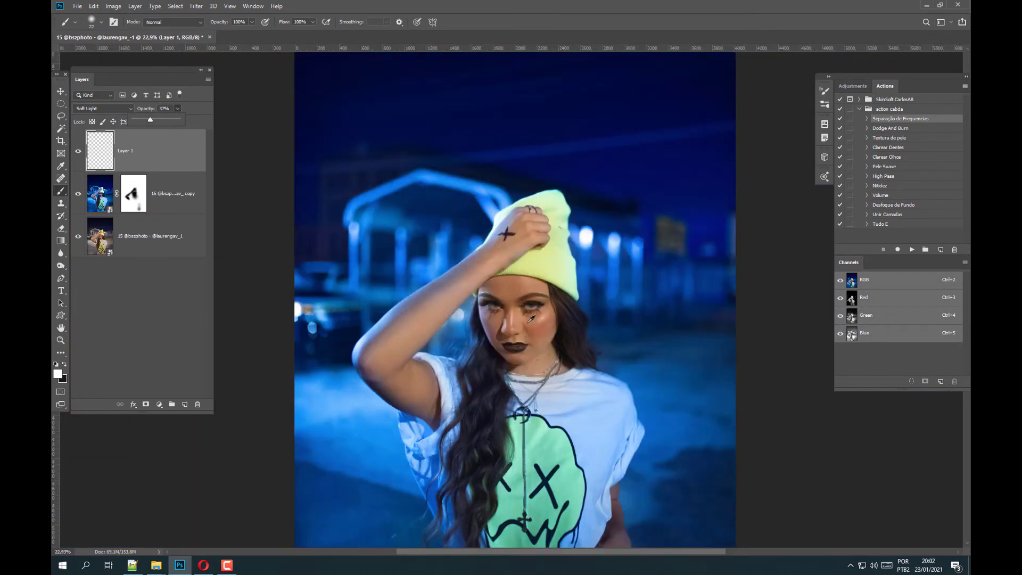
{"action": "scroll", "coordinate": [531, 318], "scroll_direction": "up", "scroll_amount": 1, "text": "alt"}
{"action": "scroll", "coordinate": [538, 303], "scroll_direction": "down", "scroll_amount": 2}
{"action": "scroll", "coordinate": [546, 285], "scroll_direction": "down", "scroll_amount": 1}
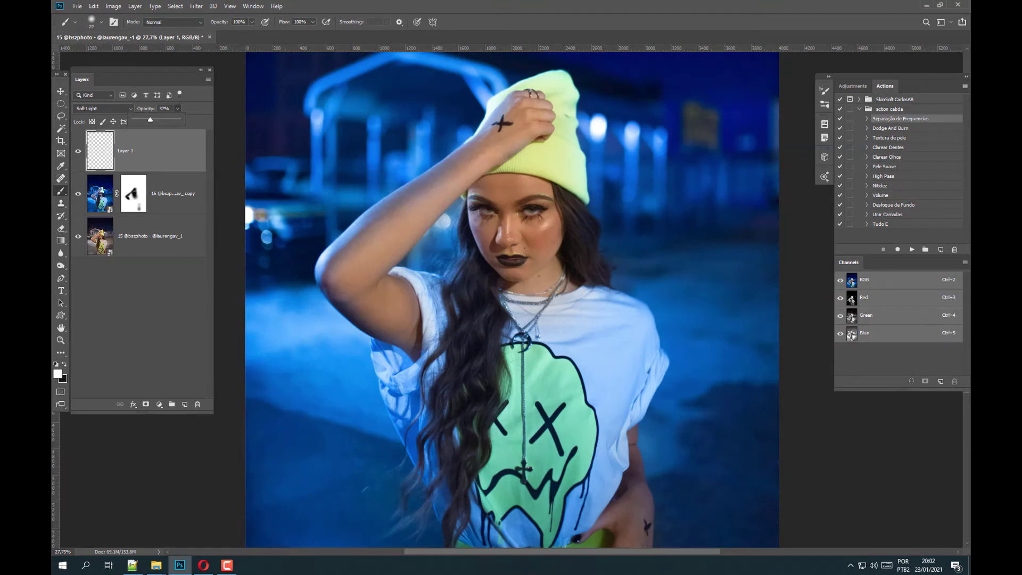
- Add a Selective Color adjustment layer set to Soft Light blending
{"action": "left_click", "coordinate": [158, 404]}
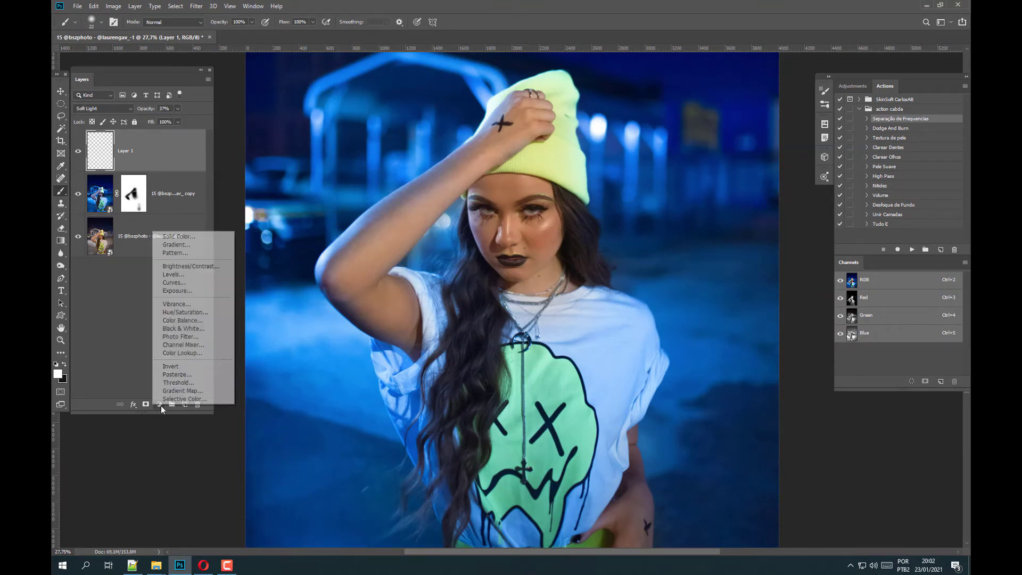
{"action": "left_click", "coordinate": [176, 400]}
{"action": "left_click", "coordinate": [104, 108]}
{"action": "left_click", "coordinate": [93, 221]}
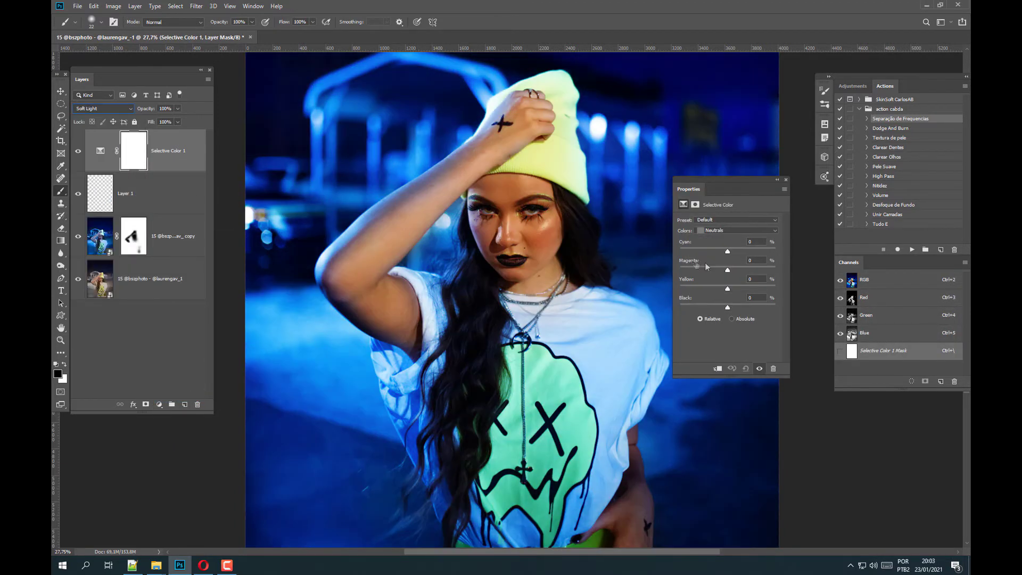
- Keep Colors on Neutrals and set Black to -80% to brighten the portrait
{"action": "left_click", "coordinate": [722, 230]}
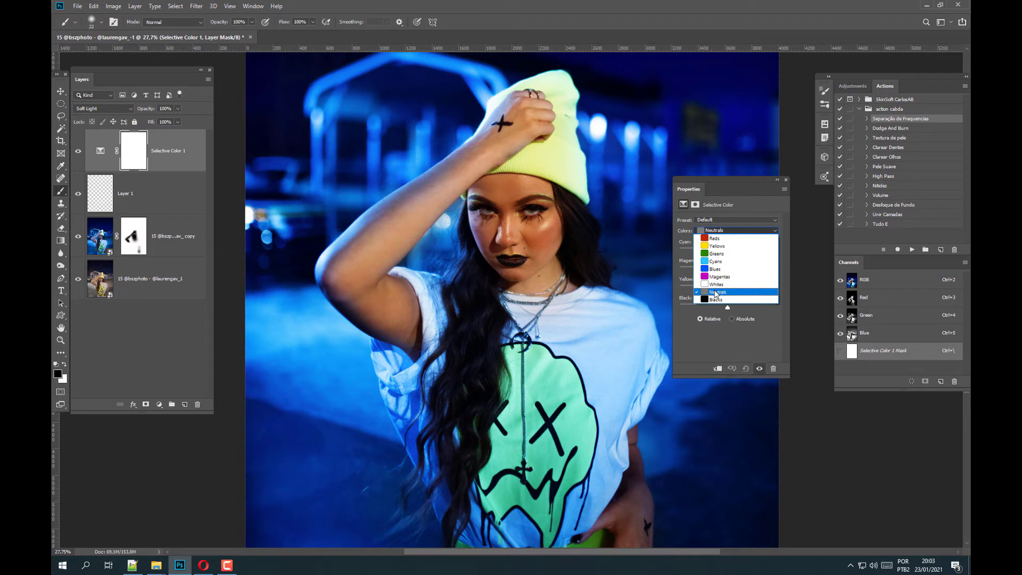
{"action": "left_click", "coordinate": [717, 295]}
{"action": "left_click_drag", "start_coordinate": [726, 309], "coordinate": [697, 311]}
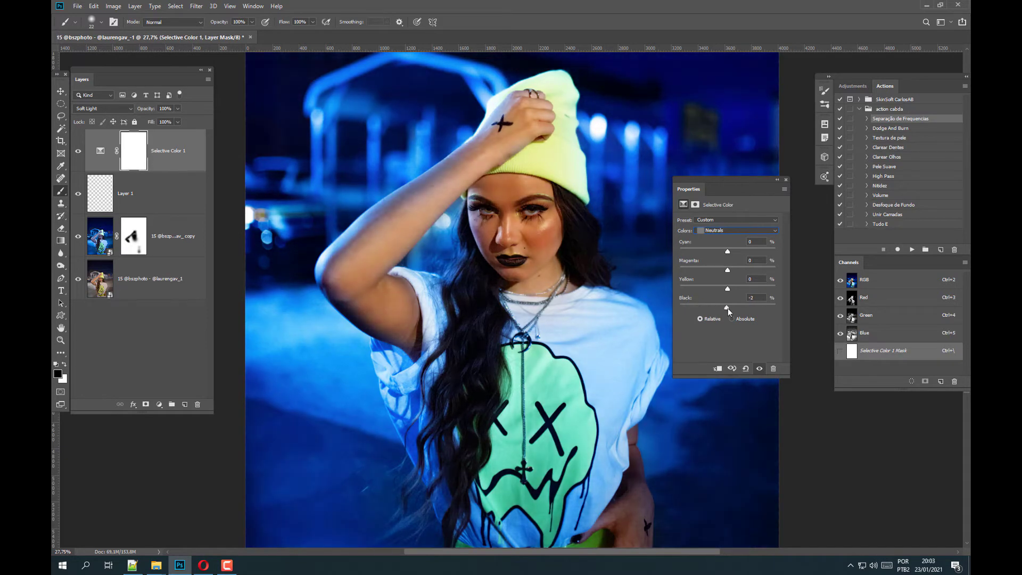
{"action": "left_click_drag", "start_coordinate": [698, 309], "coordinate": [680, 307]}
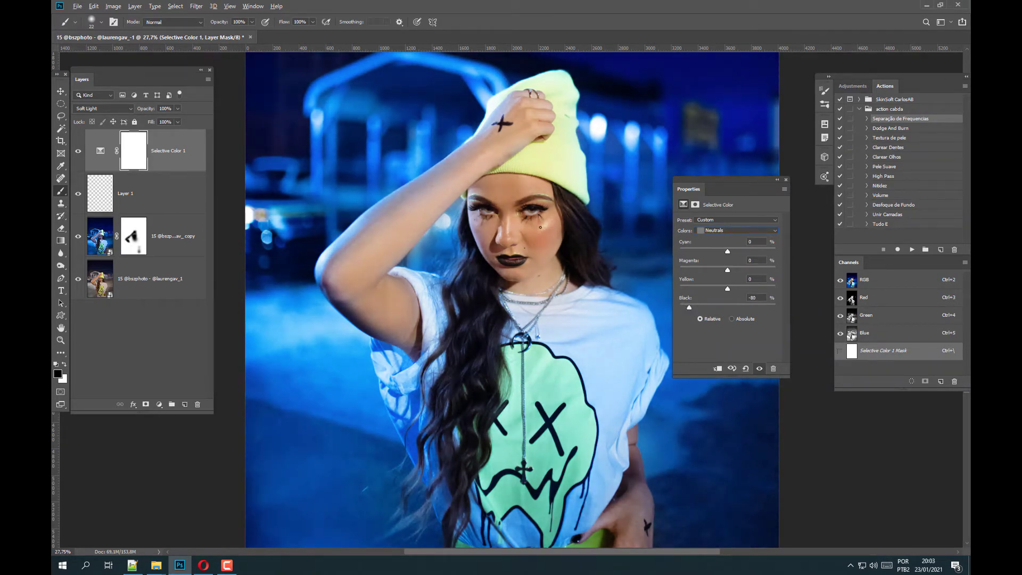
{"action": "scroll", "coordinate": [547, 224], "scroll_direction": "up", "scroll_amount": 2}
{"action": "scroll", "coordinate": [538, 202], "scroll_direction": "up", "scroll_amount": 2}
{"action": "scroll", "coordinate": [527, 154], "scroll_direction": "up", "scroll_amount": 3}
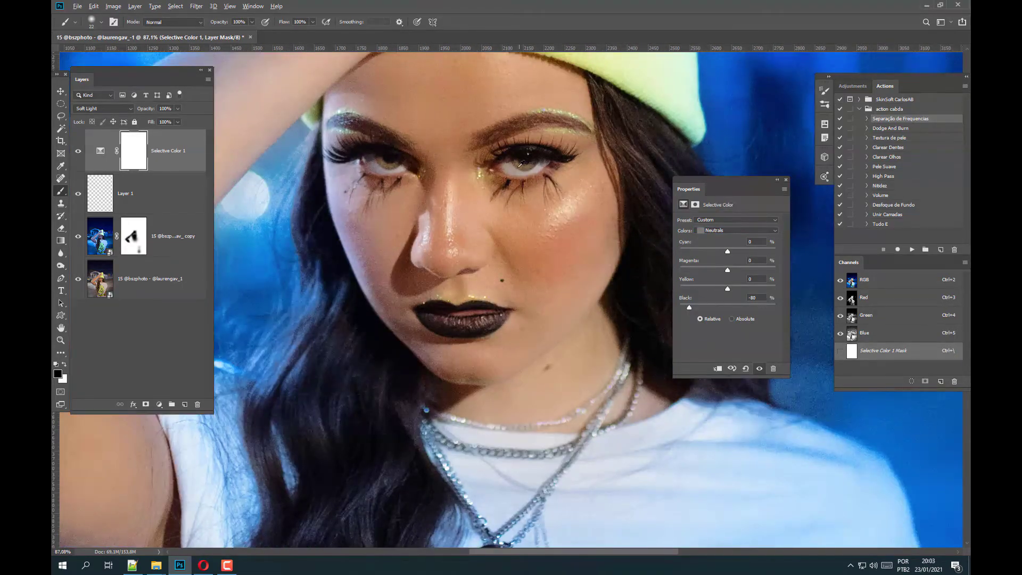
{"action": "scroll", "coordinate": [522, 163], "scroll_direction": "down", "scroll_amount": 2}
{"action": "scroll", "coordinate": [525, 163], "scroll_direction": "down", "scroll_amount": 2}
{"action": "scroll", "coordinate": [527, 163], "scroll_direction": "down", "scroll_amount": 2}
{"action": "scroll", "coordinate": [529, 164], "scroll_direction": "up", "scroll_amount": 1}
{"action": "scroll", "coordinate": [528, 157], "scroll_direction": "up", "scroll_amount": 2}
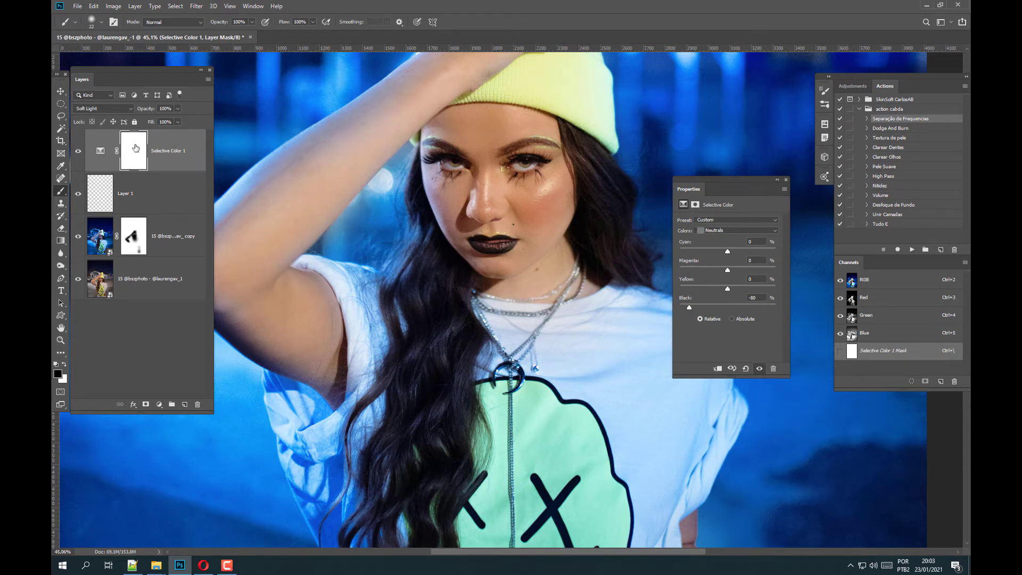
- Invert the Selective Color mask and paint the brightening back onto both irises
{"action": "key", "text": "ctrl+i"}
{"action": "scroll", "coordinate": [403, 151], "scroll_direction": "up", "scroll_amount": 3}
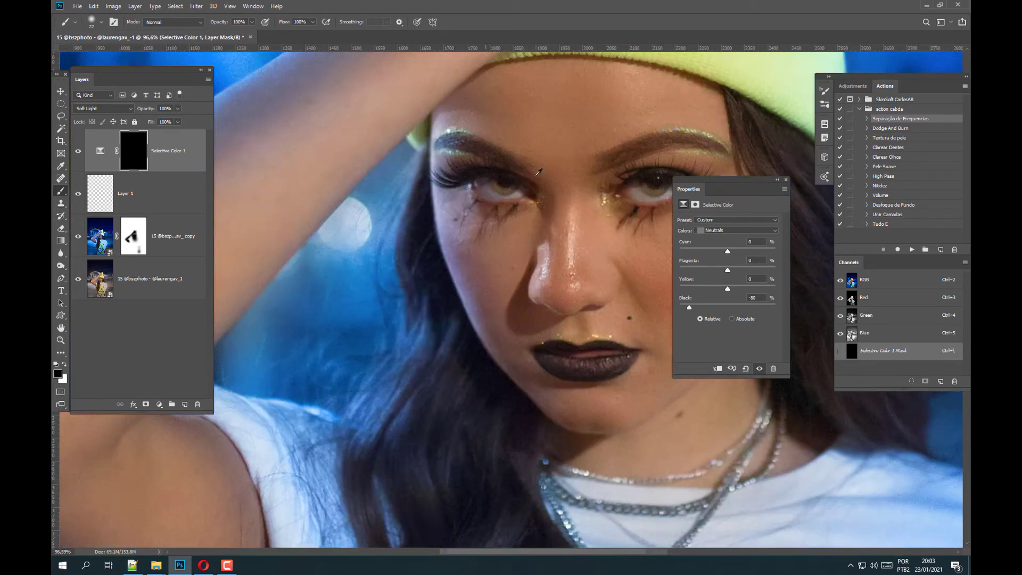
{"action": "scroll", "coordinate": [319, 157], "scroll_direction": "right", "scroll_amount": 2}
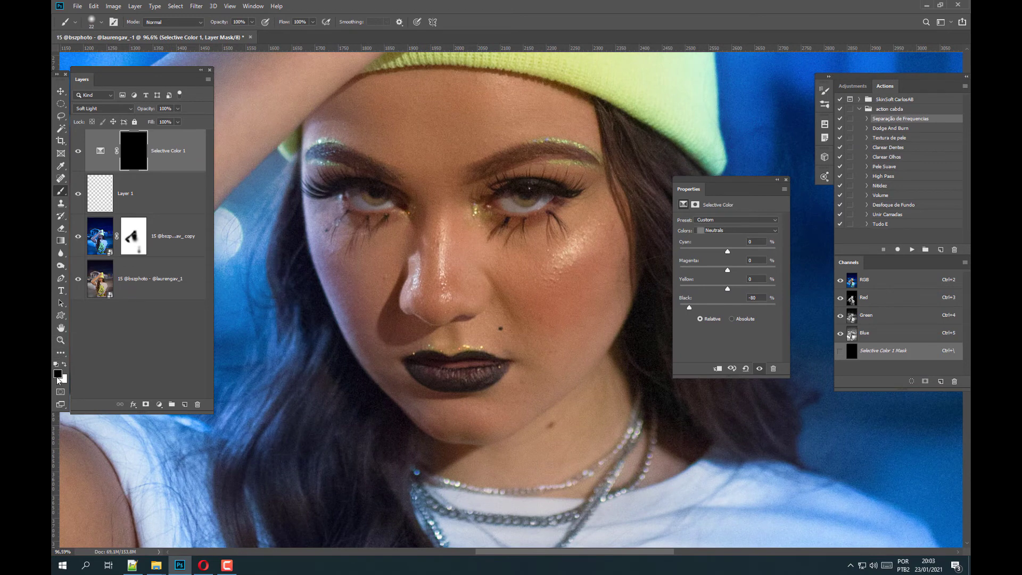
{"action": "left_click_drag", "start_coordinate": [511, 196], "coordinate": [529, 197]}
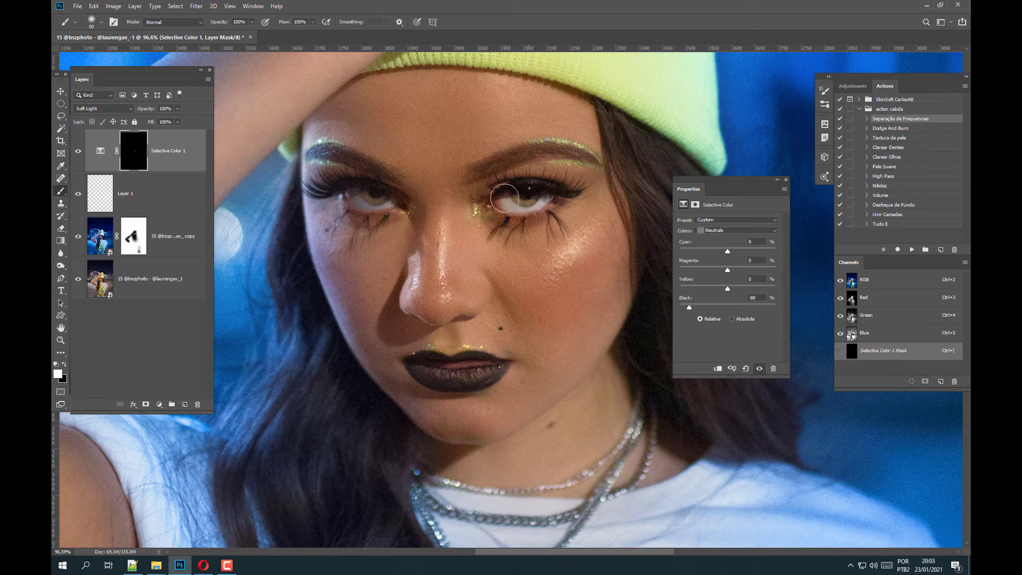
{"action": "left_click_drag", "start_coordinate": [380, 201], "coordinate": [388, 202]}
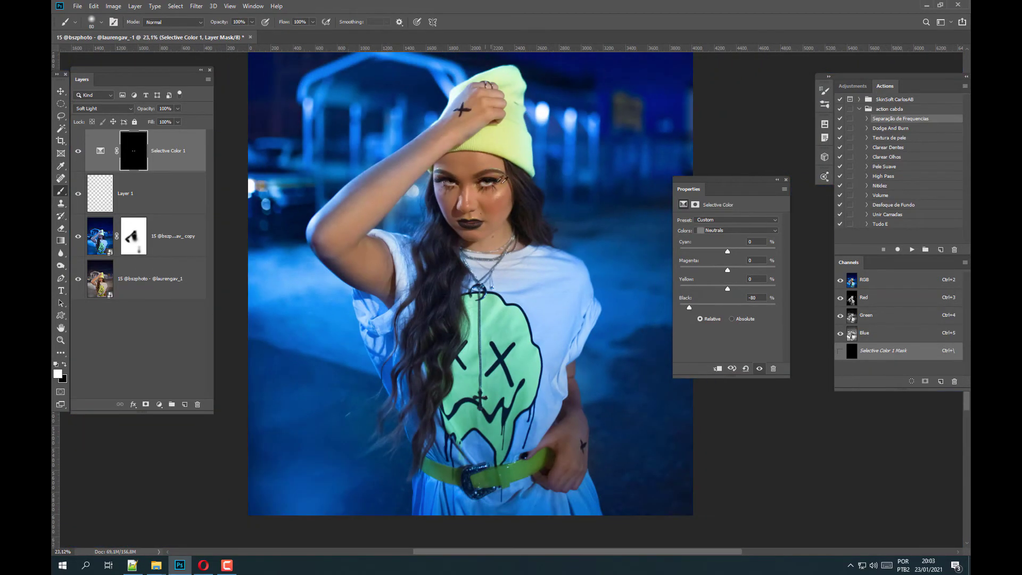
- Lower the Selective Color layer to 30% opacity, toggling its visibility to compare
{"action": "left_click", "coordinate": [178, 109]}
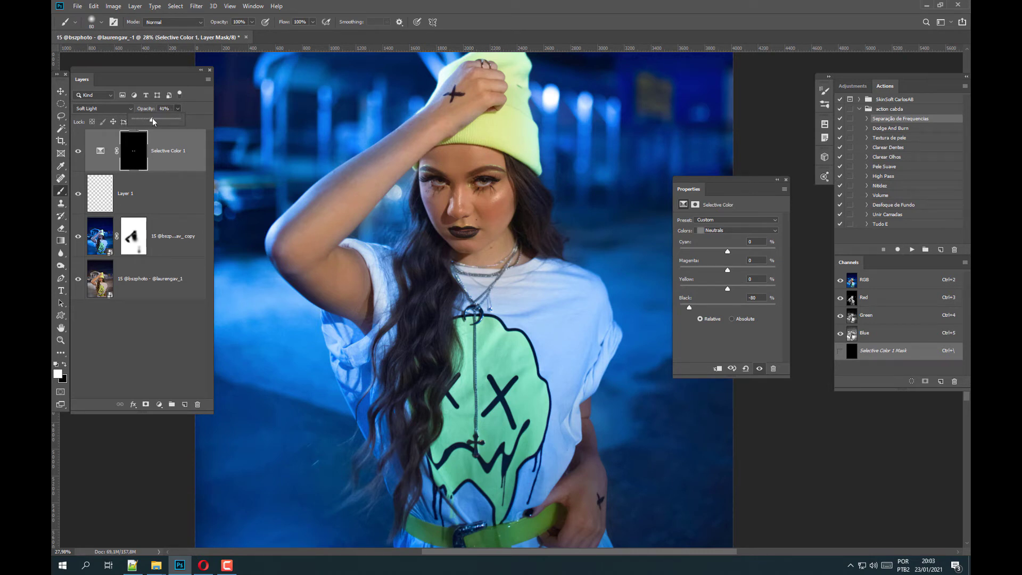
{"action": "scroll", "coordinate": [557, 202], "scroll_direction": "down", "scroll_amount": 3}
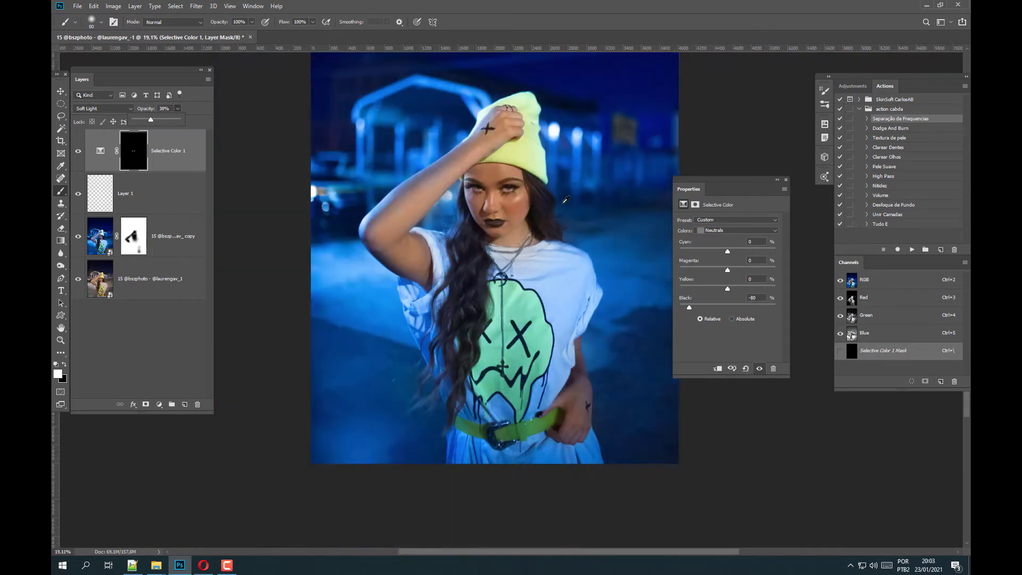
{"action": "scroll", "coordinate": [564, 199], "scroll_direction": "down", "scroll_amount": 2}
{"action": "scroll", "coordinate": [547, 311], "scroll_direction": "up", "scroll_amount": 5}
{"action": "left_click", "coordinate": [80, 157]}
{"action": "left_click", "coordinate": [80, 157]}
{"action": "scroll", "coordinate": [538, 334], "scroll_direction": "up", "scroll_amount": 1}
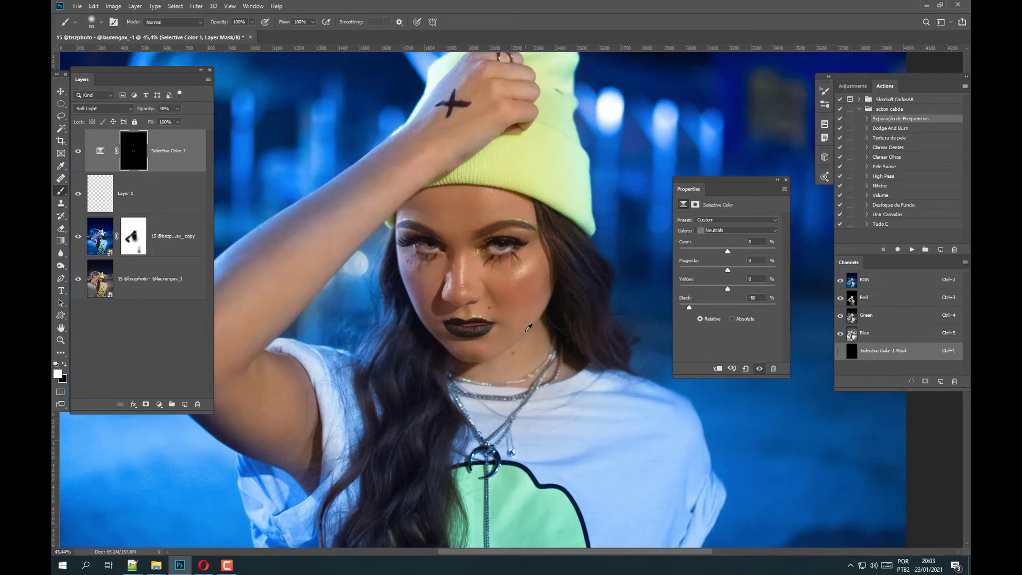
{"action": "scroll", "coordinate": [520, 256], "scroll_direction": "down", "scroll_amount": 2}
{"action": "scroll", "coordinate": [519, 256], "scroll_direction": "down", "scroll_amount": 1}
{"action": "scroll", "coordinate": [511, 229], "scroll_direction": "up", "scroll_amount": 1}
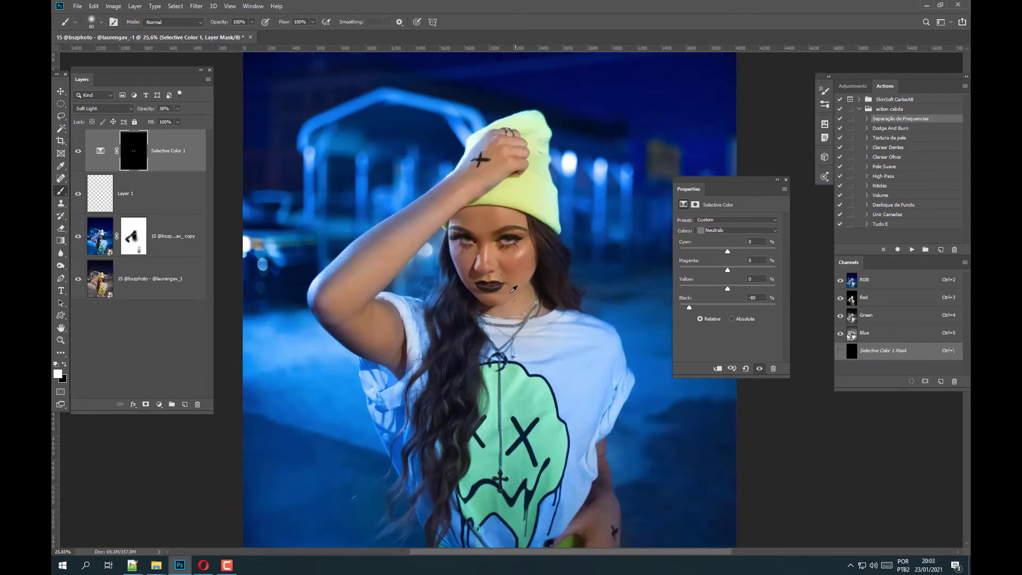
{"action": "scroll", "coordinate": [503, 196], "scroll_direction": "up", "scroll_amount": 2}
{"action": "scroll", "coordinate": [505, 203], "scroll_direction": "down", "scroll_amount": 2}
{"action": "scroll", "coordinate": [511, 213], "scroll_direction": "up", "scroll_amount": 1}
{"action": "scroll", "coordinate": [519, 235], "scroll_direction": "down", "scroll_amount": 1}
{"action": "scroll", "coordinate": [519, 234], "scroll_direction": "down", "scroll_amount": 1}
{"action": "scroll", "coordinate": [520, 234], "scroll_direction": "up", "scroll_amount": 1}
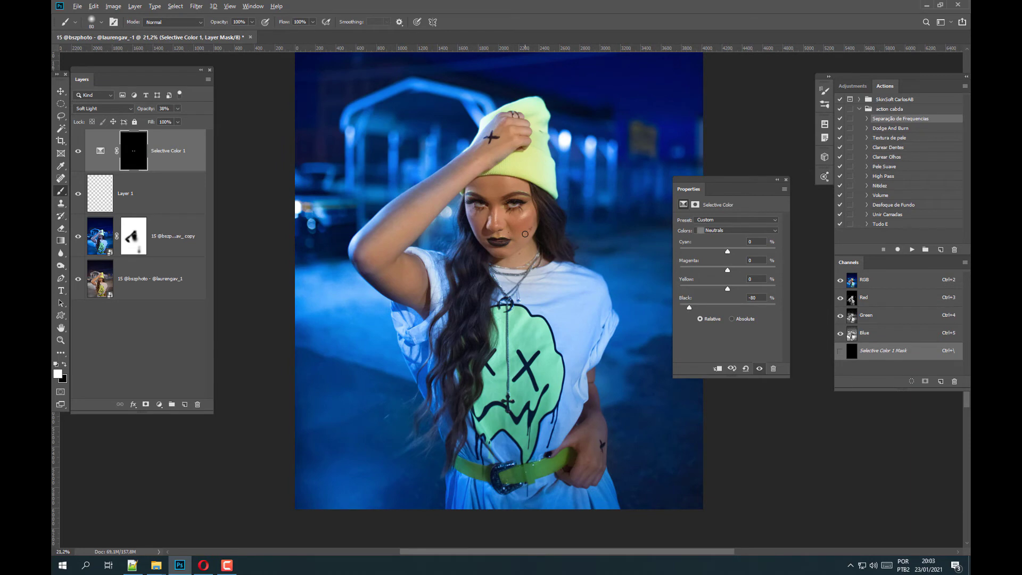
{"action": "scroll", "coordinate": [524, 232], "scroll_direction": "down", "scroll_amount": 1}
{"action": "scroll", "coordinate": [540, 362], "scroll_direction": "up", "scroll_amount": 1}
{"action": "scroll", "coordinate": [541, 351], "scroll_direction": "down", "scroll_amount": 1}
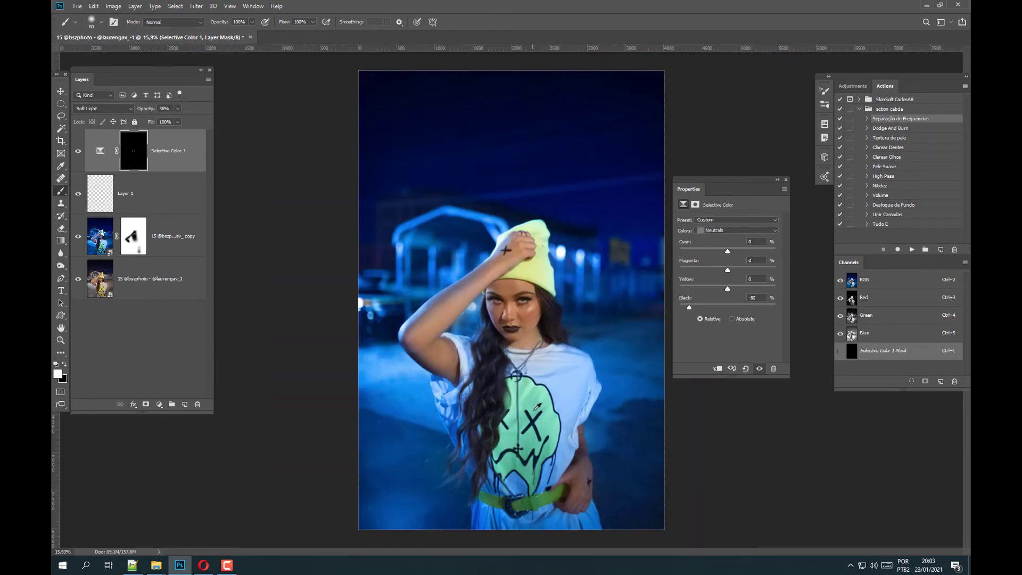
{"action": "scroll", "coordinate": [539, 394], "scroll_direction": "up", "scroll_amount": 1}
{"action": "scroll", "coordinate": [511, 309], "scroll_direction": "down", "scroll_amount": 1}
{"action": "scroll", "coordinate": [512, 306], "scroll_direction": "up", "scroll_amount": 1}
{"action": "scroll", "coordinate": [519, 302], "scroll_direction": "down", "scroll_amount": 1}
{"action": "scroll", "coordinate": [524, 301], "scroll_direction": "up", "scroll_amount": 1}
{"action": "scroll", "coordinate": [532, 299], "scroll_direction": "down", "scroll_amount": 1}
{"action": "scroll", "coordinate": [533, 298], "scroll_direction": "down", "scroll_amount": 1}
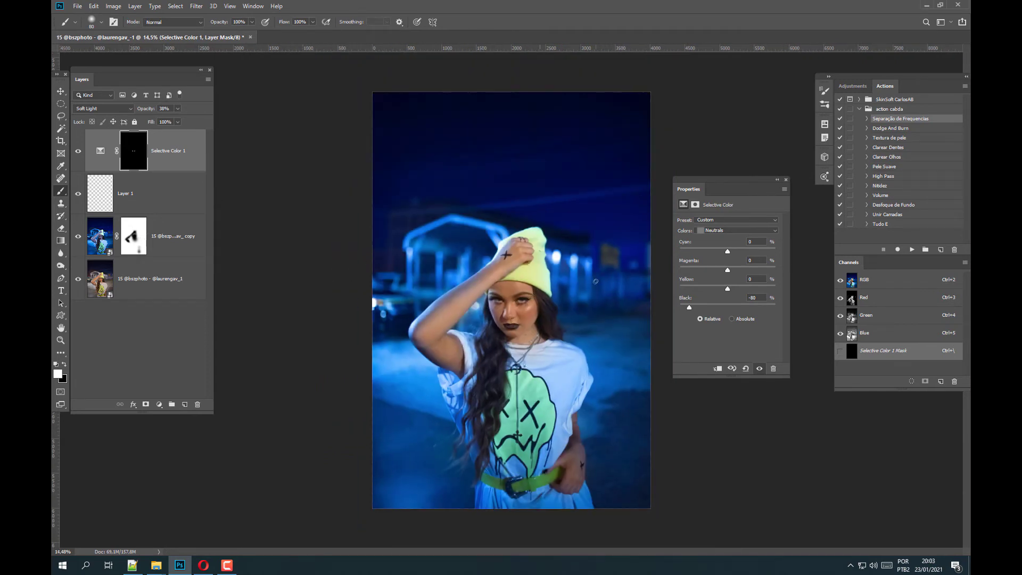
{"action": "scroll", "coordinate": [552, 360], "scroll_direction": "up", "scroll_amount": 1}
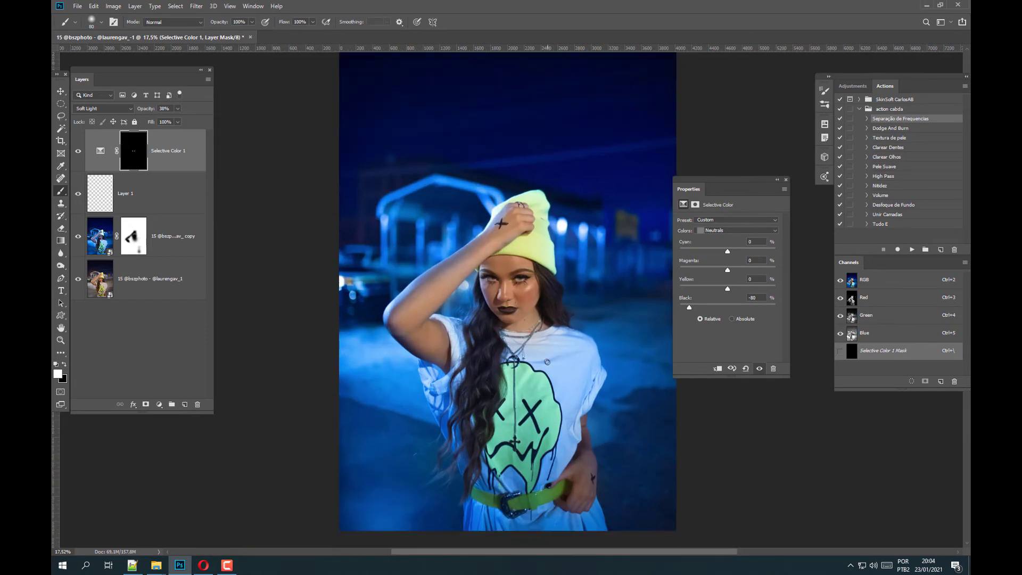
{"action": "left_click", "coordinate": [160, 404]}
- Add a second Selective Color layer and tweak Yellows: more black and magenta, less cyan
{"action": "left_click", "coordinate": [182, 396]}
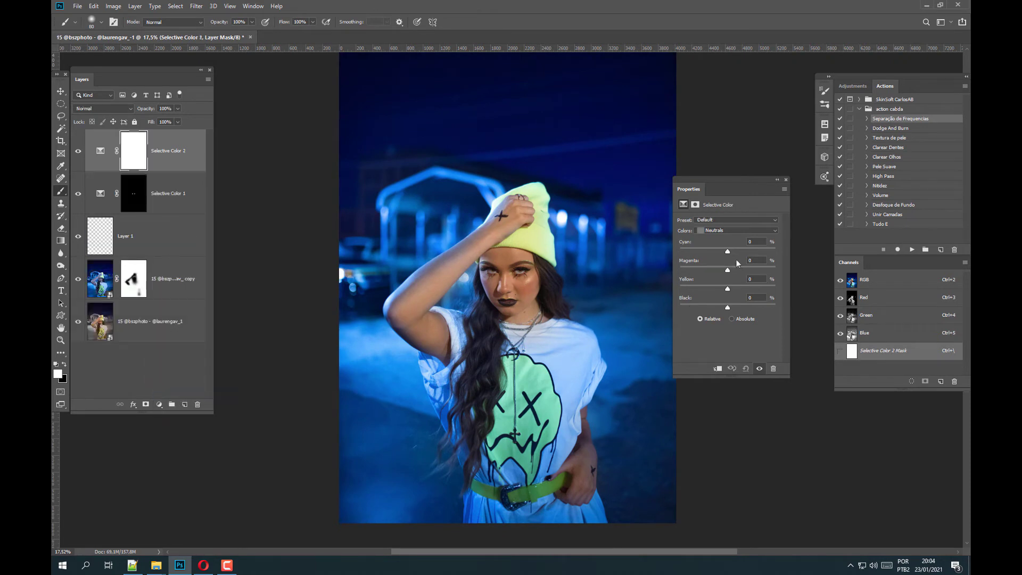
{"action": "left_click", "coordinate": [724, 231]}
{"action": "left_click", "coordinate": [717, 246]}
{"action": "mouse_move", "coordinate": [727, 308]}
{"action": "left_mouse_down"}
{"action": "mouse_move", "coordinate": [747, 307]}
{"action": "mouse_move", "coordinate": [737, 308]}
{"action": "left_mouse_up"}
{"action": "left_click_drag", "start_coordinate": [728, 270], "coordinate": [742, 251]}
{"action": "left_click_drag", "start_coordinate": [743, 252], "coordinate": [734, 255]}
- Adjust the Reds: remove some black and slightly reduce cyan, magenta and yellow
{"action": "left_click", "coordinate": [714, 232]}
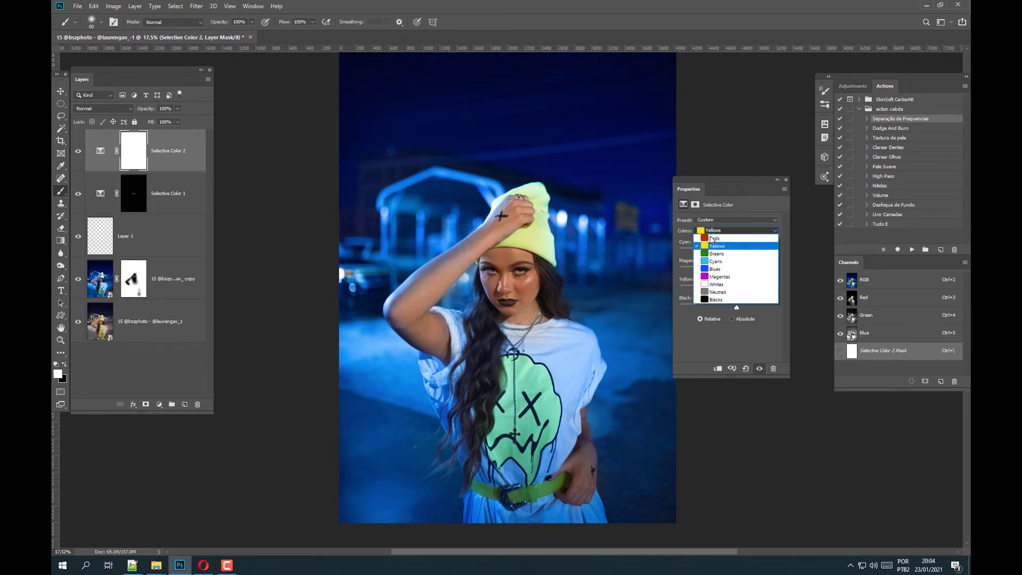
{"action": "left_click_drag", "start_coordinate": [728, 306], "coordinate": [719, 309]}
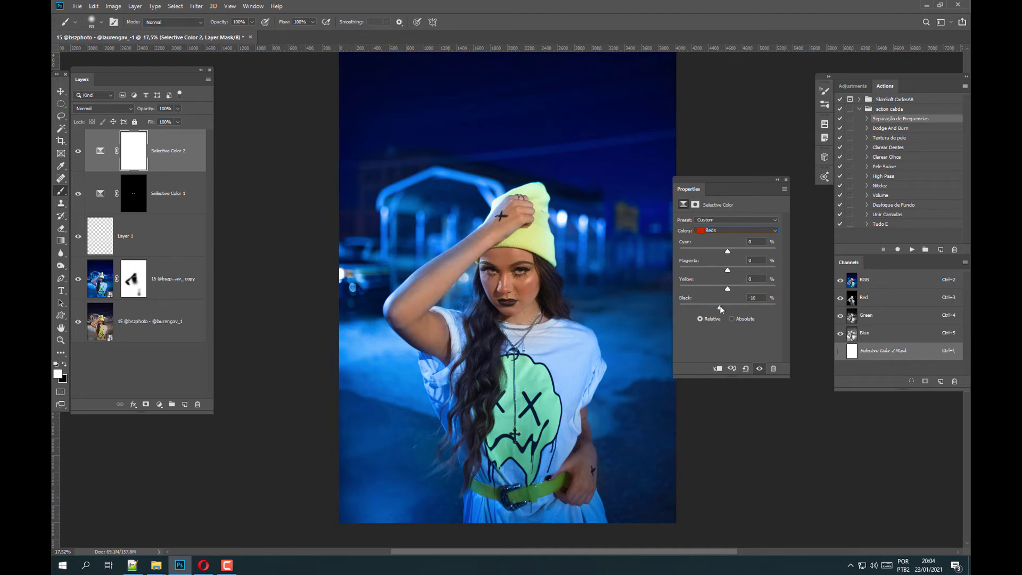
{"action": "left_click_drag", "start_coordinate": [727, 251], "coordinate": [724, 274]}
{"action": "left_click_drag", "start_coordinate": [727, 274], "coordinate": [717, 290]}
{"action": "left_click_drag", "start_coordinate": [730, 290], "coordinate": [728, 290]}
- Set the Cyans range to Cyan +36 and Black about +17, comparing with the layer hidden
{"action": "left_click", "coordinate": [711, 231]}
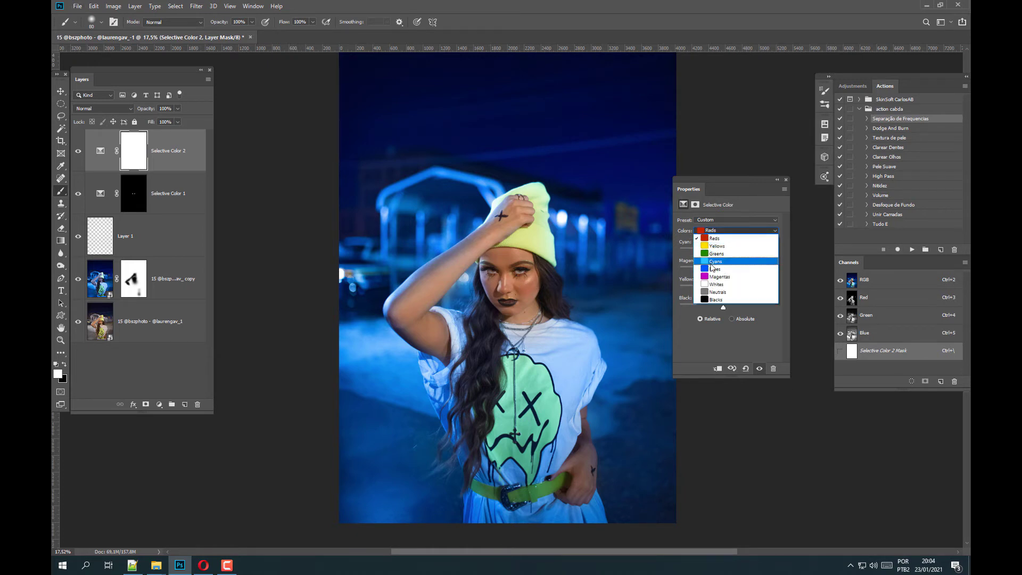
{"action": "left_click", "coordinate": [715, 266]}
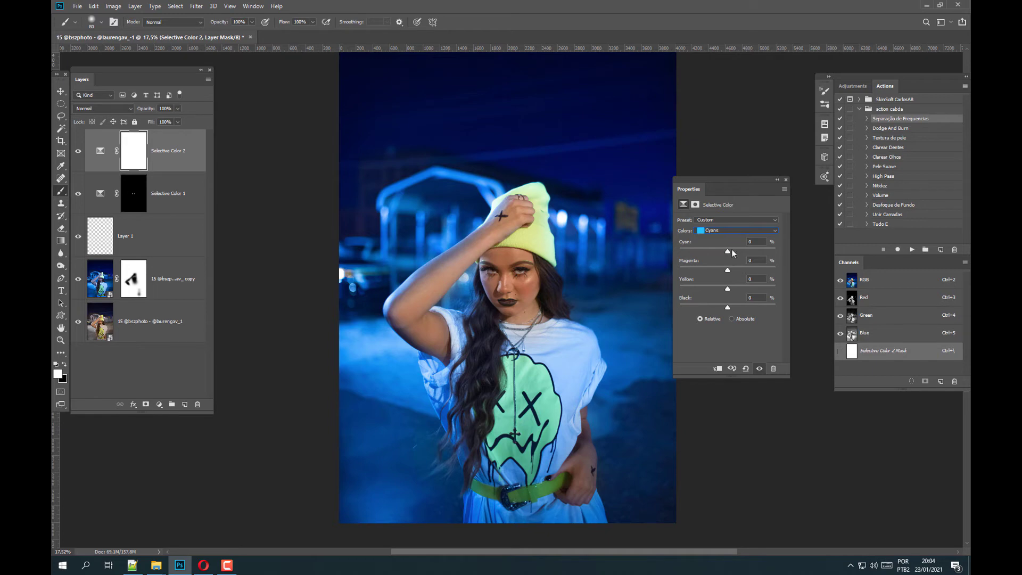
{"action": "mouse_move", "coordinate": [728, 251]}
{"action": "left_mouse_down"}
{"action": "mouse_move", "coordinate": [685, 252]}
{"action": "mouse_move", "coordinate": [744, 256]}
{"action": "left_mouse_up"}
{"action": "left_click_drag", "start_coordinate": [728, 307], "coordinate": [710, 311]}
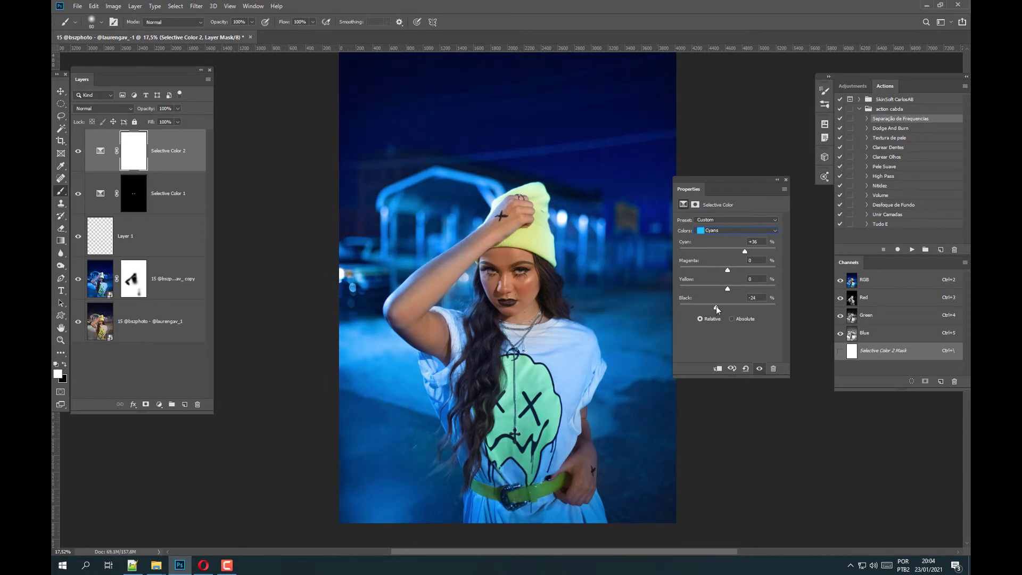
{"action": "left_click_drag", "start_coordinate": [712, 310], "coordinate": [710, 309]}
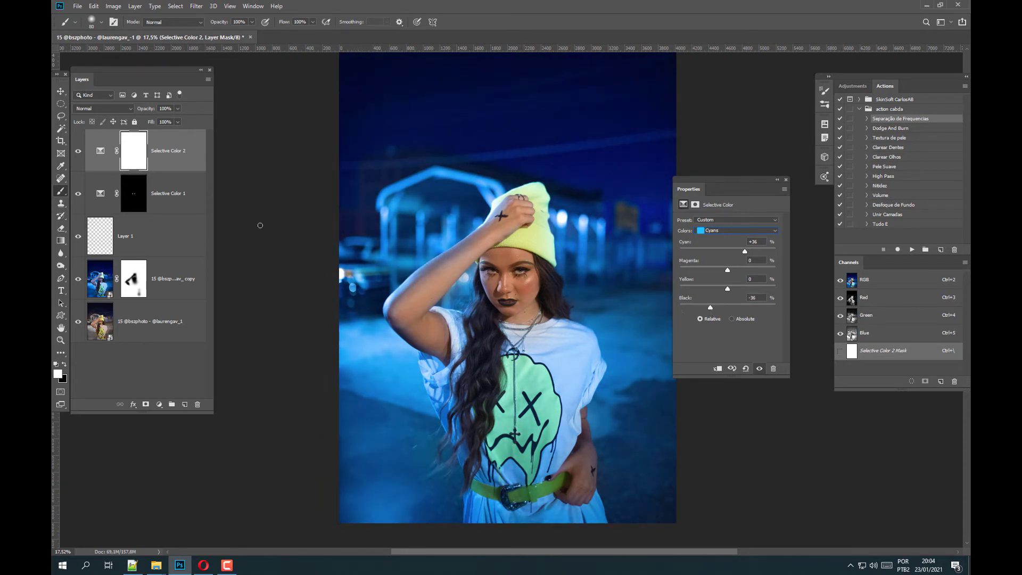
{"action": "left_click", "coordinate": [78, 153]}
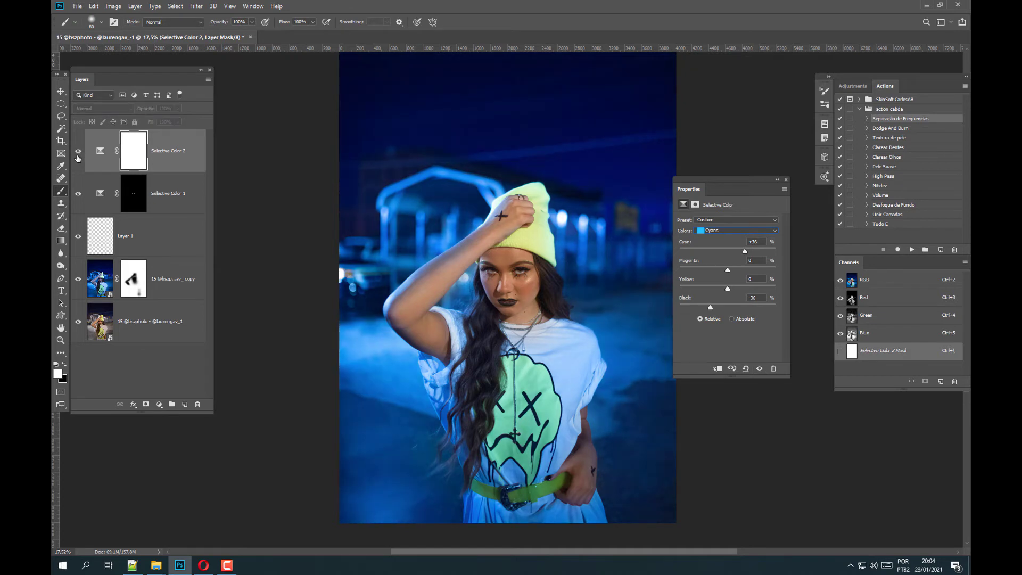
{"action": "left_click", "coordinate": [78, 153]}
{"action": "left_click_drag", "start_coordinate": [711, 307], "coordinate": [744, 308]}
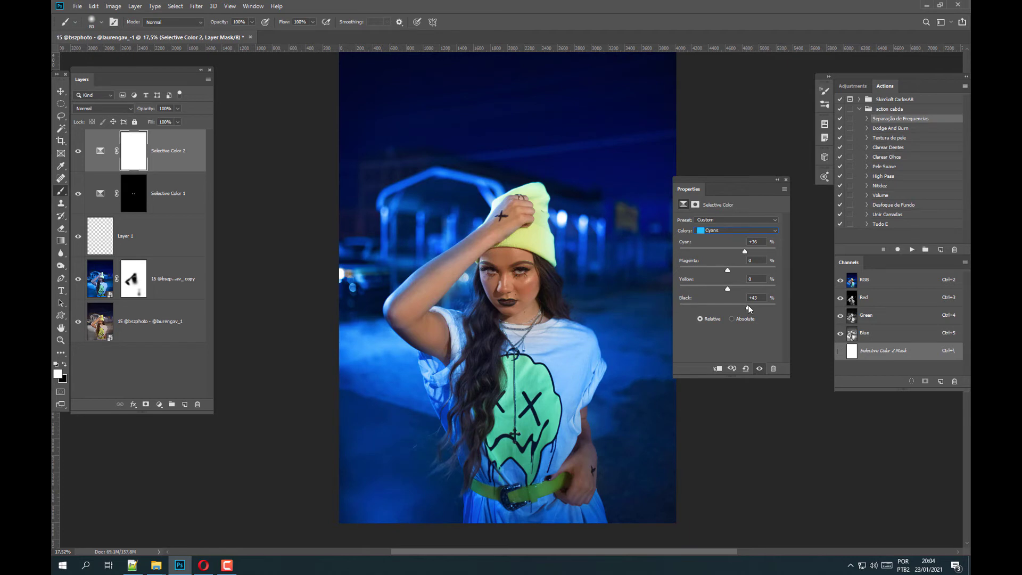
{"action": "mouse_move", "coordinate": [749, 307]}
{"action": "left_mouse_down"}
{"action": "mouse_move", "coordinate": [706, 308]}
{"action": "mouse_move", "coordinate": [730, 307]}
{"action": "left_mouse_up"}
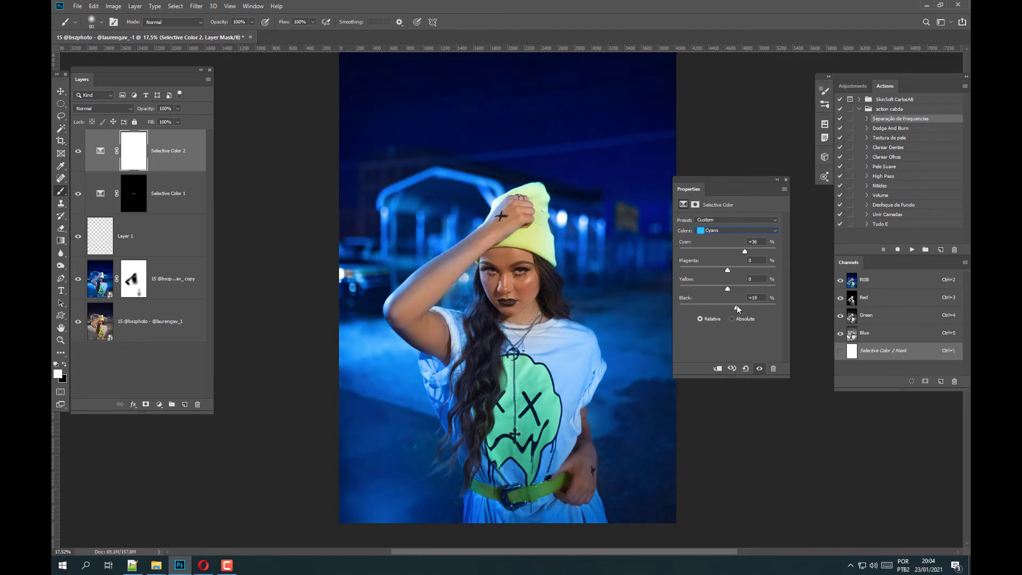
{"action": "left_click_drag", "start_coordinate": [739, 308], "coordinate": [737, 308]}
{"action": "left_click", "coordinate": [718, 231]}
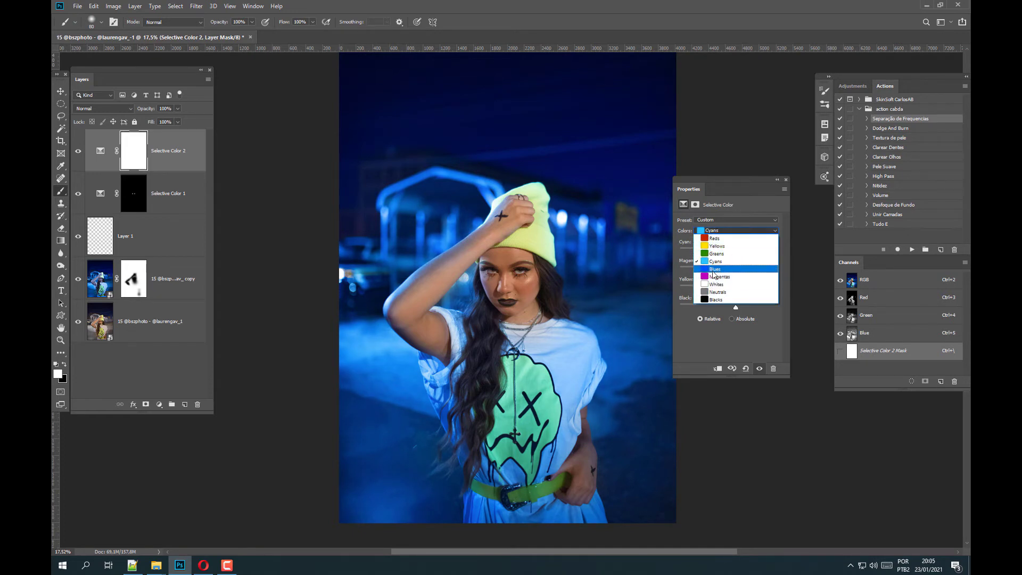
- Adjust the Blues: add yellow, slightly reduce cyan and pull out magenta
{"action": "left_click", "coordinate": [714, 271]}
{"action": "mouse_move", "coordinate": [728, 288]}
{"action": "left_mouse_down"}
{"action": "mouse_move", "coordinate": [742, 288]}
{"action": "mouse_move", "coordinate": [709, 289]}
{"action": "left_mouse_up"}
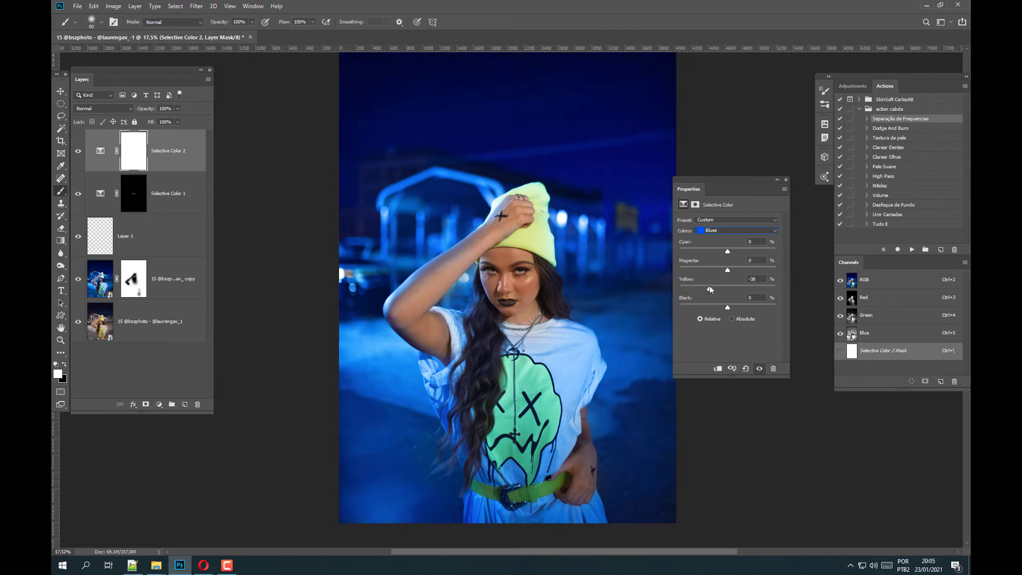
{"action": "left_click_drag", "start_coordinate": [726, 291], "coordinate": [745, 287]}
{"action": "mouse_move", "coordinate": [727, 251]}
{"action": "left_mouse_down"}
{"action": "mouse_move", "coordinate": [704, 251]}
{"action": "mouse_move", "coordinate": [724, 253]}
{"action": "left_mouse_up"}
{"action": "mouse_move", "coordinate": [742, 251]}
{"action": "left_mouse_down"}
{"action": "mouse_move", "coordinate": [713, 273]}
{"action": "mouse_move", "coordinate": [737, 271]}
{"action": "mouse_move", "coordinate": [724, 274]}
{"action": "left_mouse_up"}
{"action": "left_click", "coordinate": [77, 152]}
- Set the Whites' Black to -49 and lower the layer opacity to 72%
{"action": "left_click", "coordinate": [721, 231]}
{"action": "left_click", "coordinate": [721, 231]}
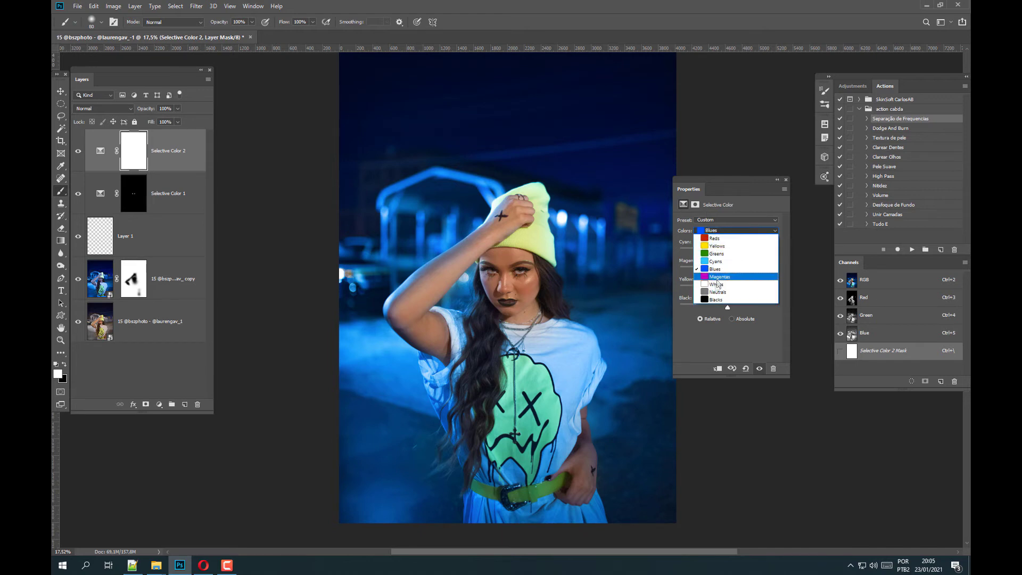
{"action": "left_click", "coordinate": [719, 287]}
{"action": "mouse_move", "coordinate": [728, 308]}
{"action": "left_mouse_down"}
{"action": "mouse_move", "coordinate": [749, 316]}
{"action": "mouse_move", "coordinate": [680, 314]}
{"action": "left_mouse_up"}
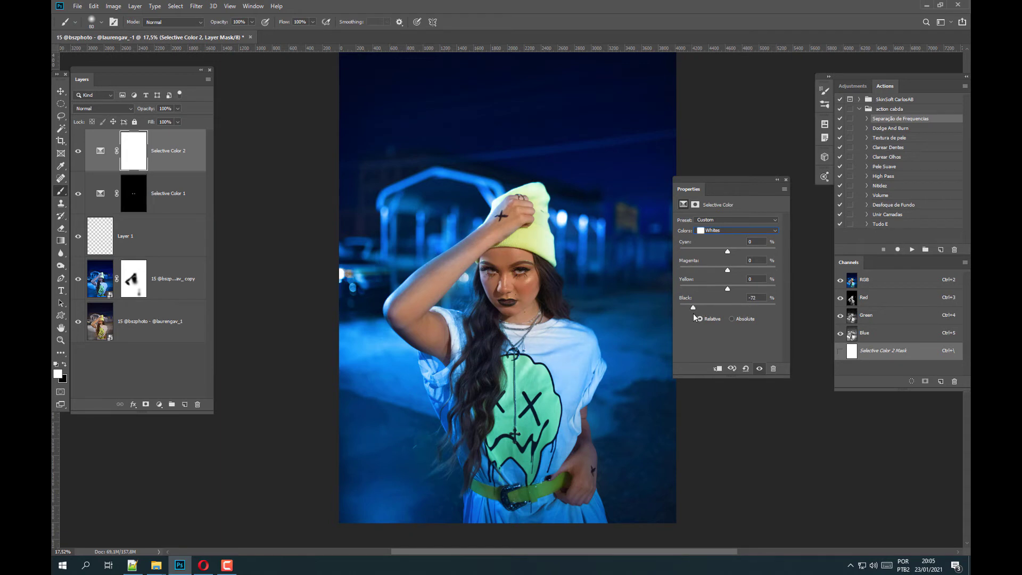
{"action": "mouse_move", "coordinate": [682, 315]}
{"action": "left_mouse_down"}
{"action": "mouse_move", "coordinate": [770, 319]}
{"action": "mouse_move", "coordinate": [705, 315]}
{"action": "left_mouse_up"}
{"action": "left_click", "coordinate": [78, 153]}
{"action": "left_click_drag", "start_coordinate": [167, 119], "coordinate": [165, 119]}
{"action": "left_click_drag", "start_coordinate": [536, 260], "coordinate": [536, 277]}
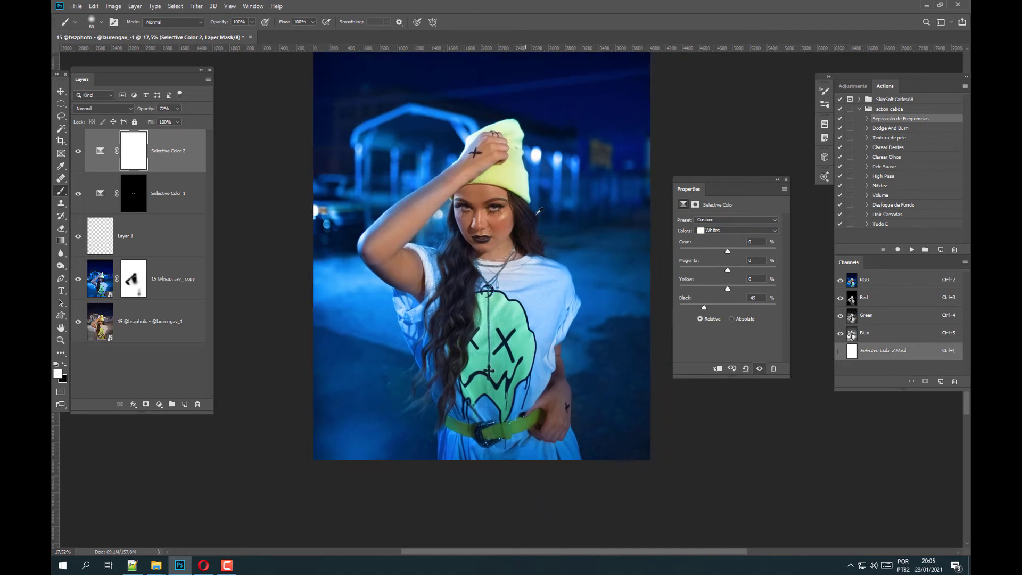
- Compare against the original photo, then try merging the edit layers and undo it
{"action": "scroll", "coordinate": [535, 320], "scroll_direction": "down", "scroll_amount": 3}
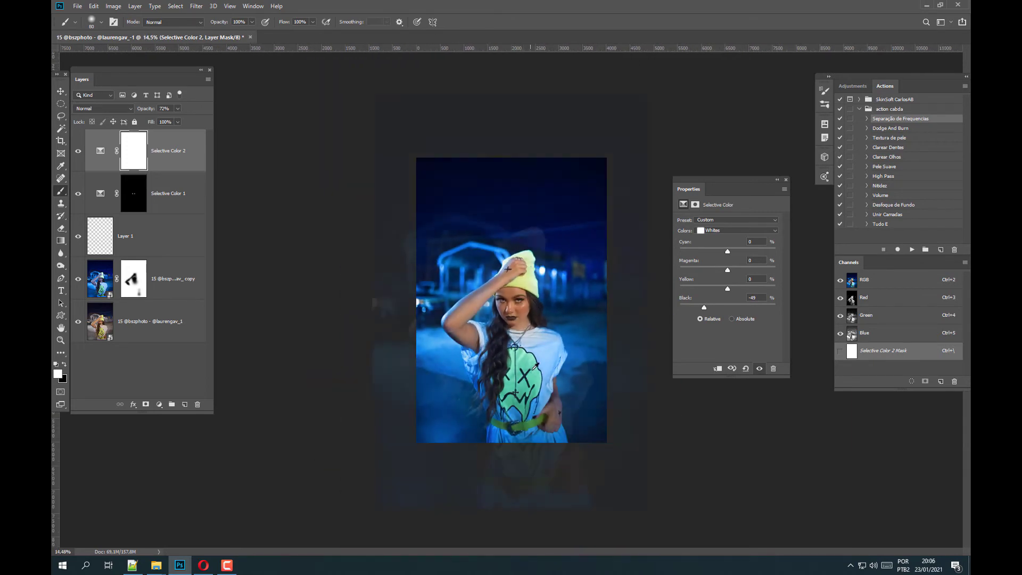
{"action": "scroll", "coordinate": [535, 369], "scroll_direction": "up", "scroll_amount": 2}
{"action": "left_click", "coordinate": [78, 323], "text": "alt"}
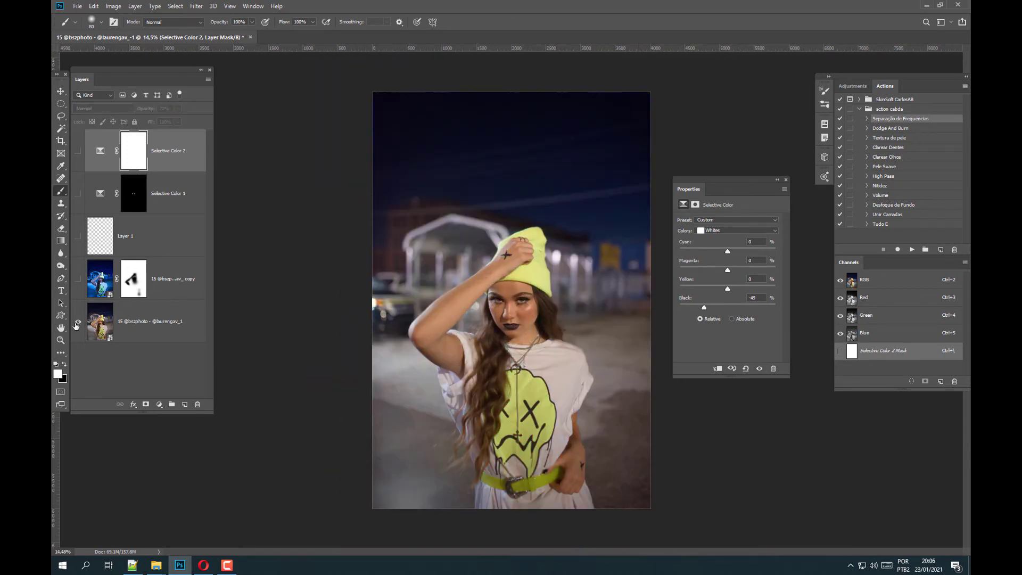
{"action": "left_click", "coordinate": [78, 323], "text": "alt"}
{"action": "scroll", "coordinate": [537, 338], "scroll_direction": "up", "scroll_amount": 2}
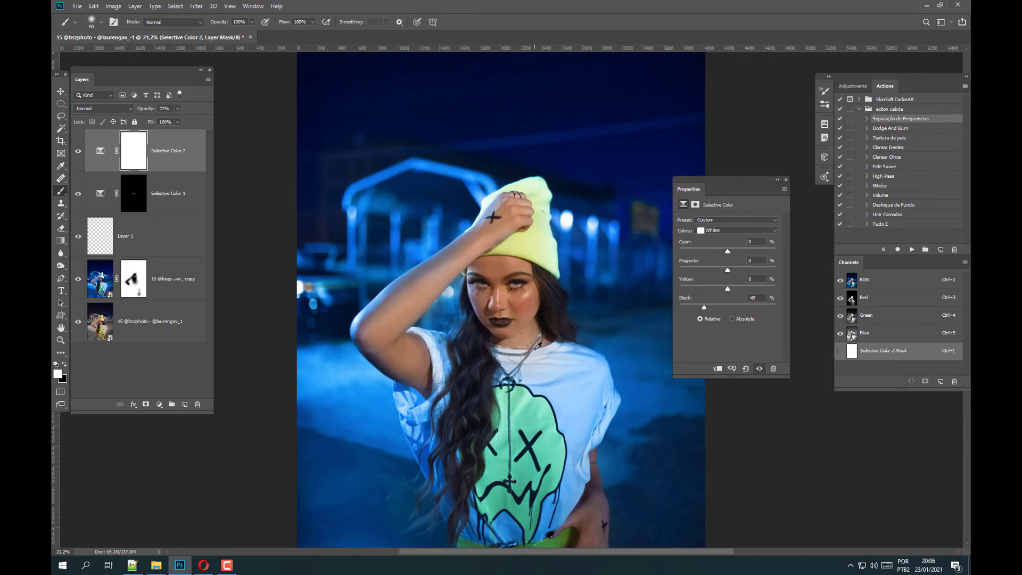
{"action": "scroll", "coordinate": [532, 340], "scroll_direction": "up", "scroll_amount": 2}
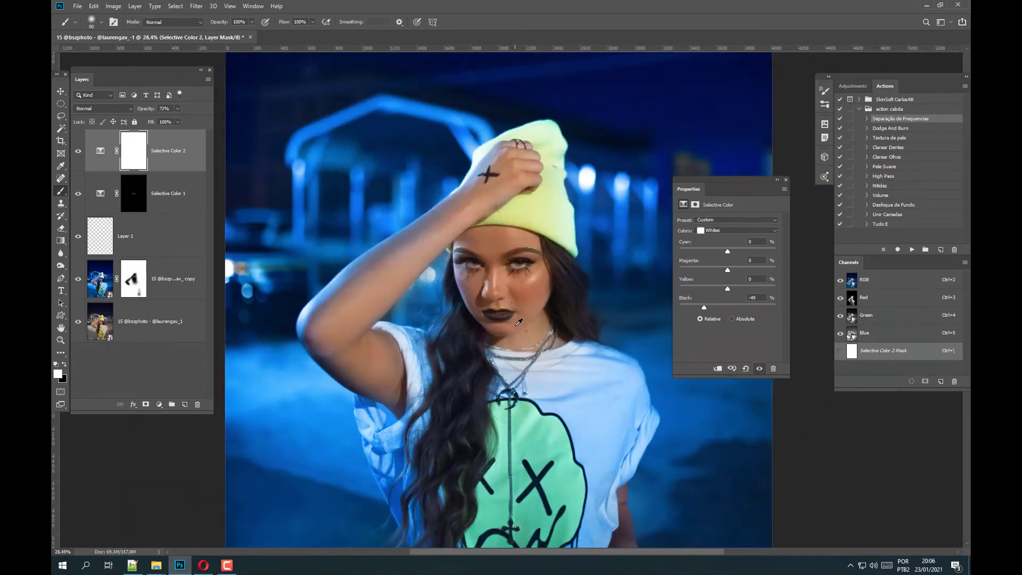
{"action": "scroll", "coordinate": [518, 322], "scroll_direction": "down", "scroll_amount": 1}
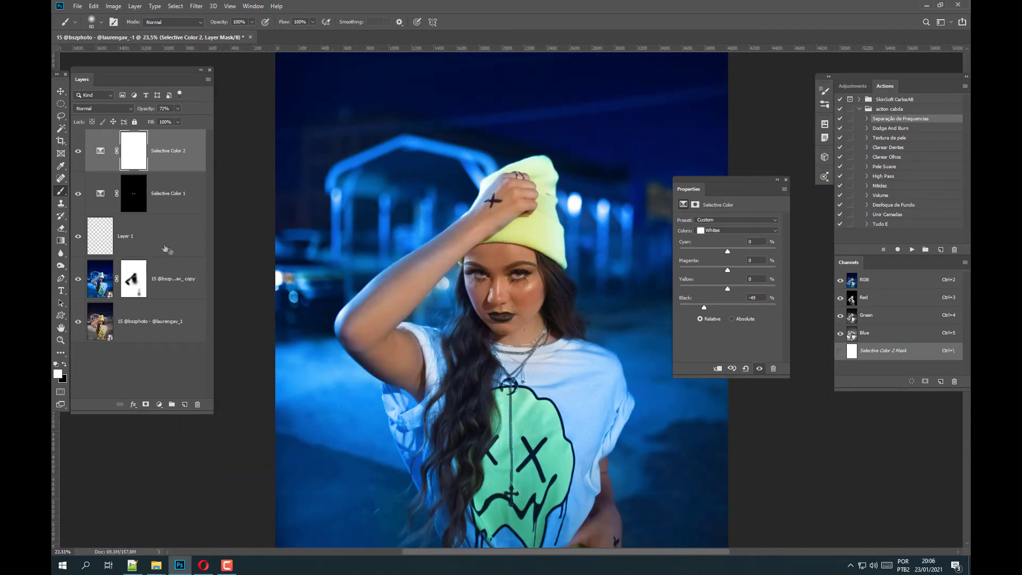
{"action": "left_click", "coordinate": [180, 279], "text": "shift"}
{"action": "key", "text": "ctrl+e"}
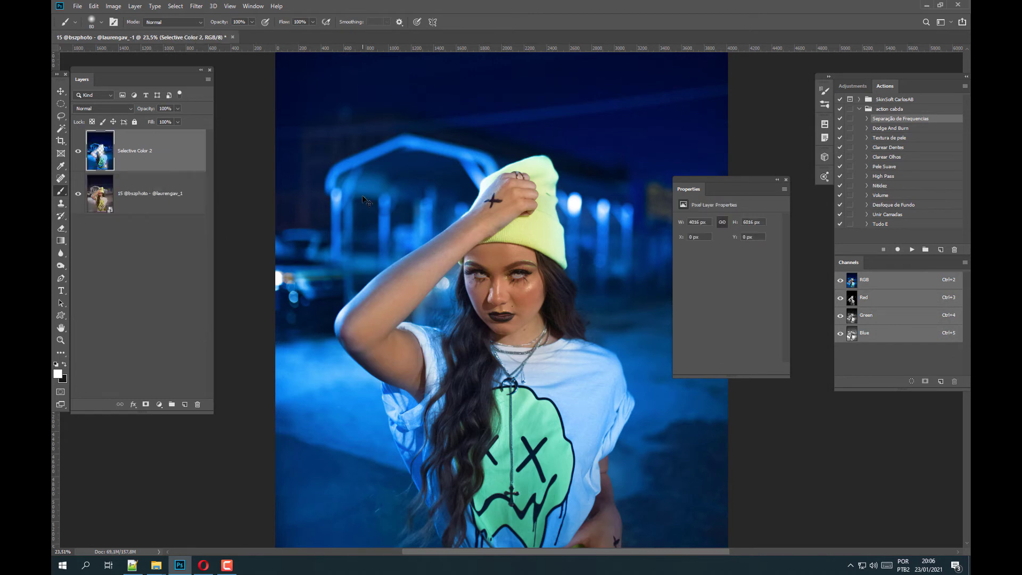
{"action": "key", "text": "ctrl+z"}
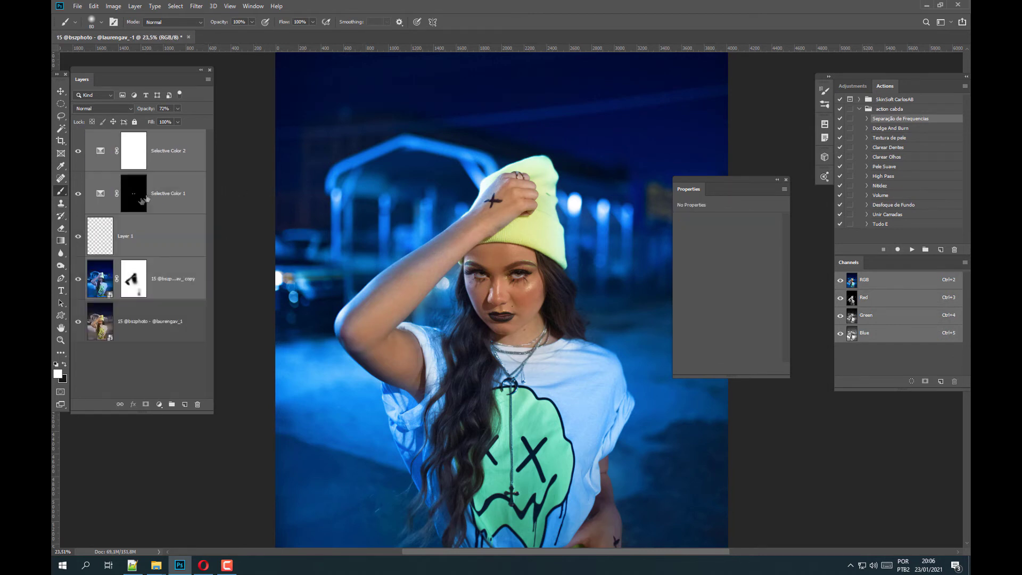
- Duplicate the original photo layer and merge the copy with all edit layers above
{"action": "left_click", "coordinate": [140, 331]}
{"action": "key", "text": "ctrl+j"}
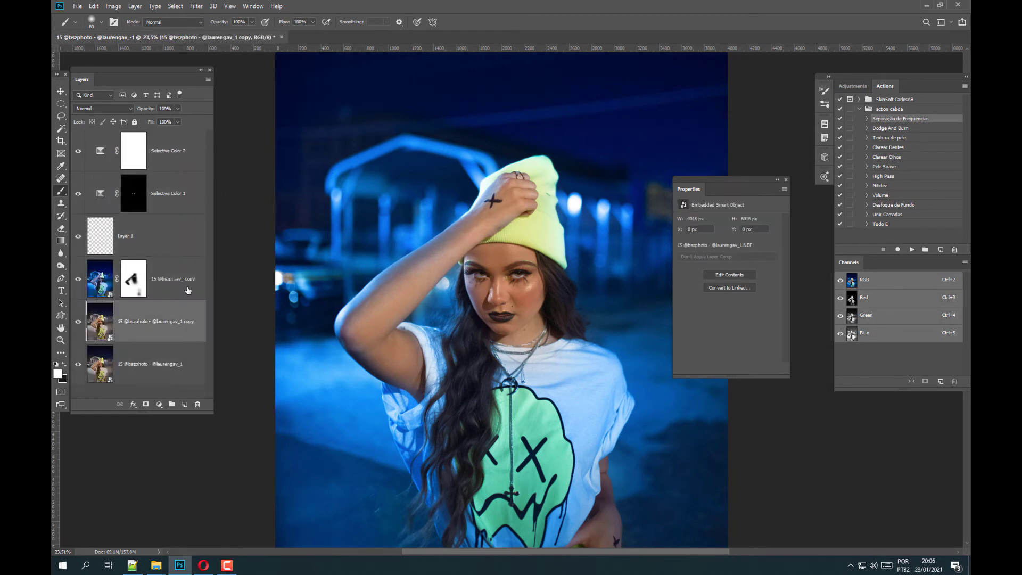
{"action": "left_click", "coordinate": [169, 145], "text": "shift"}
{"action": "key", "text": "ctrl+e"}
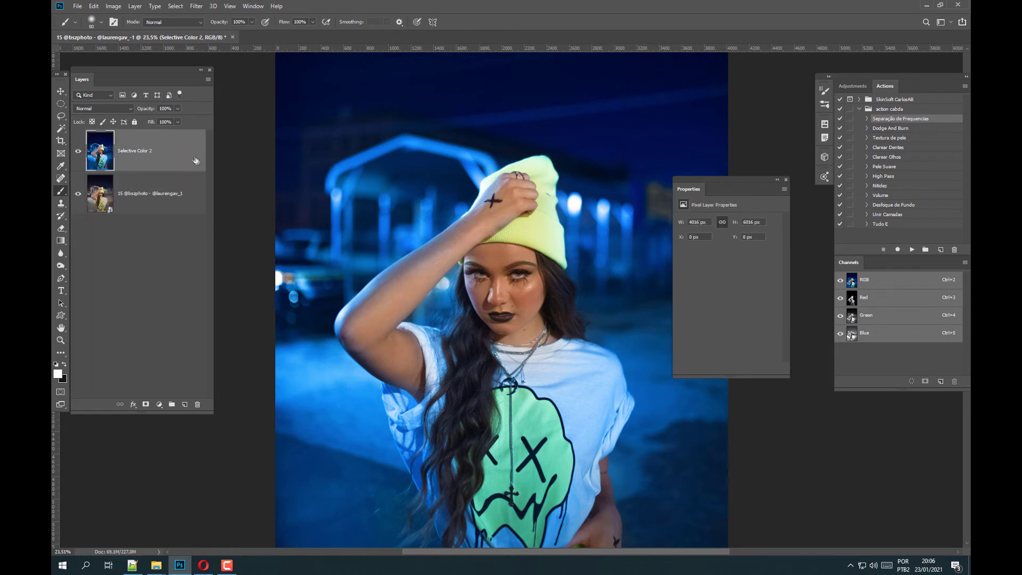
{"action": "left_click", "coordinate": [160, 404]}
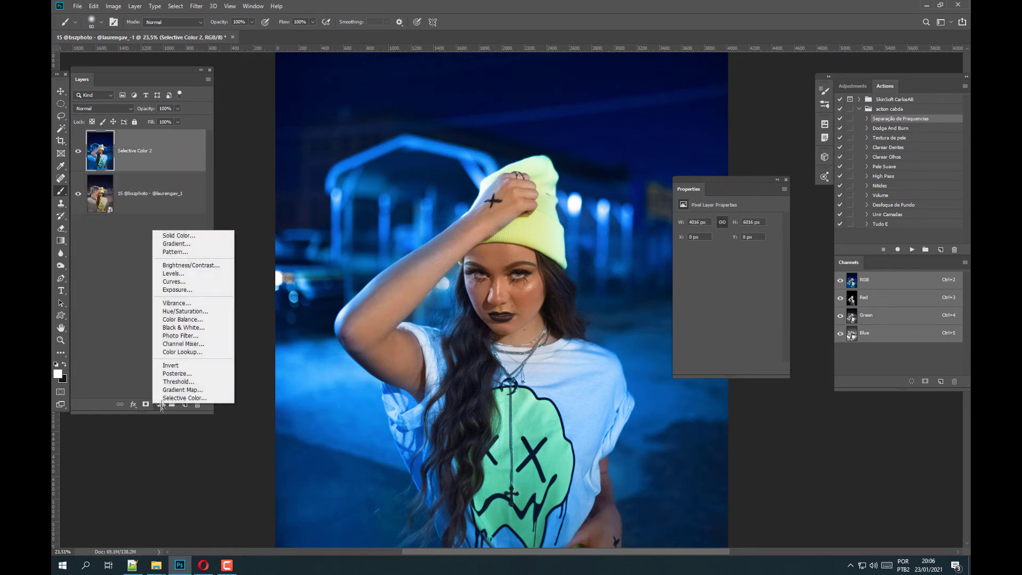
- Add a Gradient Map adjustment layer using a black-to-white gradient
{"action": "left_click", "coordinate": [169, 393]}
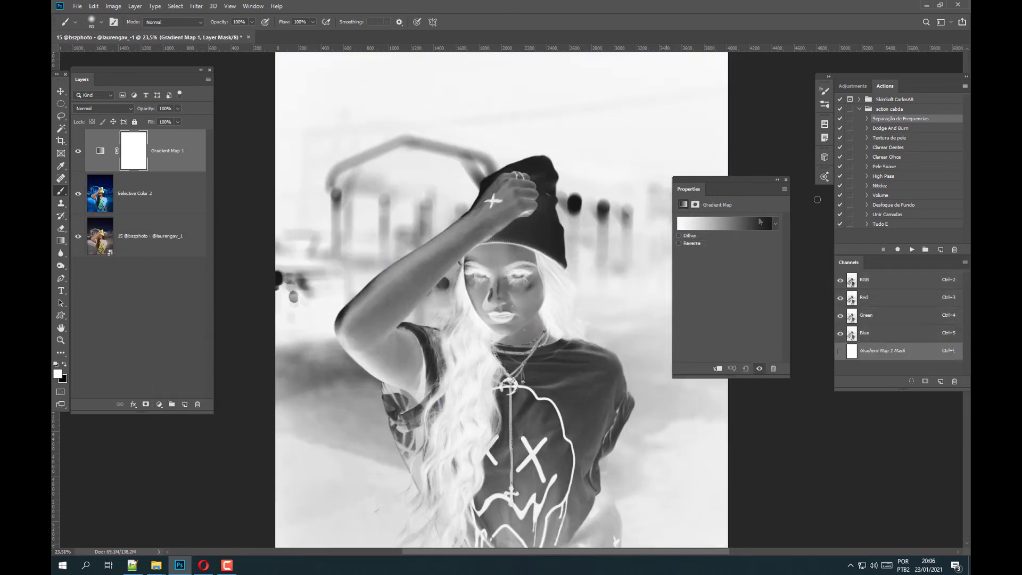
{"action": "left_click", "coordinate": [753, 225]}
{"action": "left_click", "coordinate": [745, 213]}
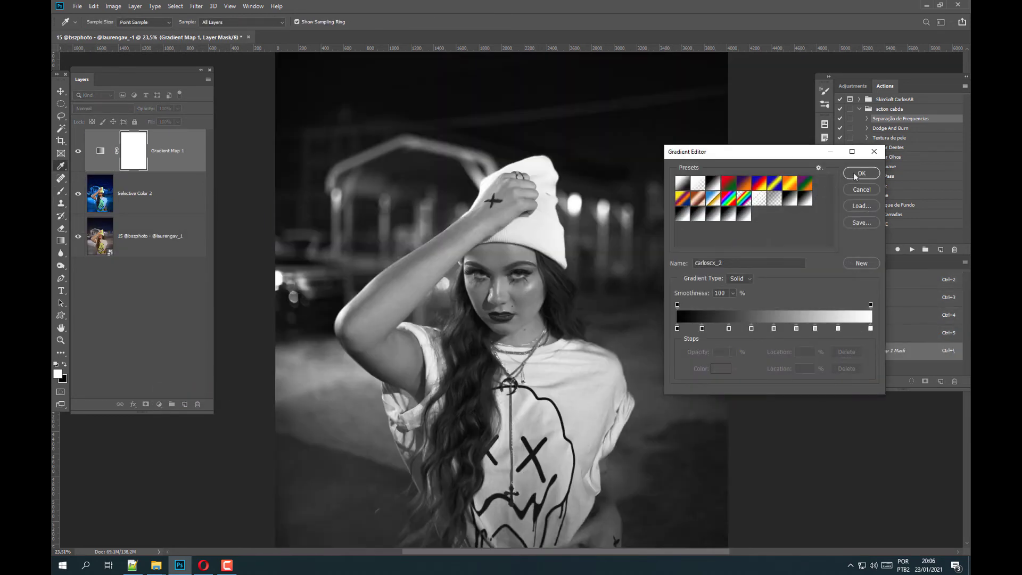
{"action": "left_click", "coordinate": [861, 173]}
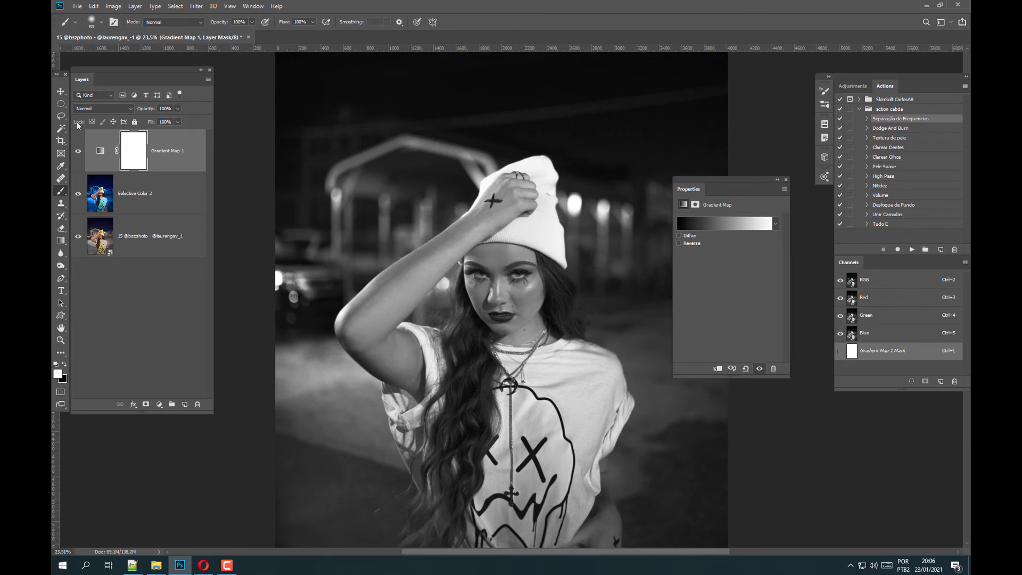
{"action": "scroll", "coordinate": [493, 239], "scroll_direction": "down", "scroll_amount": 3}
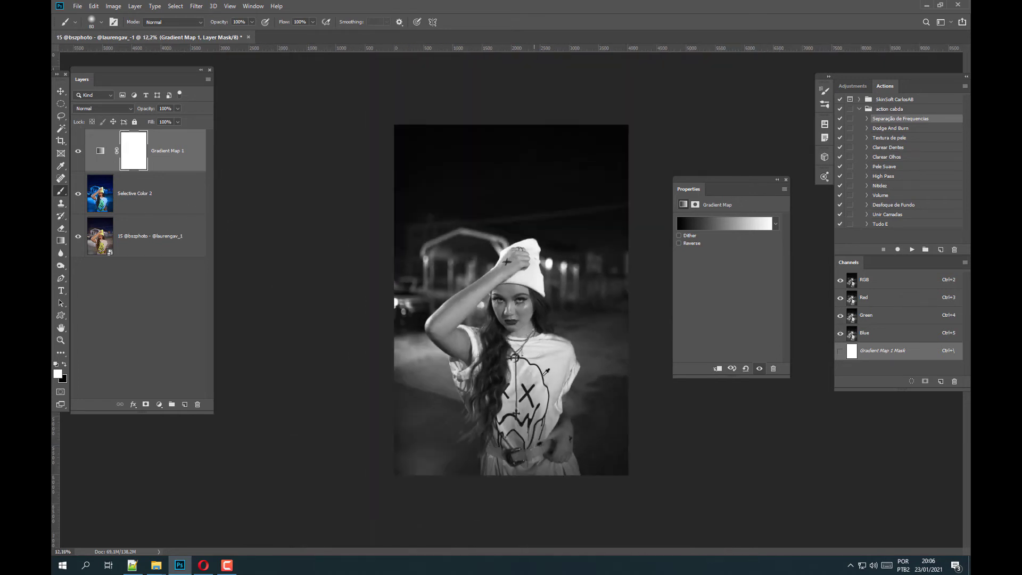
{"action": "scroll", "coordinate": [532, 330], "scroll_direction": "up", "scroll_amount": 2}
{"action": "scroll", "coordinate": [543, 364], "scroll_direction": "down", "scroll_amount": 1}
{"action": "scroll", "coordinate": [544, 365], "scroll_direction": "up", "scroll_amount": 1}
{"action": "scroll", "coordinate": [544, 364], "scroll_direction": "down", "scroll_amount": 2}
{"action": "scroll", "coordinate": [540, 368], "scroll_direction": "up", "scroll_amount": 2}
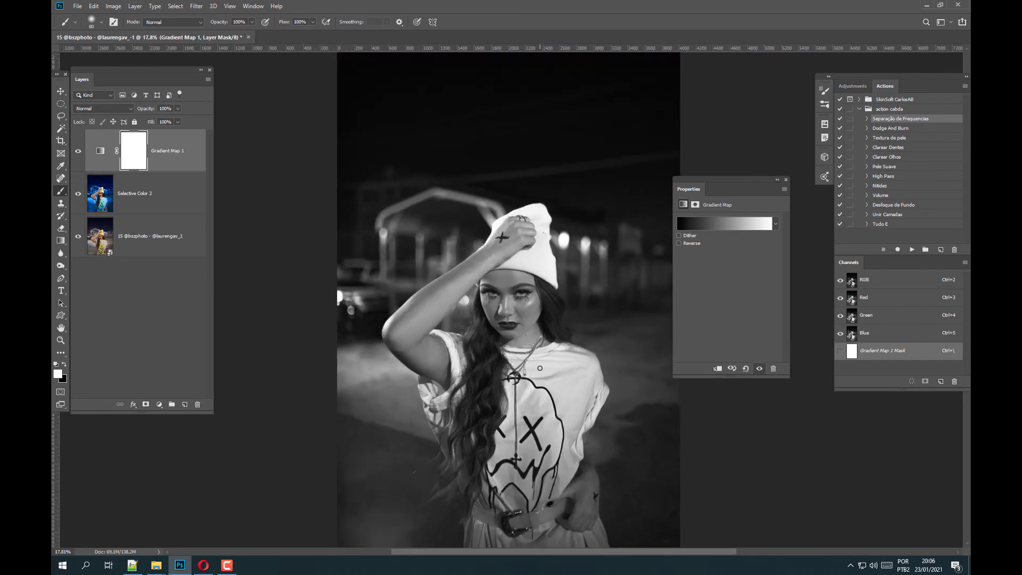
- Set the Gradient Map to Luminosity blending, compare, and select it with Selective Color 2
{"action": "left_click", "coordinate": [101, 109]}
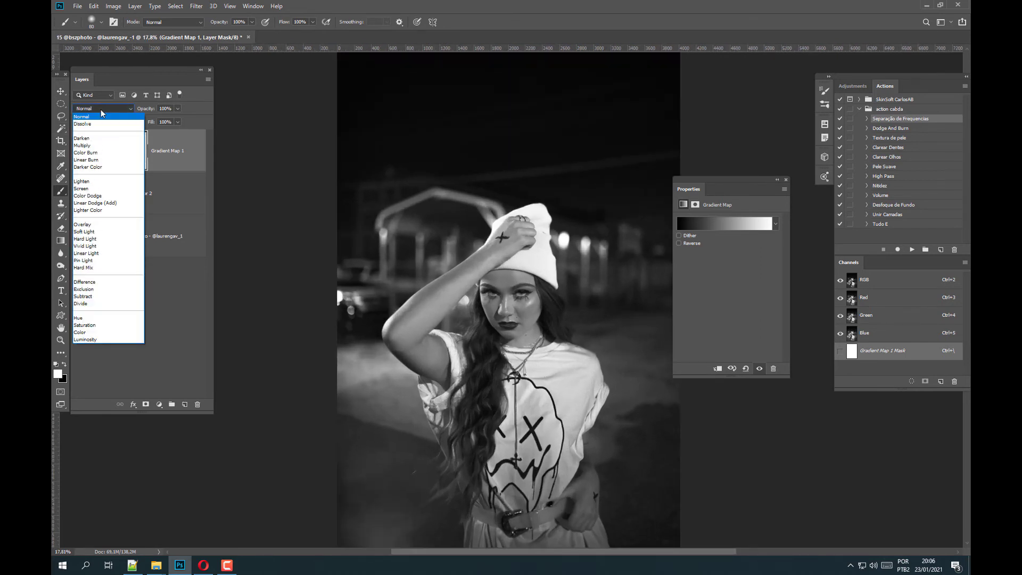
{"action": "left_click", "coordinate": [85, 339]}
{"action": "left_click", "coordinate": [77, 151]}
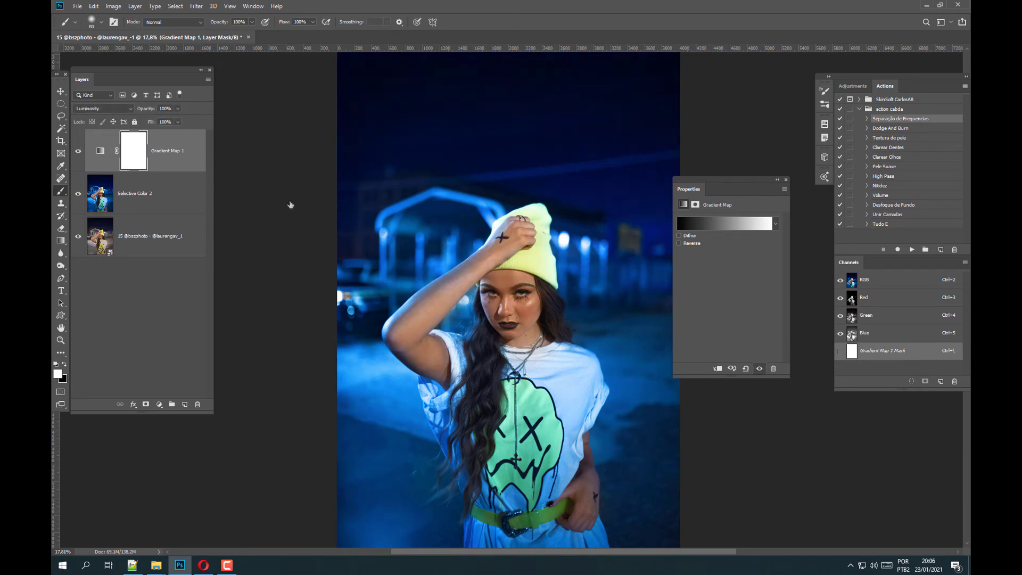
{"action": "scroll", "coordinate": [505, 252], "scroll_direction": "down", "scroll_amount": 3}
{"action": "scroll", "coordinate": [505, 253], "scroll_direction": "up", "scroll_amount": 2}
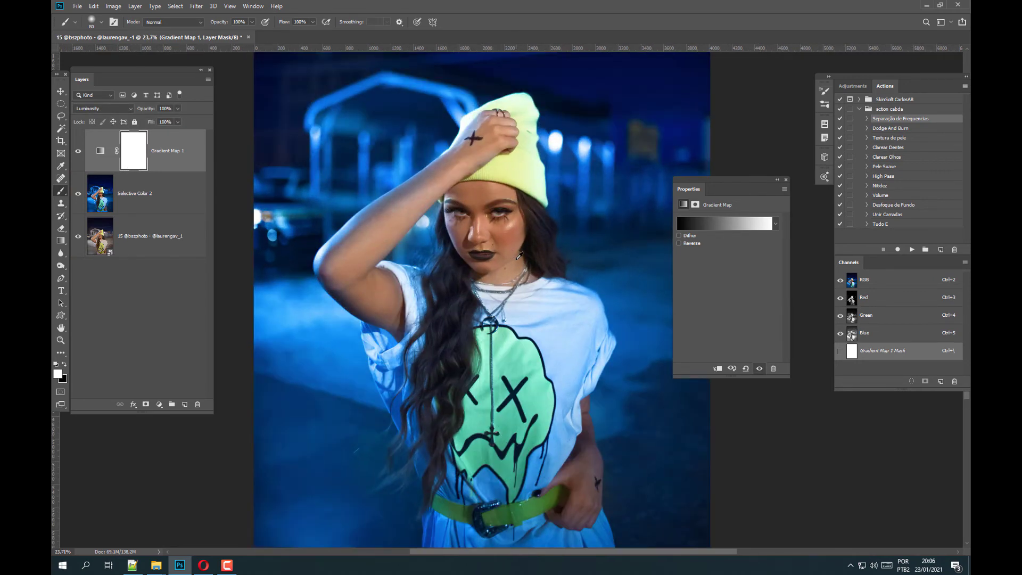
{"action": "scroll", "coordinate": [519, 256], "scroll_direction": "down", "scroll_amount": 1}
{"action": "left_click", "coordinate": [78, 152]}
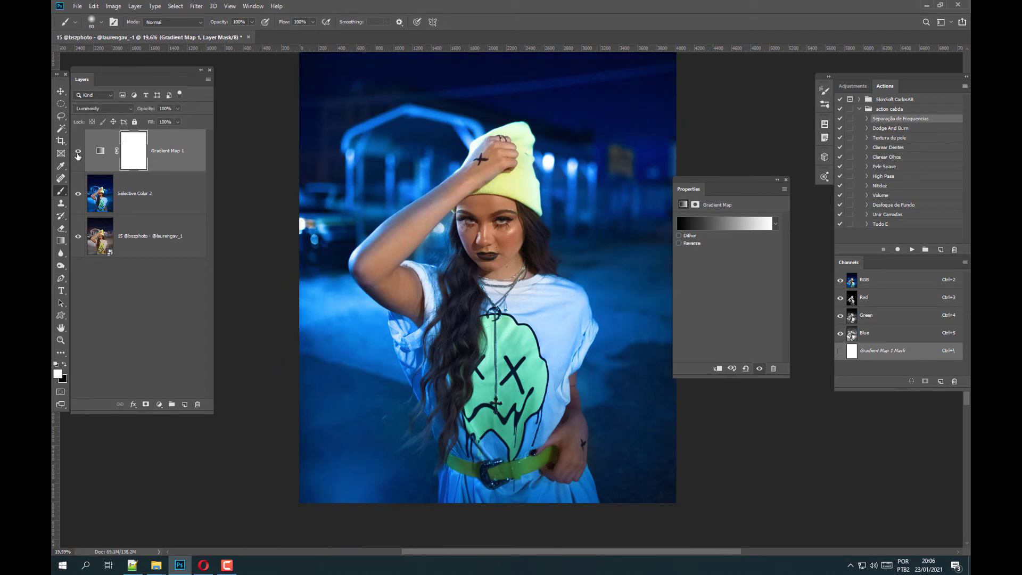
{"action": "left_click", "coordinate": [77, 156]}
{"action": "left_click", "coordinate": [162, 197], "text": "shift"}
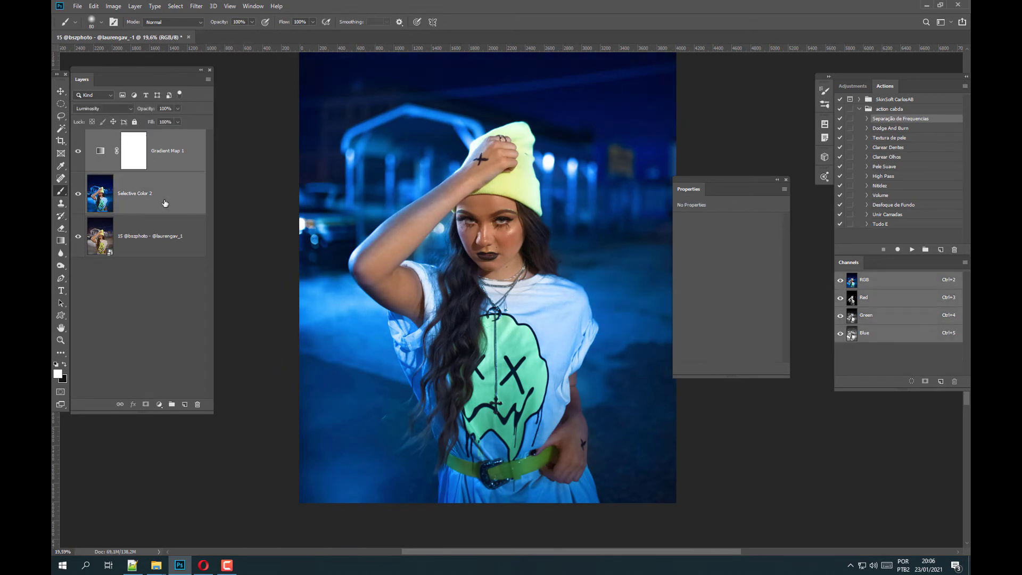
- Merge Gradient Map 1 and Selective Color 2 into a single layer
{"action": "key", "text": "ctrl+e"}
{"action": "scroll", "coordinate": [495, 269], "scroll_direction": "up", "scroll_amount": 3}
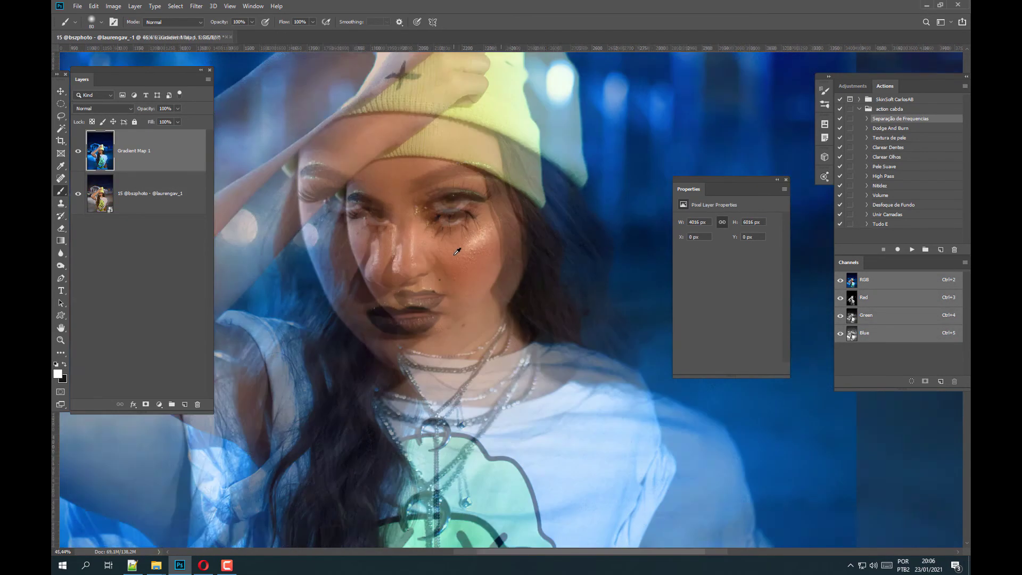
{"action": "scroll", "coordinate": [435, 246], "scroll_direction": "down", "scroll_amount": 2}
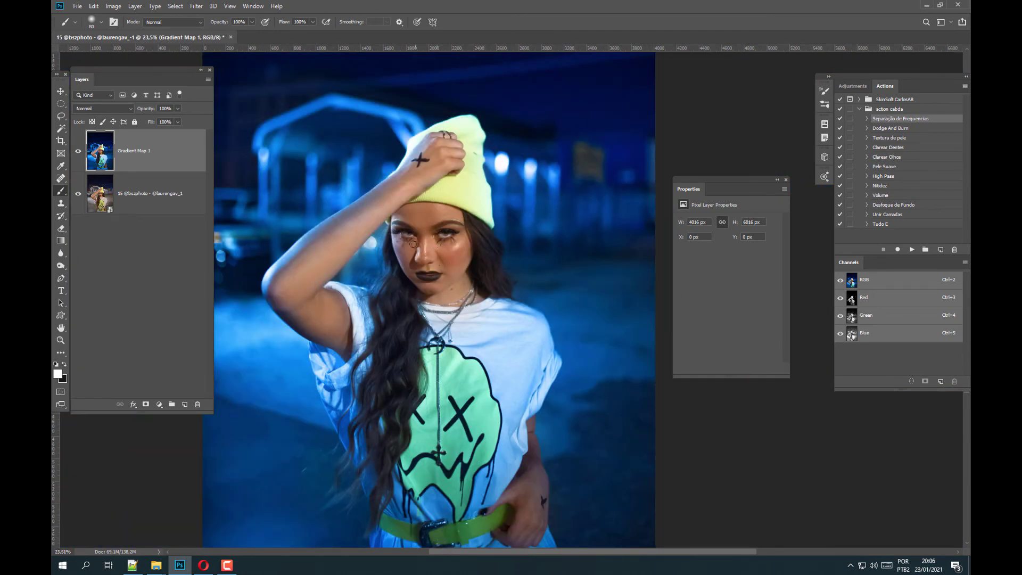
{"action": "scroll", "coordinate": [434, 232], "scroll_direction": "up", "scroll_amount": 3}
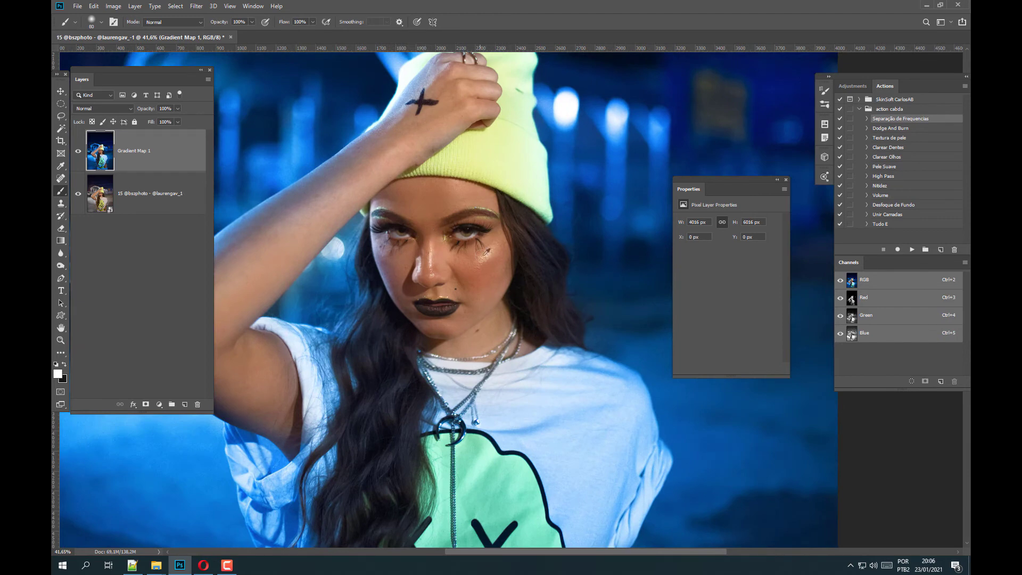
{"action": "scroll", "coordinate": [490, 266], "scroll_direction": "up", "scroll_amount": 2}
{"action": "scroll", "coordinate": [482, 290], "scroll_direction": "down", "scroll_amount": 3}
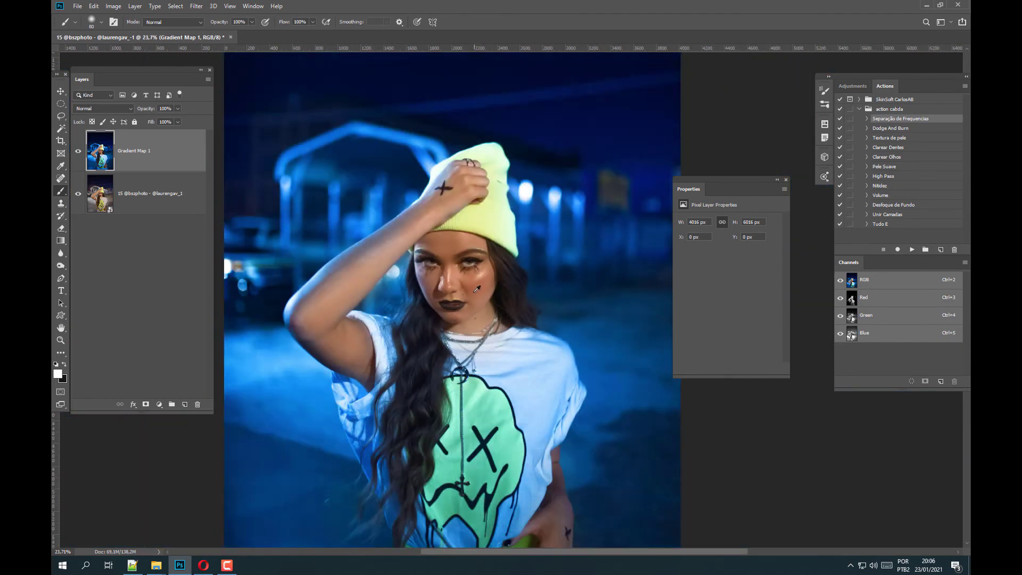
{"action": "scroll", "coordinate": [478, 279], "scroll_direction": "up", "scroll_amount": 2}
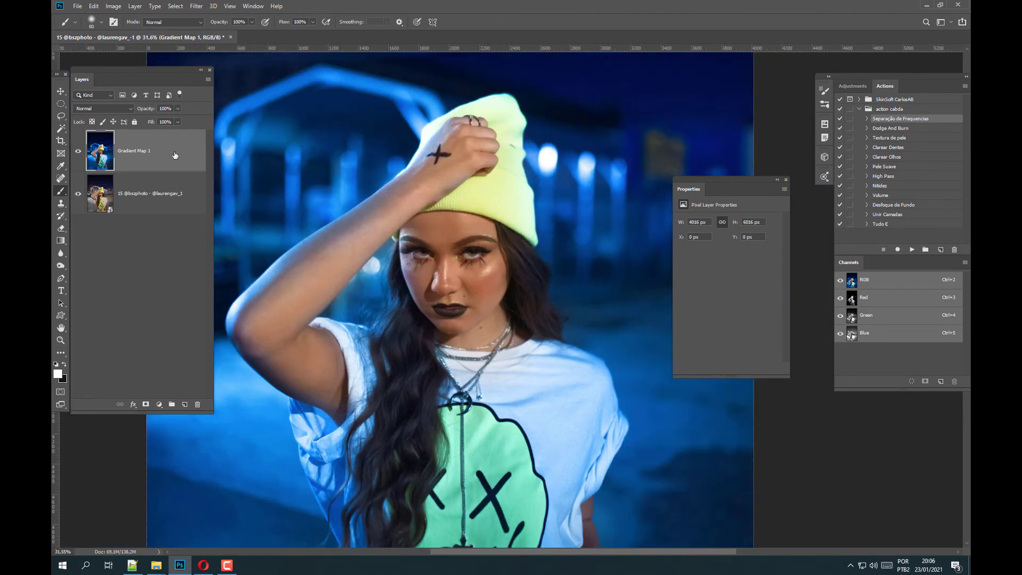
- Duplicate the merged layer twice and rename the copies 'baixa freq' and 'alta freq'
{"action": "key", "text": "ctrl+j"}
{"action": "key", "text": "ctrl+j"}
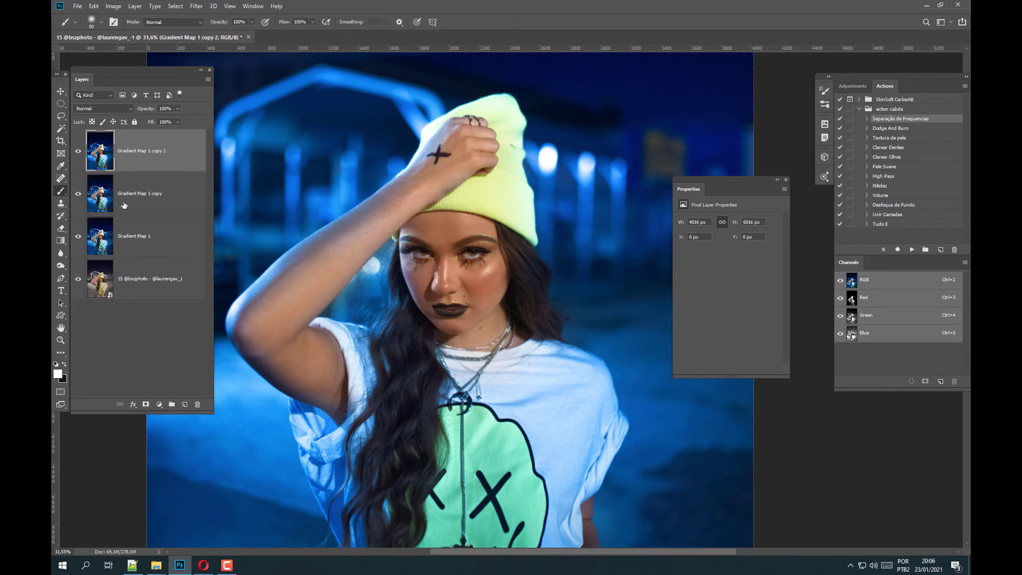
{"action": "double_click", "coordinate": [136, 192]}
{"action": "type", "text": "baixa freq"}
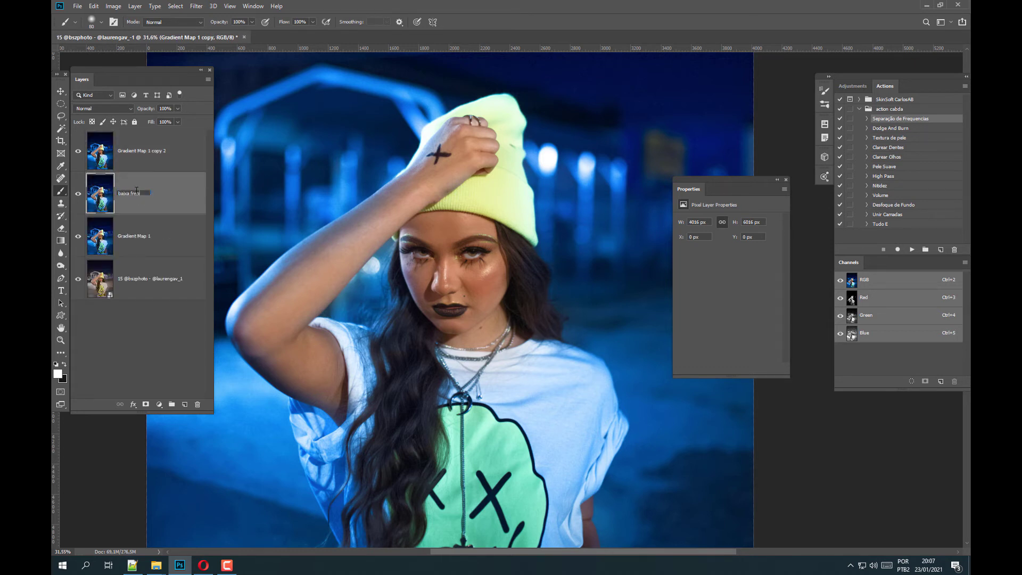
{"action": "type", "text": "freq"}
{"action": "key", "text": "Return"}
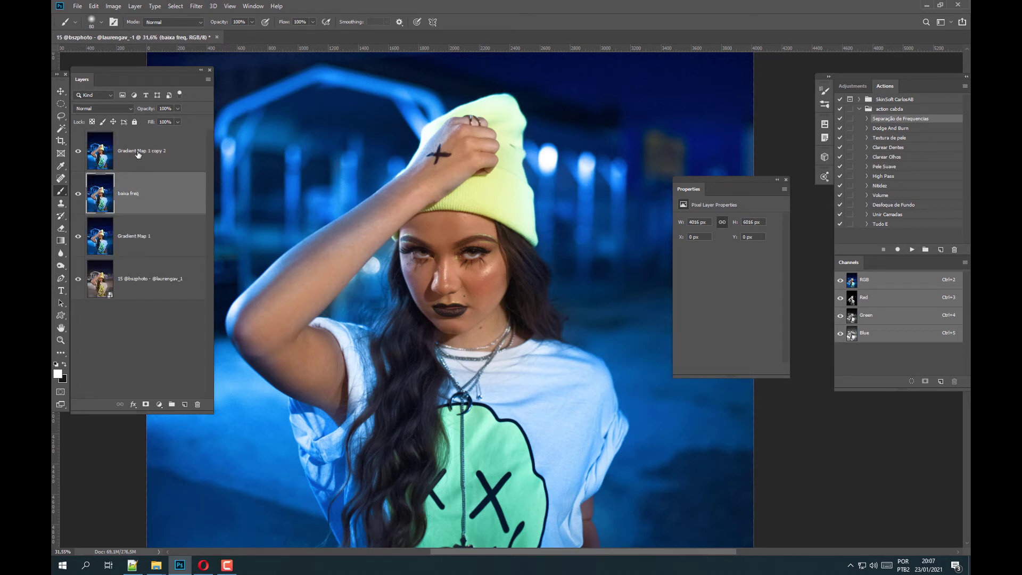
{"action": "double_click", "coordinate": [138, 152]}
{"action": "type", "text": "alta fre"}
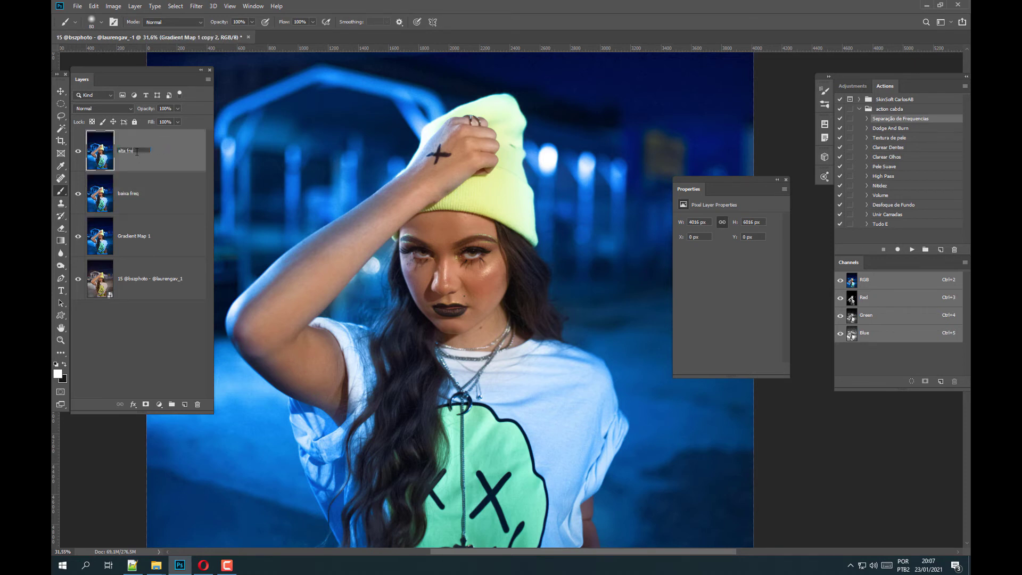
{"action": "type", "text": "q"}
{"action": "key", "text": "Return"}
- Hide alta freq and give the baixa freq layer a 5-pixel Gaussian Blur
{"action": "left_click", "coordinate": [80, 153]}
{"action": "left_click", "coordinate": [156, 199]}
{"action": "left_click", "coordinate": [195, 7]}
{"action": "mouse_move", "coordinate": [201, 114]}
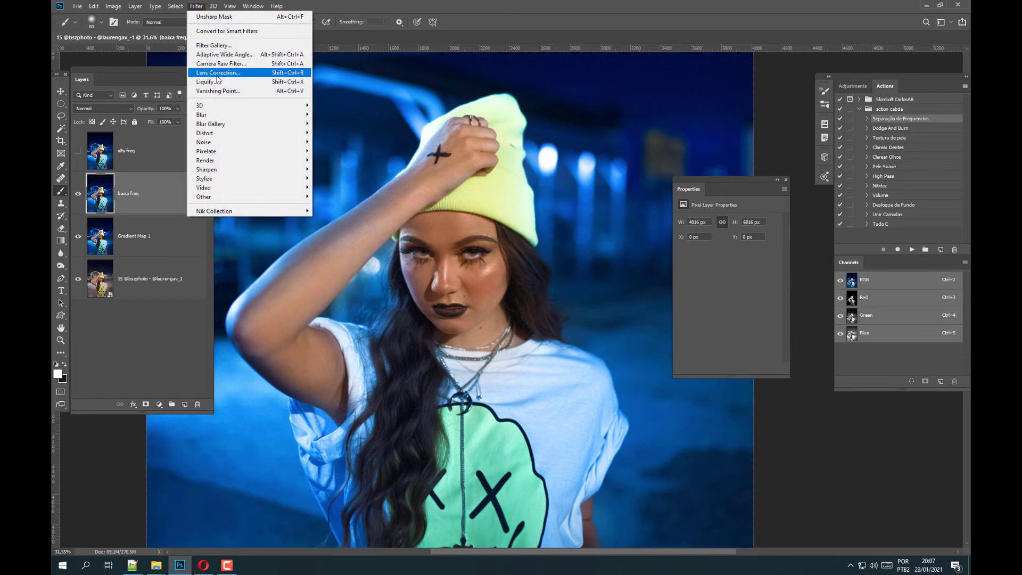
{"action": "left_click", "coordinate": [337, 153]}
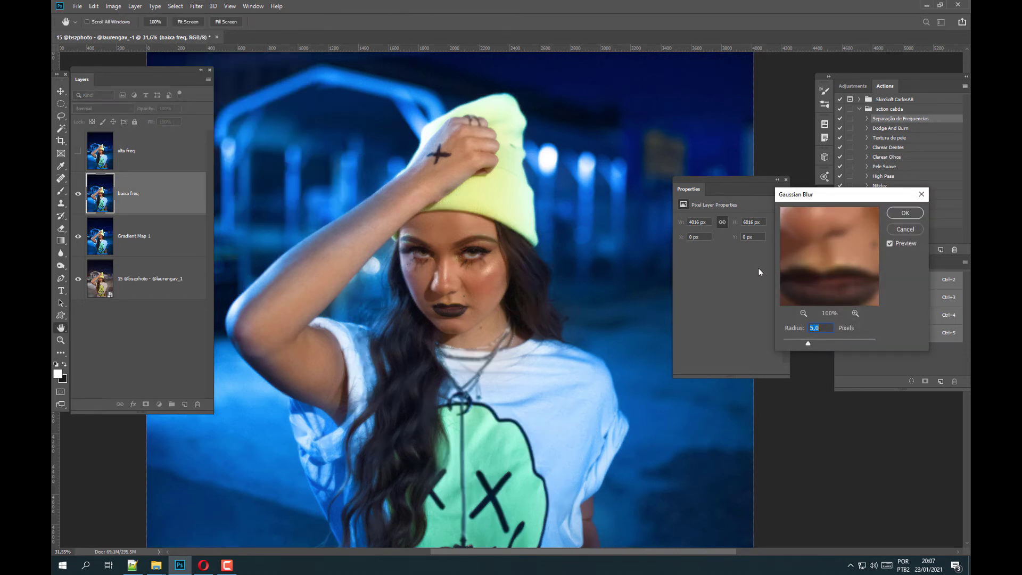
{"action": "type", "text": "7"}
{"action": "type", "text": "5"}
{"action": "left_click", "coordinate": [905, 213]}
- Switch to the Mixer Brush and sample a skin tone from the cheek
{"action": "key", "text": "b"}
{"action": "scroll", "coordinate": [524, 302], "scroll_direction": "up", "scroll_amount": 3}
{"action": "scroll", "coordinate": [523, 301], "scroll_direction": "down", "scroll_amount": 3}
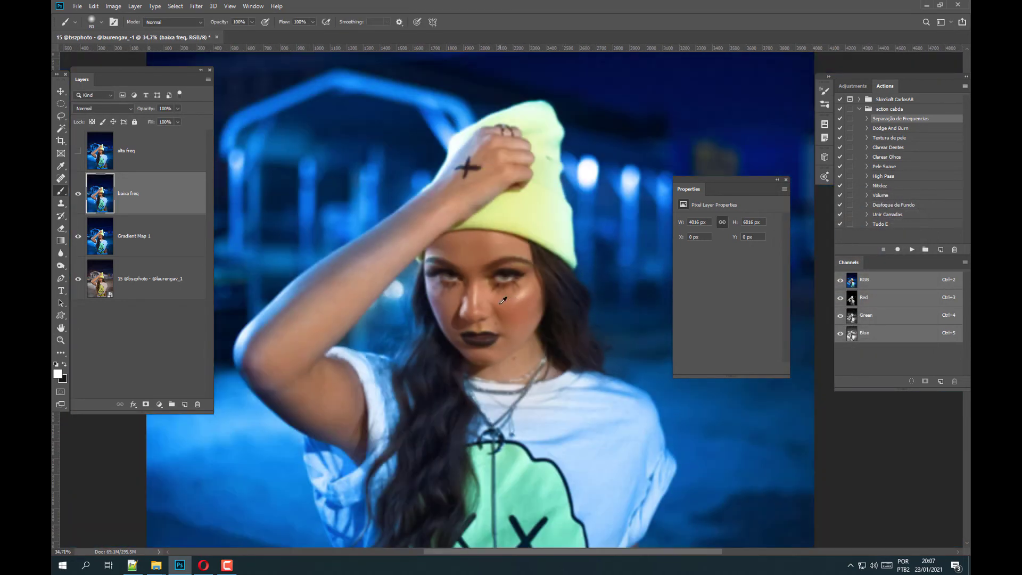
{"action": "left_click", "coordinate": [78, 203]}
{"action": "right_click", "coordinate": [62, 193]}
{"action": "left_click", "coordinate": [91, 218]}
{"action": "scroll", "coordinate": [523, 296], "scroll_direction": "up", "scroll_amount": 2}
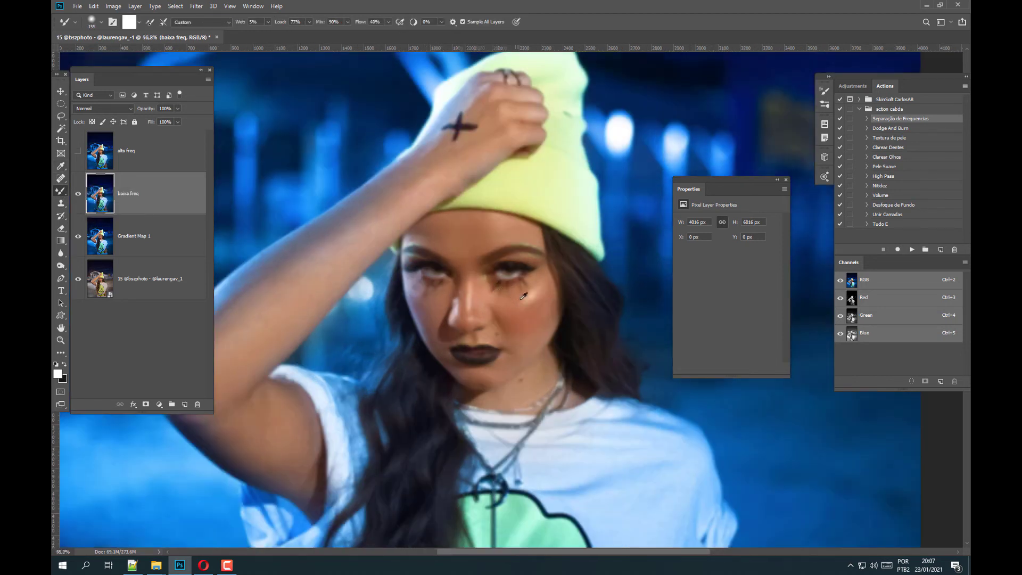
{"action": "scroll", "coordinate": [524, 296], "scroll_direction": "up", "scroll_amount": 3}
{"action": "left_click", "coordinate": [542, 293], "text": "alt"}
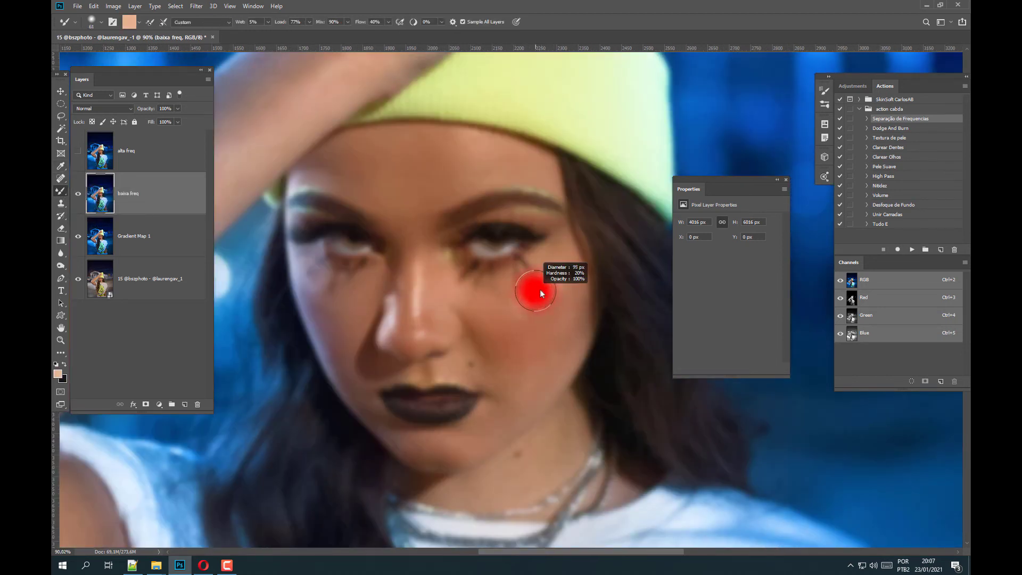
- Blend skin tones across the right cheek, down to the chin and above the upper lip
{"action": "mouse_move", "coordinate": [547, 274]}
{"action": "left_mouse_down"}
{"action": "mouse_move", "coordinate": [513, 309]}
{"action": "mouse_move", "coordinate": [529, 296]}
{"action": "left_mouse_up"}
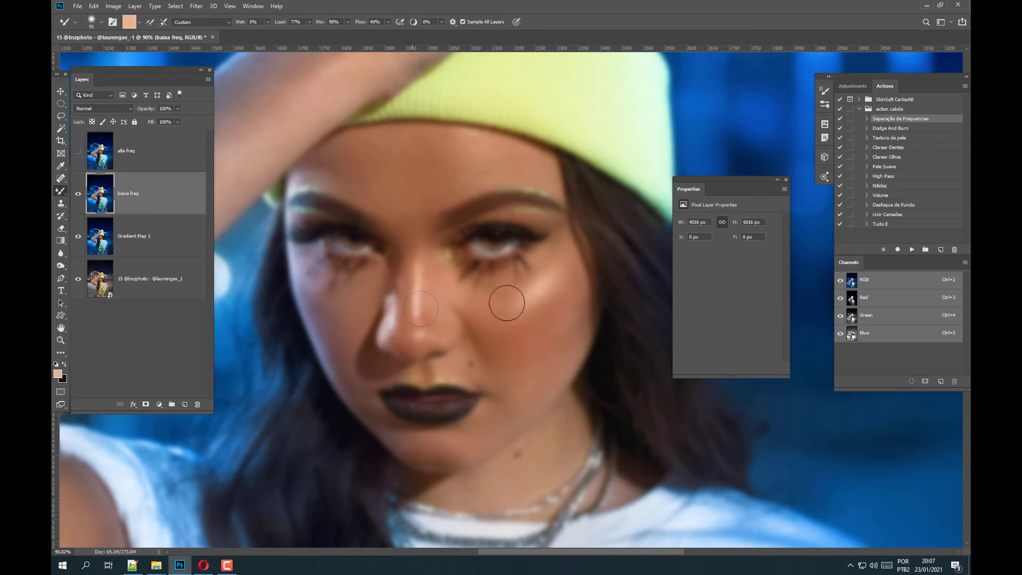
{"action": "left_click", "coordinate": [487, 298], "text": "alt"}
{"action": "mouse_move", "coordinate": [524, 313]}
{"action": "left_mouse_down"}
{"action": "mouse_move", "coordinate": [575, 296]}
{"action": "mouse_move", "coordinate": [543, 340]}
{"action": "mouse_move", "coordinate": [566, 313]}
{"action": "mouse_move", "coordinate": [555, 350]}
{"action": "left_mouse_up"}
{"action": "mouse_move", "coordinate": [518, 388]}
{"action": "left_mouse_down"}
{"action": "mouse_move", "coordinate": [500, 334]}
{"action": "mouse_move", "coordinate": [499, 411]}
{"action": "left_mouse_up"}
{"action": "key", "text": "bracketleft"}
{"action": "key", "text": "bracketleft"}
{"action": "key", "text": "bracketleft"}
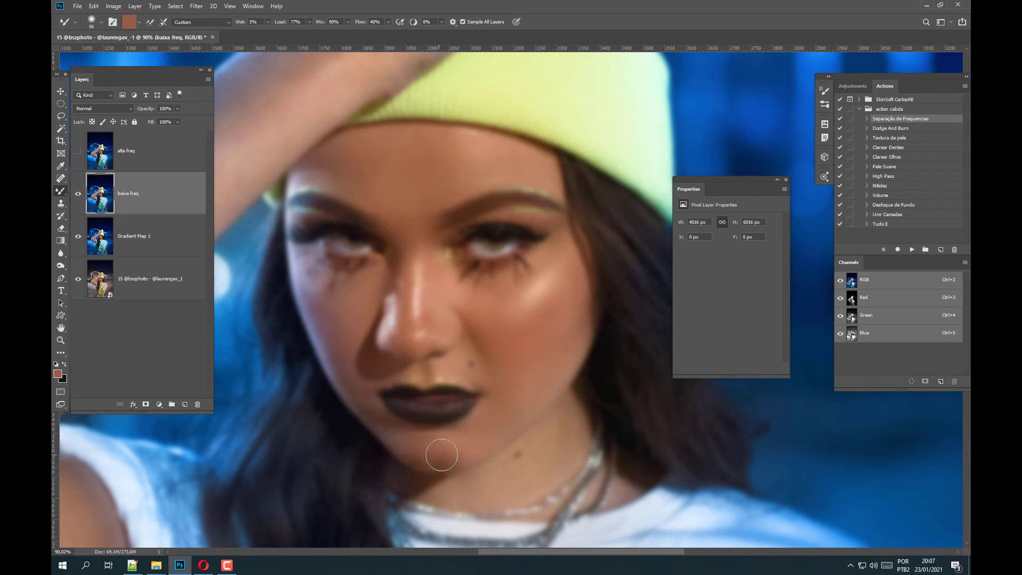
{"action": "left_click", "coordinate": [520, 451], "text": "alt"}
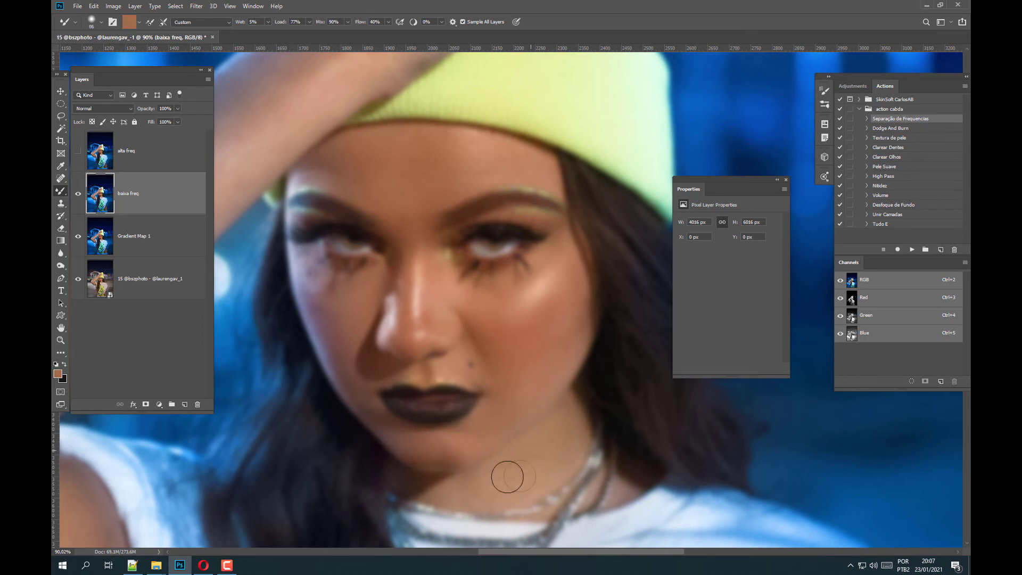
{"action": "left_click", "coordinate": [474, 365]}
- Sample peach, brown and salmon tones to even out the nose bridge and forehead
{"action": "left_click", "coordinate": [420, 281], "text": "alt"}
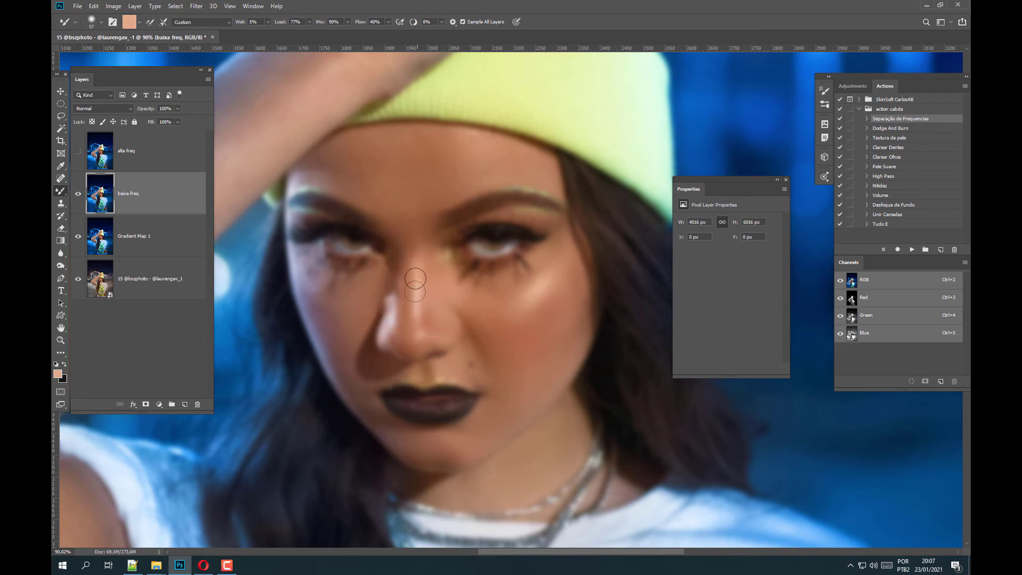
{"action": "left_click", "coordinate": [406, 270], "text": "alt"}
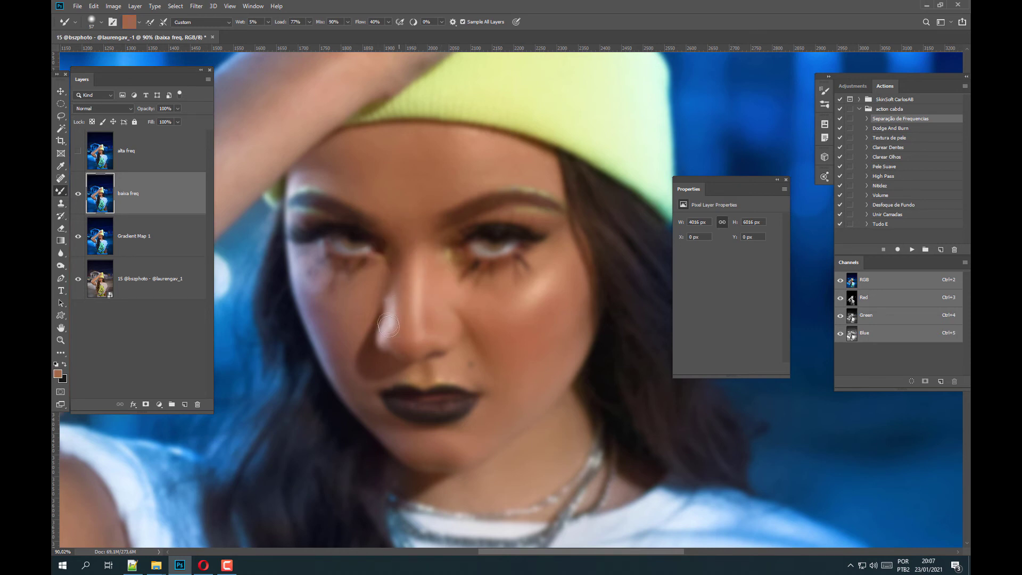
{"action": "left_click", "coordinate": [320, 296], "text": "alt"}
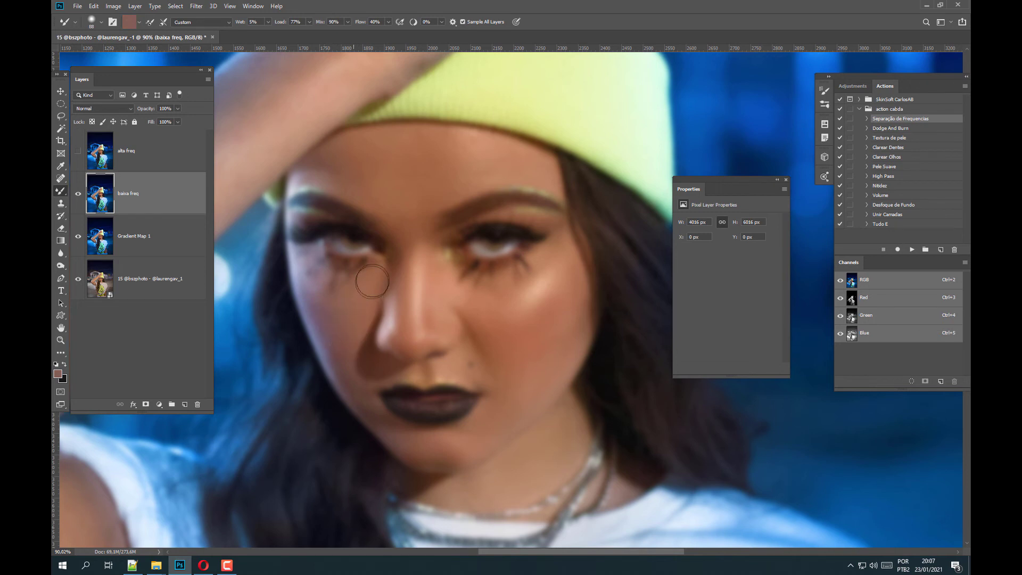
{"action": "left_click", "coordinate": [424, 304], "text": "alt"}
{"action": "left_click", "coordinate": [342, 154], "text": "alt"}
{"action": "left_click", "coordinate": [468, 152], "text": "alt"}
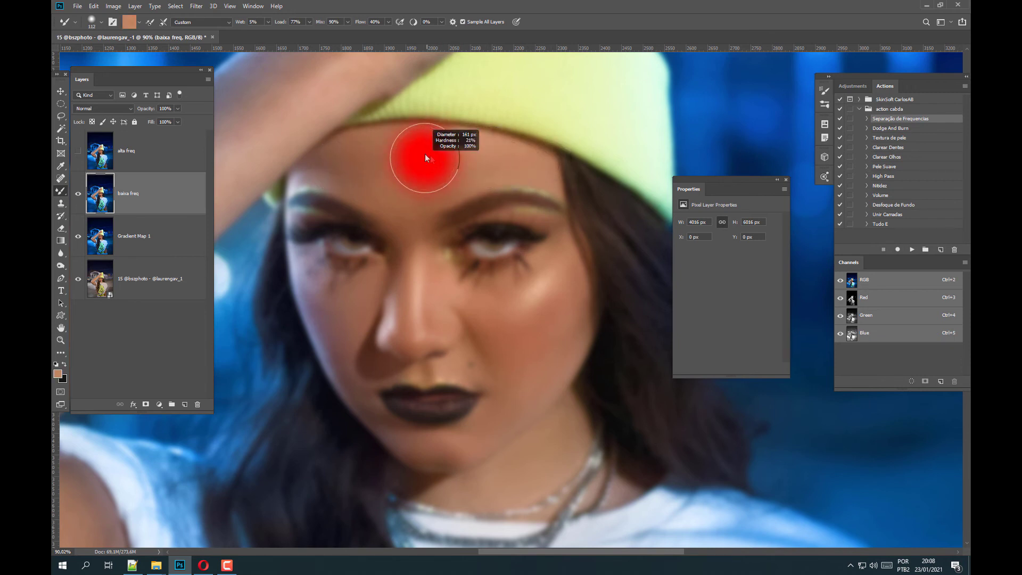
{"action": "scroll", "coordinate": [505, 176], "scroll_direction": "down", "scroll_amount": 3}
{"action": "scroll", "coordinate": [505, 176], "scroll_direction": "down", "scroll_amount": 2}
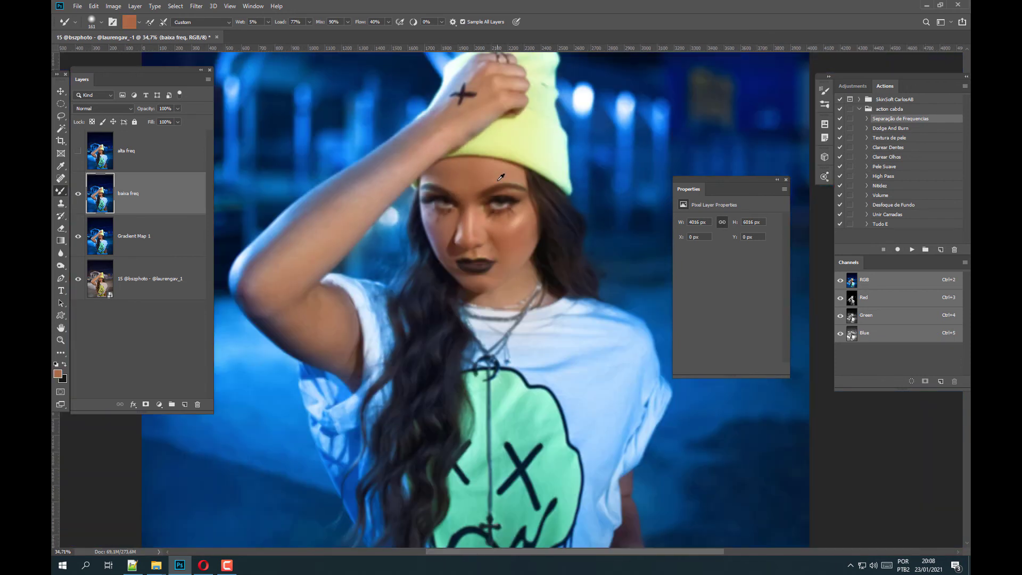
- Smooth the skin tones along the forearm, wrist and upper arm with sampled colours
{"action": "scroll", "coordinate": [480, 172], "scroll_direction": "up", "scroll_amount": 1}
{"action": "scroll", "coordinate": [476, 171], "scroll_direction": "up", "scroll_amount": 2}
{"action": "scroll", "coordinate": [476, 171], "scroll_direction": "down", "scroll_amount": 2}
{"action": "scroll", "coordinate": [525, 270], "scroll_direction": "up", "scroll_amount": 2}
{"action": "scroll", "coordinate": [525, 269], "scroll_direction": "down", "scroll_amount": 2}
{"action": "left_click", "coordinate": [439, 308], "text": "alt"}
{"action": "mouse_move", "coordinate": [391, 361]}
{"action": "left_mouse_down"}
{"action": "mouse_move", "coordinate": [342, 407]}
{"action": "mouse_move", "coordinate": [406, 327]}
{"action": "mouse_move", "coordinate": [345, 388]}
{"action": "left_mouse_up"}
{"action": "left_click_drag", "start_coordinate": [544, 237], "coordinate": [587, 199]}
{"action": "left_click", "coordinate": [641, 160], "text": "alt"}
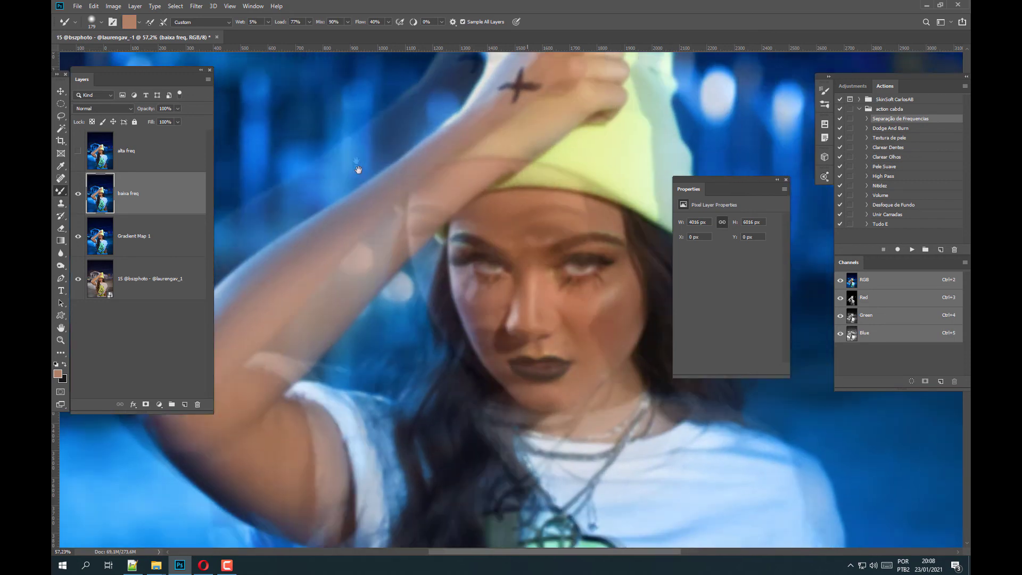
{"action": "scroll", "coordinate": [533, 240], "scroll_direction": "down", "scroll_amount": 5}
{"action": "left_click", "coordinate": [353, 274], "text": "alt"}
{"action": "mouse_move", "coordinate": [343, 240]}
{"action": "left_mouse_down"}
{"action": "mouse_move", "coordinate": [401, 351]}
{"action": "mouse_move", "coordinate": [272, 220]}
{"action": "left_mouse_up"}
- Blend a darker tone near the hand, then make alta freq visible and active
{"action": "scroll", "coordinate": [416, 285], "scroll_direction": "down", "scroll_amount": 5}
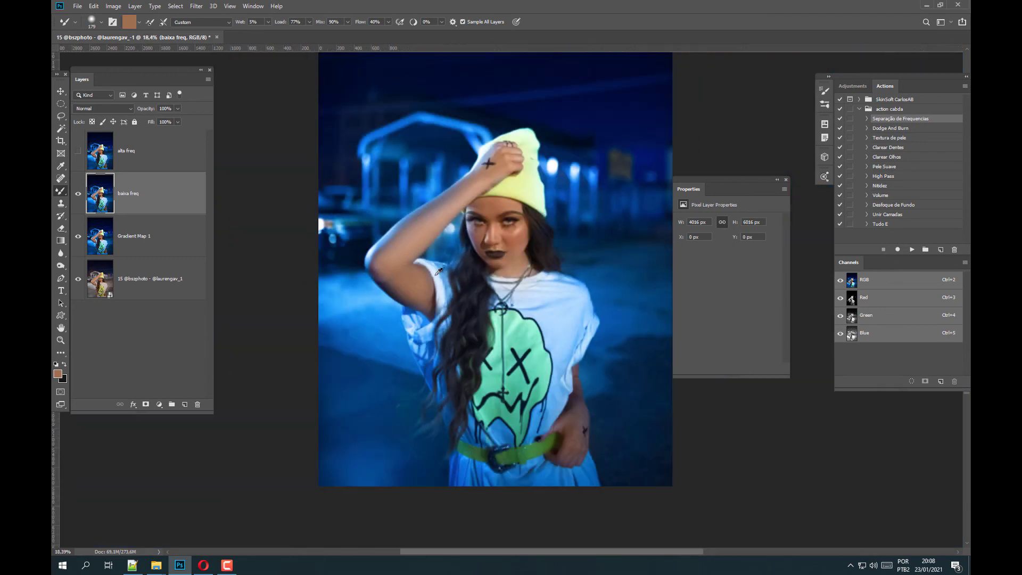
{"action": "scroll", "coordinate": [612, 463], "scroll_direction": "up", "scroll_amount": 3}
{"action": "scroll", "coordinate": [616, 468], "scroll_direction": "up", "scroll_amount": 3}
{"action": "left_click", "coordinate": [597, 445], "text": "alt"}
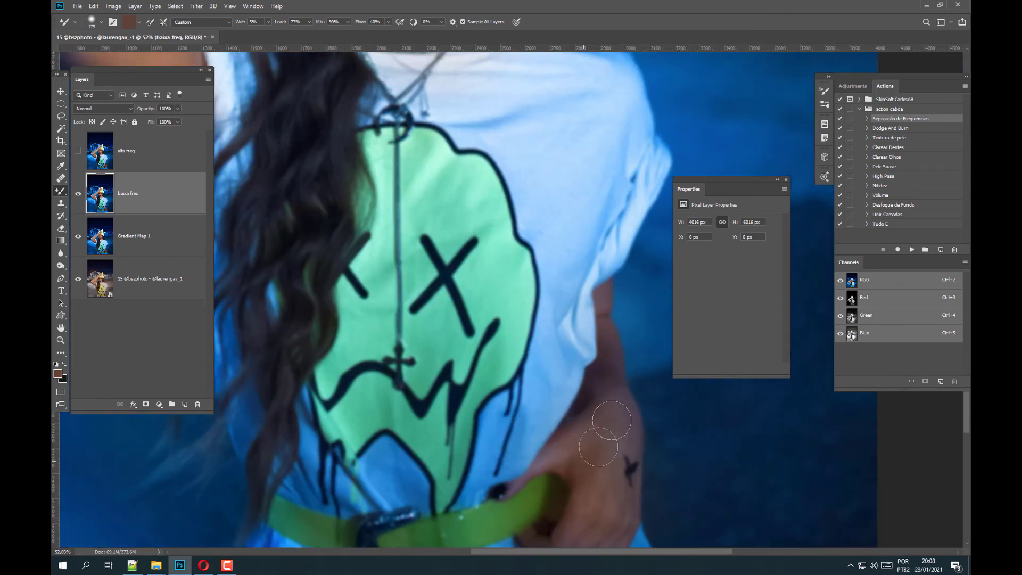
{"action": "scroll", "coordinate": [599, 423], "scroll_direction": "down", "scroll_amount": 5}
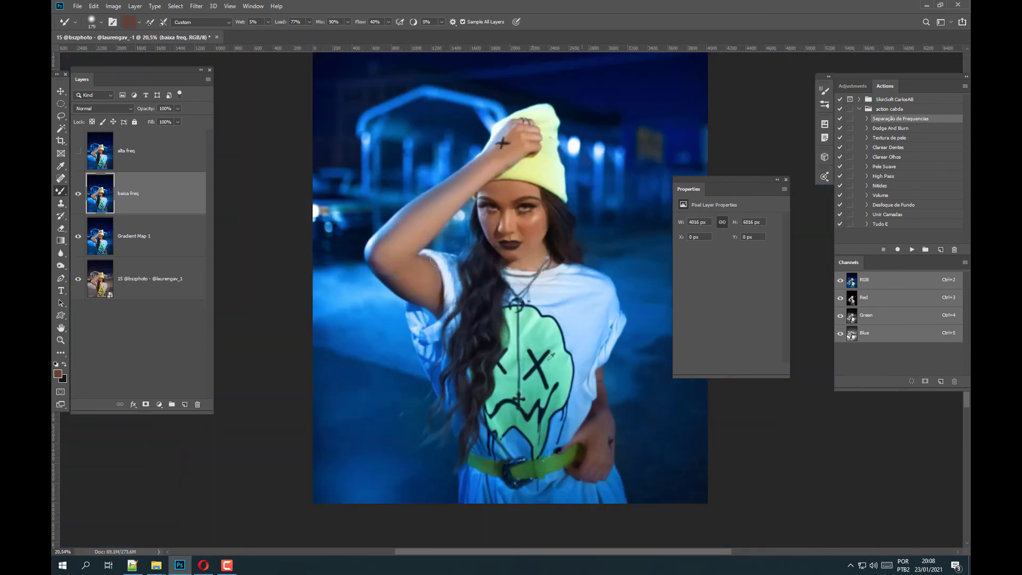
{"action": "left_click", "coordinate": [79, 152]}
{"action": "left_click", "coordinate": [139, 153]}
{"action": "scroll", "coordinate": [432, 226], "scroll_direction": "up", "scroll_amount": 2}
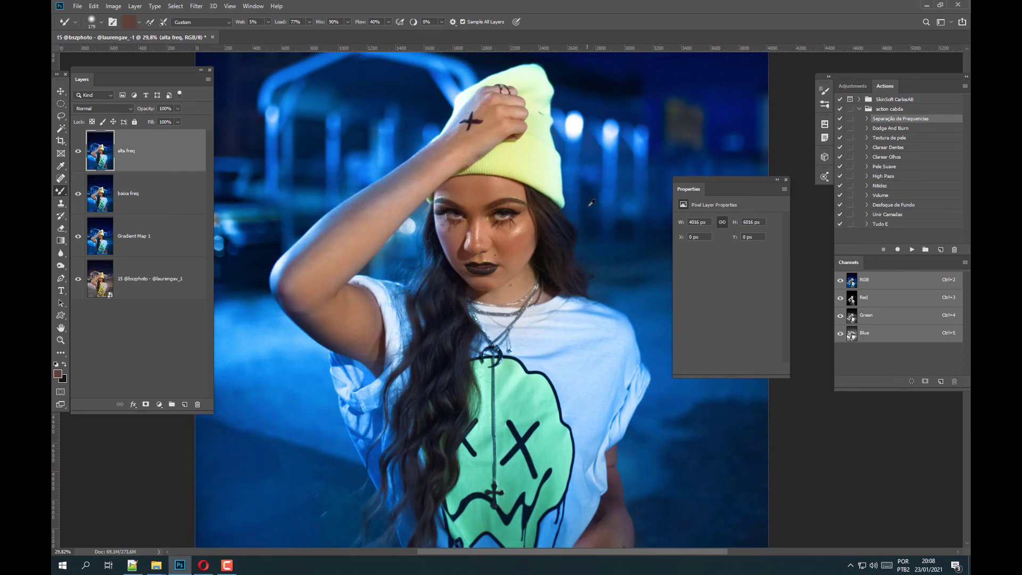
- Apply Image onto alta freq from baixa freq using Subtract, Scale 2, Offset 128
{"action": "scroll", "coordinate": [431, 227], "scroll_direction": "up", "scroll_amount": 1}
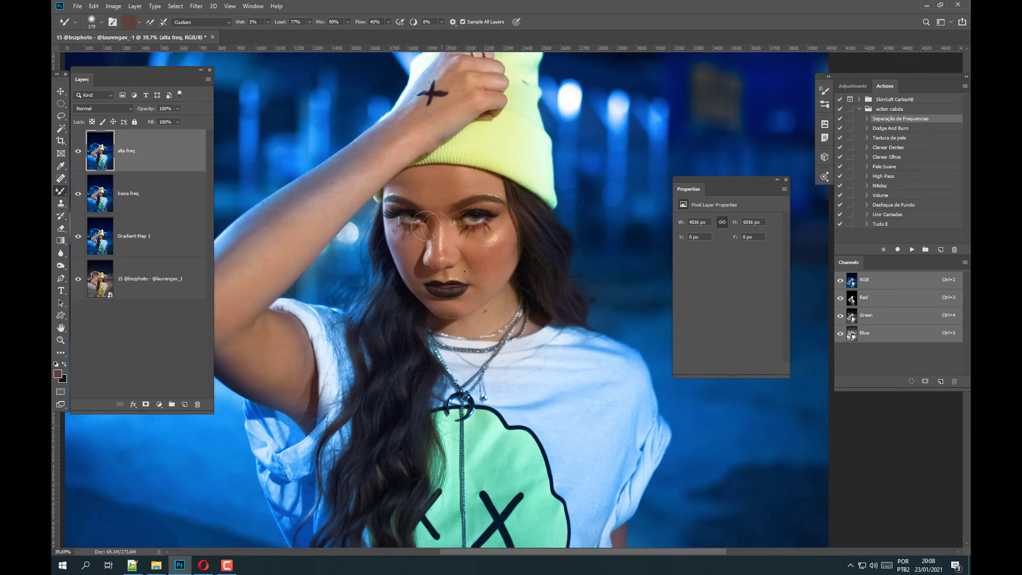
{"action": "left_click", "coordinate": [113, 6]}
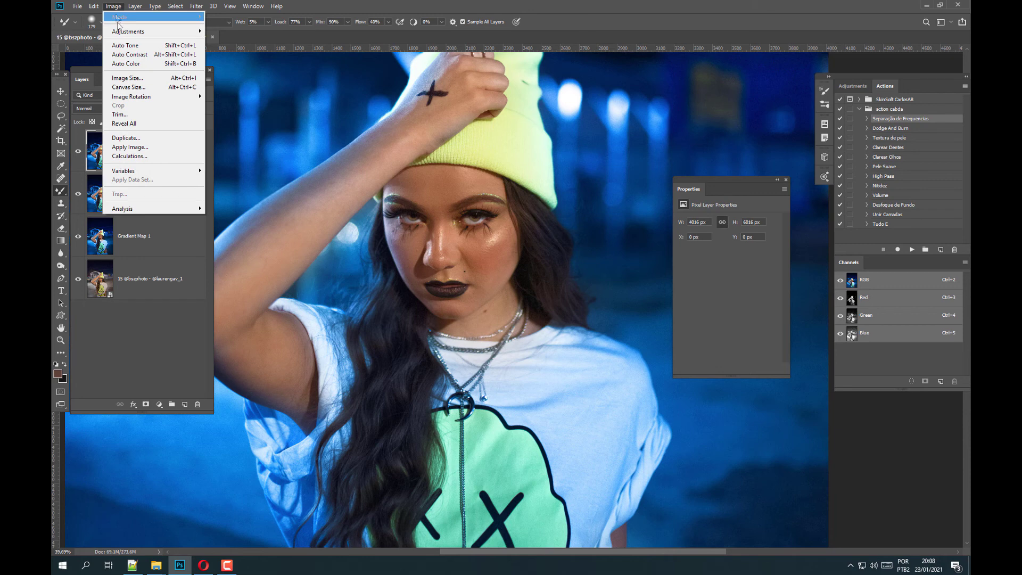
{"action": "left_click", "coordinate": [128, 141]}
{"action": "left_click", "coordinate": [719, 194]}
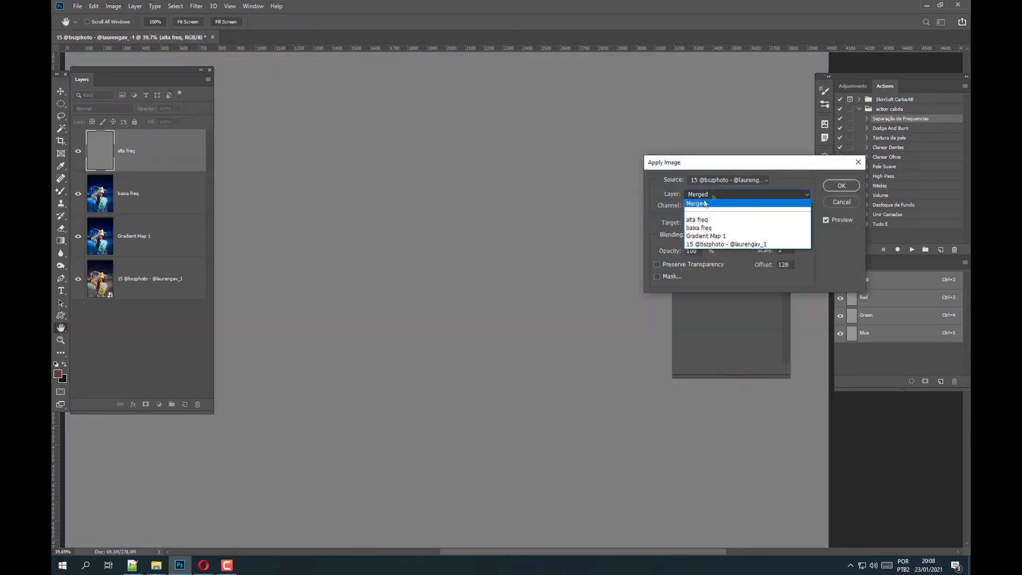
{"action": "left_click", "coordinate": [693, 226]}
{"action": "left_click", "coordinate": [711, 209]}
{"action": "left_click", "coordinate": [709, 236]}
{"action": "left_click", "coordinate": [713, 393]}
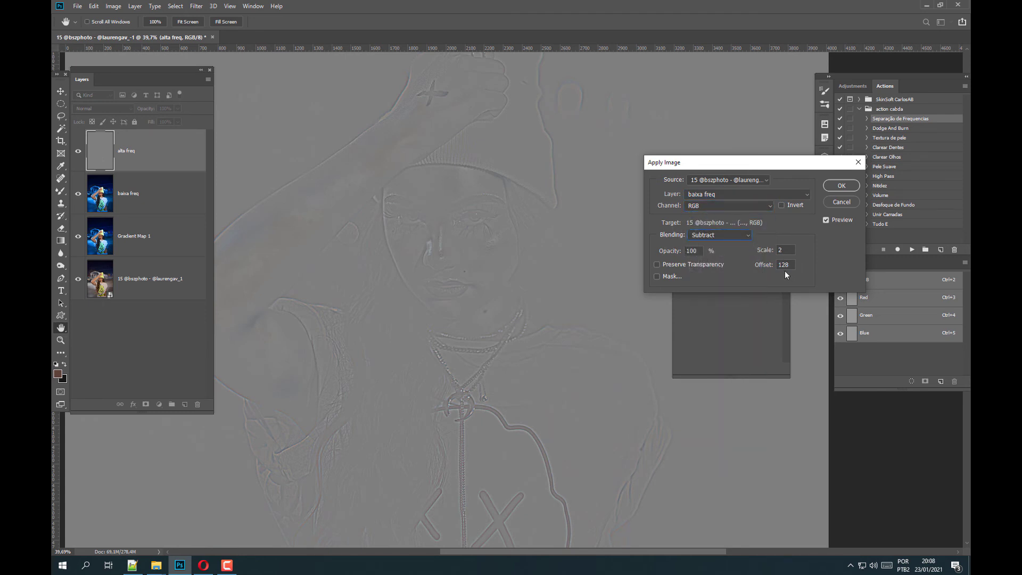
{"action": "left_click", "coordinate": [841, 186]}
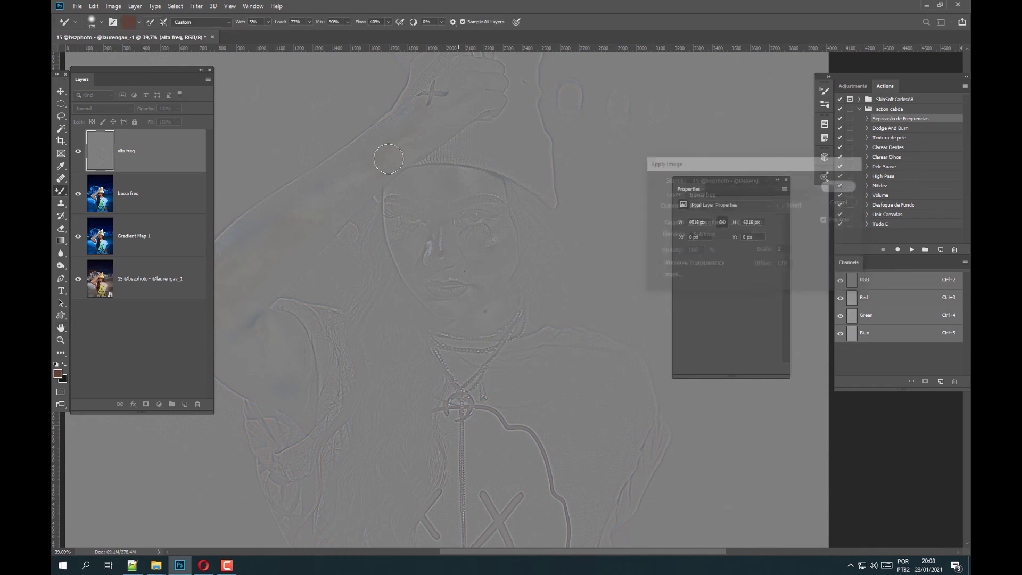
- Set the alta freq layer's blend mode to Linear Light
{"action": "left_click", "coordinate": [96, 111]}
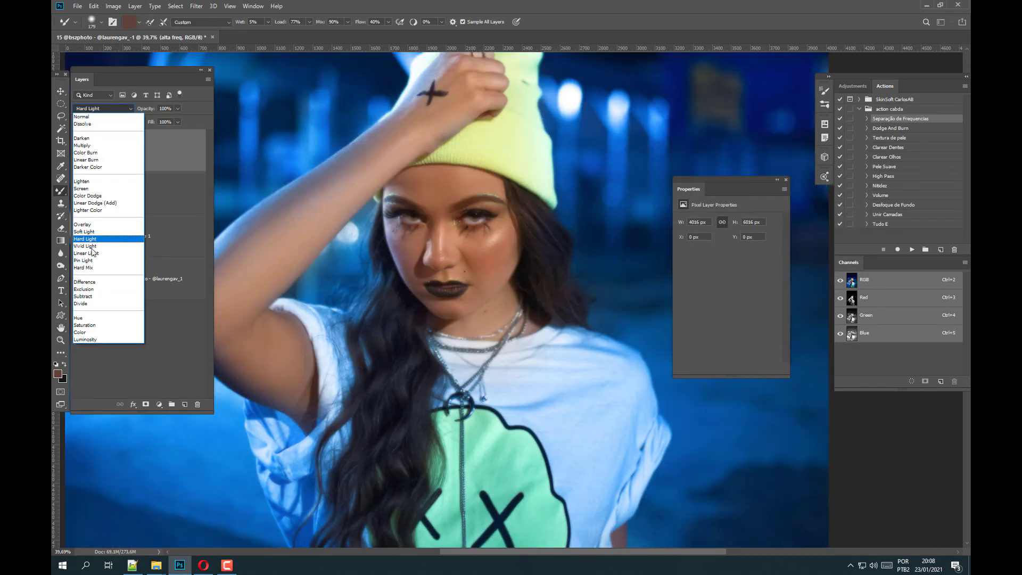
{"action": "left_click", "coordinate": [94, 253]}
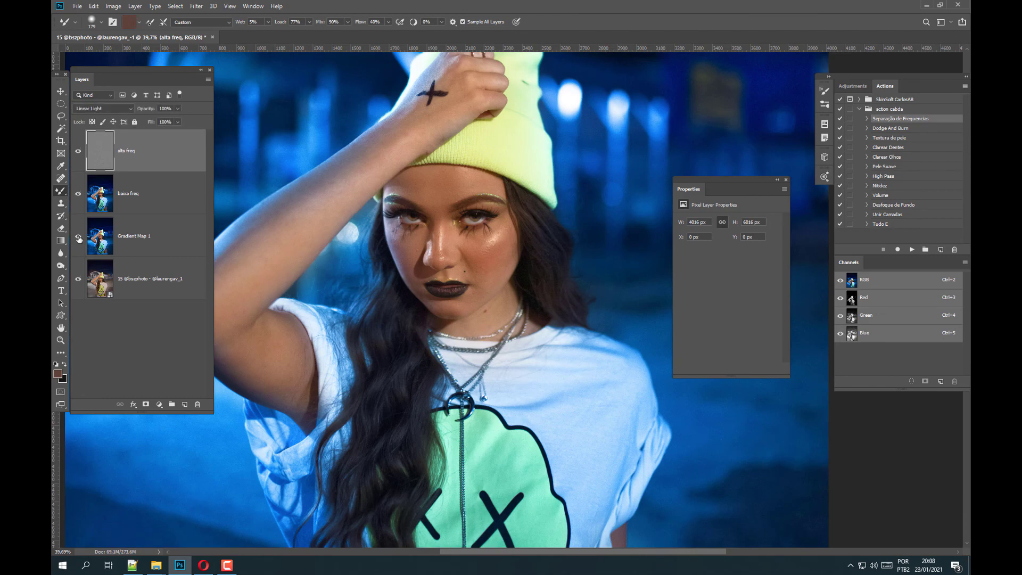
{"action": "scroll", "coordinate": [460, 198], "scroll_direction": "up", "scroll_amount": 2}
- Zoom into the face and clone clean cheek skin over the cheek blemishes
{"action": "scroll", "coordinate": [479, 218], "scroll_direction": "down", "scroll_amount": 2}
{"action": "scroll", "coordinate": [490, 229], "scroll_direction": "down", "scroll_amount": 2}
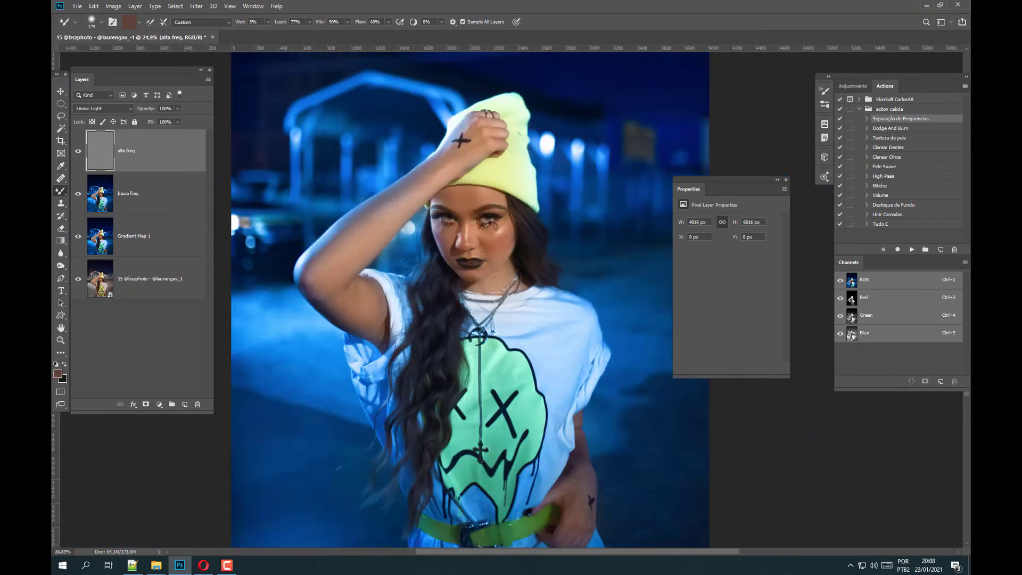
{"action": "scroll", "coordinate": [504, 240], "scroll_direction": "up", "scroll_amount": 3}
{"action": "scroll", "coordinate": [503, 239], "scroll_direction": "up", "scroll_amount": 2}
{"action": "scroll", "coordinate": [483, 209], "scroll_direction": "up", "scroll_amount": 2}
{"action": "left_click_drag", "start_coordinate": [490, 220], "coordinate": [466, 234]}
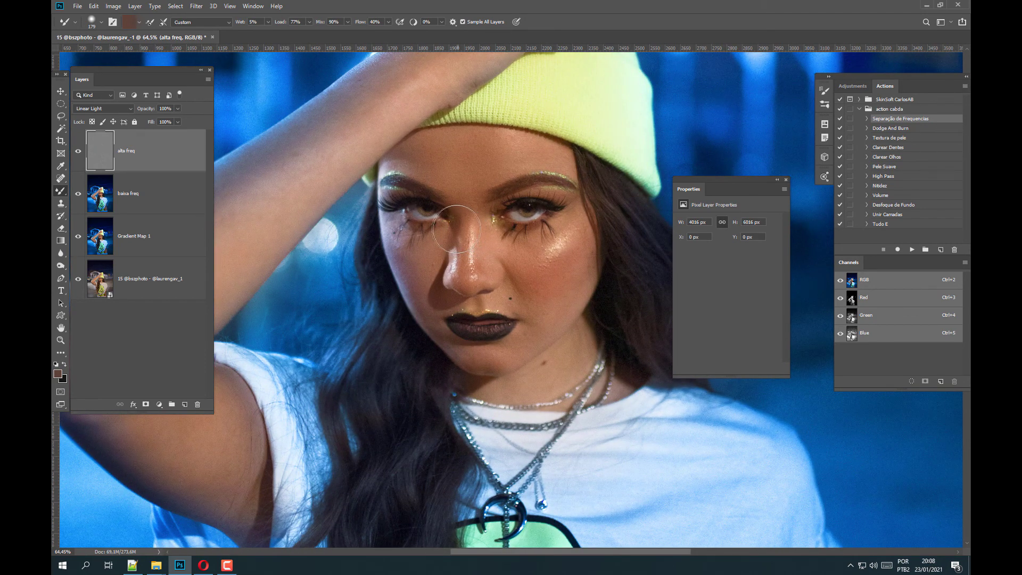
{"action": "left_click", "coordinate": [62, 205]}
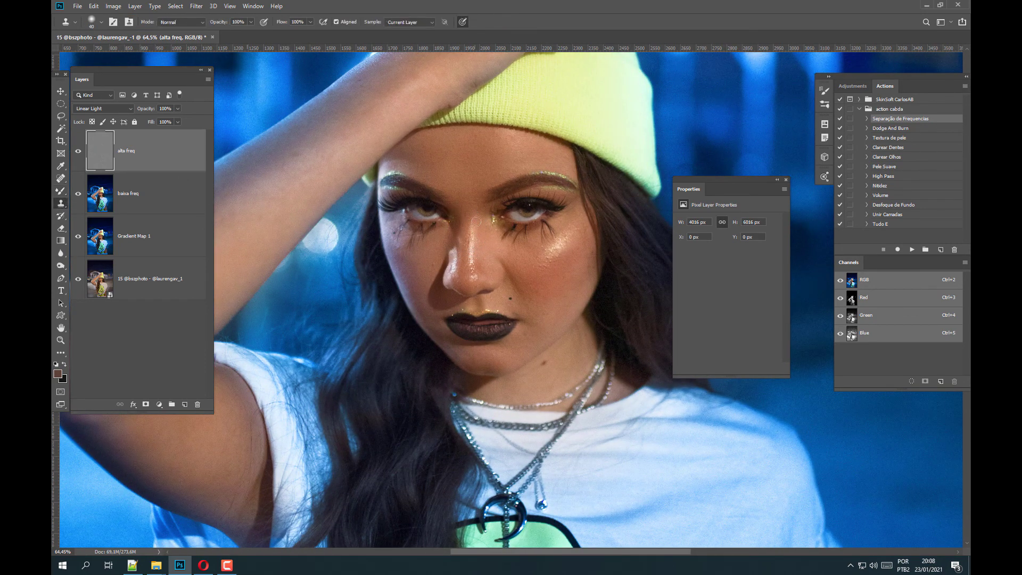
{"action": "scroll", "coordinate": [554, 213], "scroll_direction": "up", "scroll_amount": 3, "text": "alt"}
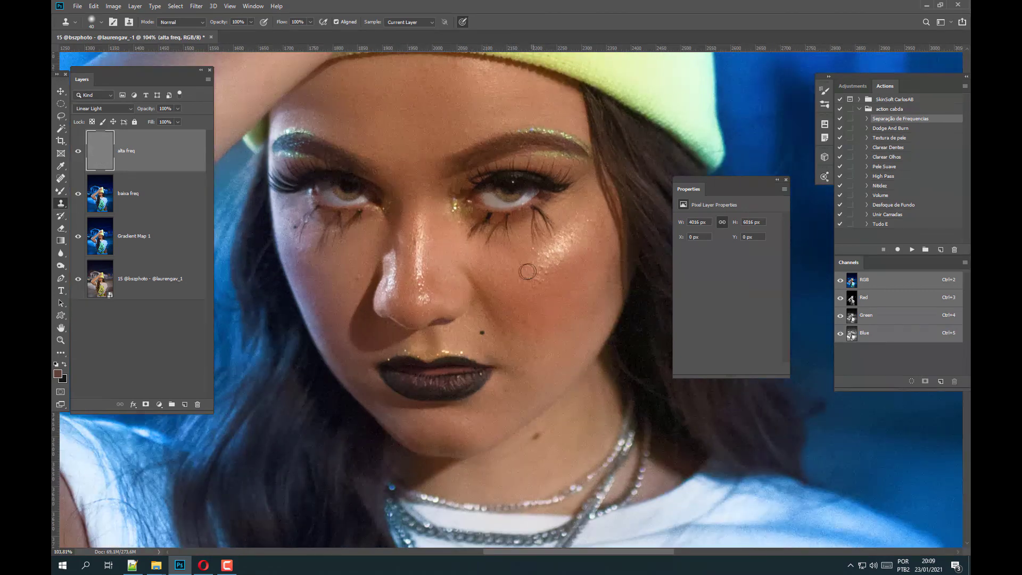
{"action": "left_click", "coordinate": [532, 277], "text": "alt"}
{"action": "left_click_drag", "start_coordinate": [545, 284], "coordinate": [549, 276]}
- Enlarge the Clone Stamp brush and clone smooth skin along the raised arm
{"action": "scroll", "coordinate": [461, 132], "scroll_direction": "down", "scroll_amount": 5}
{"action": "scroll", "coordinate": [494, 276], "scroll_direction": "up", "scroll_amount": 6}
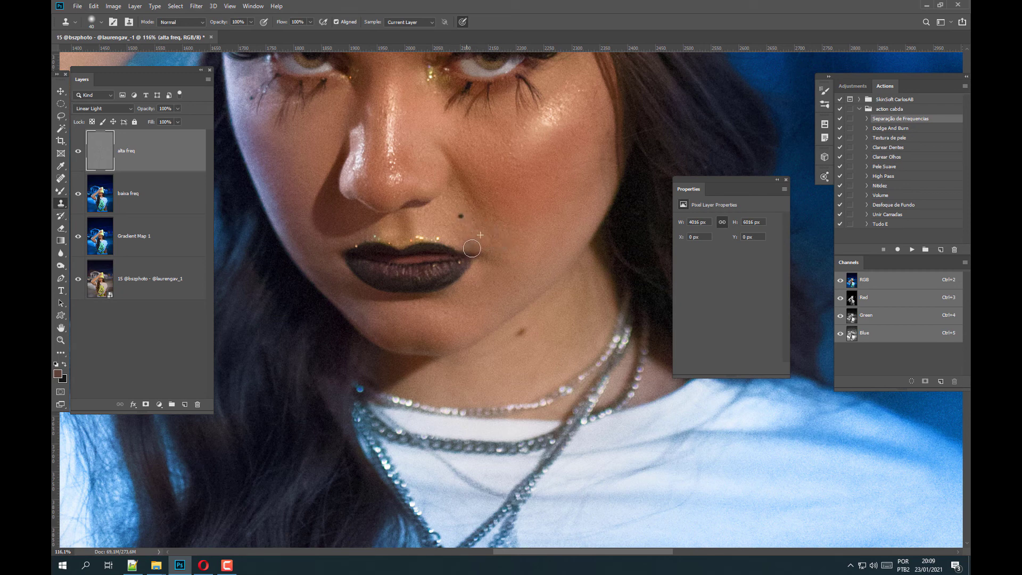
{"action": "scroll", "coordinate": [511, 251], "scroll_direction": "down", "scroll_amount": 5}
{"action": "scroll", "coordinate": [519, 309], "scroll_direction": "up", "scroll_amount": 5}
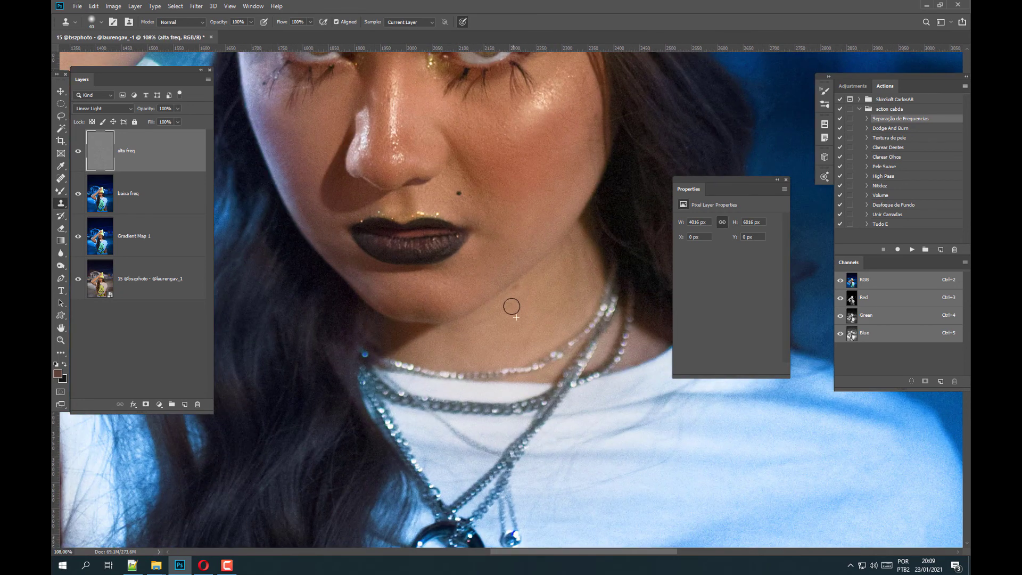
{"action": "scroll", "coordinate": [512, 295], "scroll_direction": "down", "scroll_amount": 2}
{"action": "scroll", "coordinate": [489, 160], "scroll_direction": "down", "scroll_amount": 2}
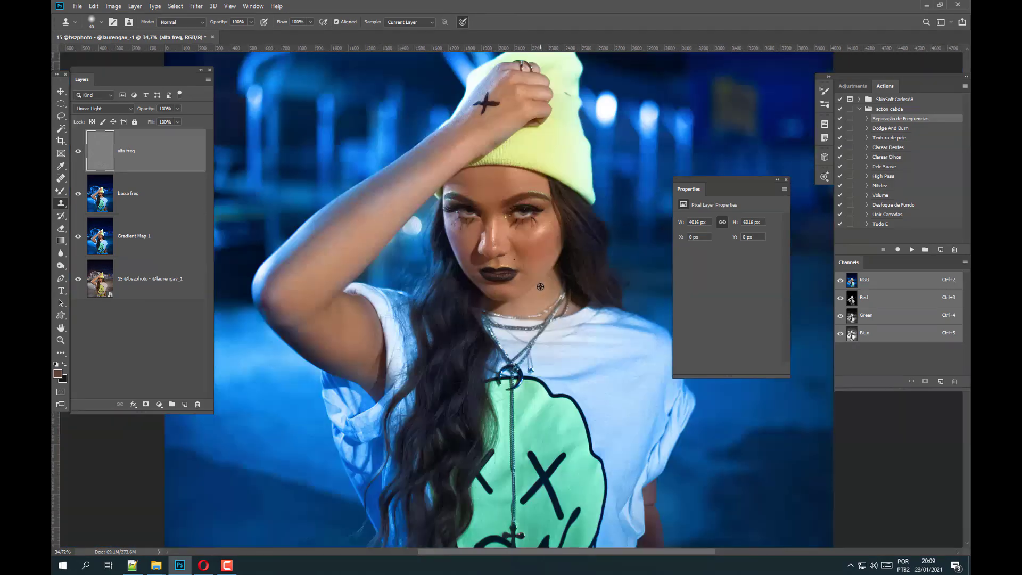
{"action": "scroll", "coordinate": [495, 149], "scroll_direction": "down", "scroll_amount": 1}
{"action": "scroll", "coordinate": [428, 220], "scroll_direction": "up", "scroll_amount": 4}
{"action": "key", "text": "bracketright"}
{"action": "key", "text": "bracketright"}
{"action": "key", "text": "bracketright"}
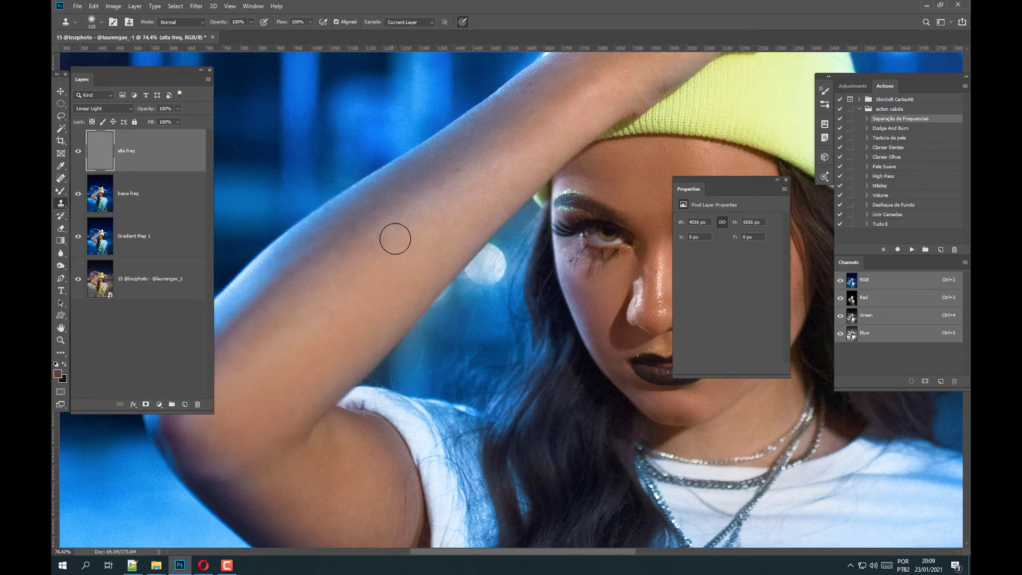
{"action": "left_click_drag", "start_coordinate": [482, 184], "coordinate": [472, 167]}
{"action": "scroll", "coordinate": [588, 71], "scroll_direction": "down", "scroll_amount": 2}
{"action": "scroll", "coordinate": [589, 71], "scroll_direction": "down", "scroll_amount": 2}
{"action": "scroll", "coordinate": [527, 76], "scroll_direction": "up", "scroll_amount": 1}
{"action": "scroll", "coordinate": [527, 75], "scroll_direction": "up", "scroll_amount": 1}
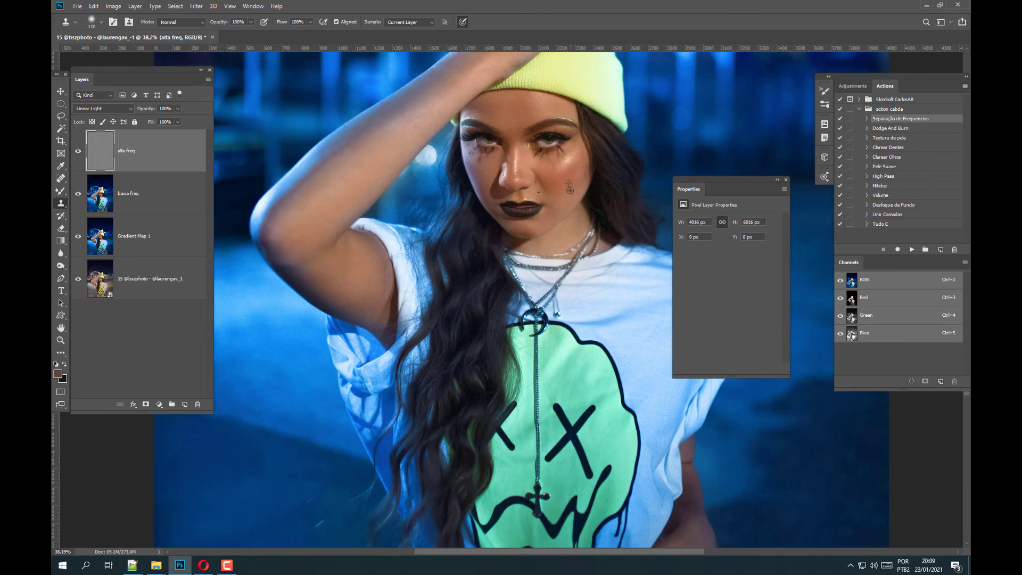
{"action": "scroll", "coordinate": [569, 186], "scroll_direction": "up", "scroll_amount": 1}
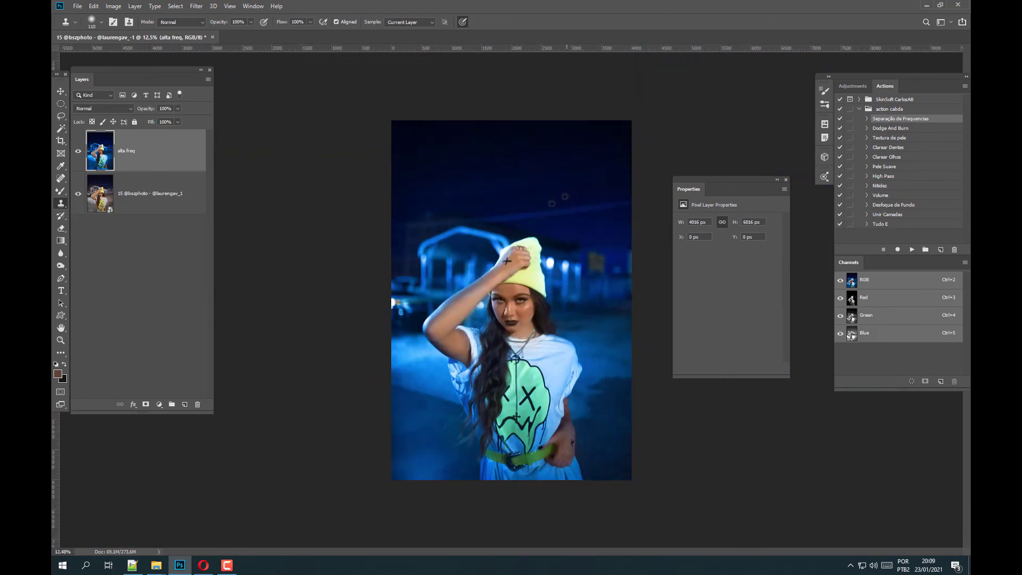
- Add a Levels adjustment layer with the white input pulled in to about 220
{"action": "scroll", "coordinate": [527, 208], "scroll_direction": "up", "scroll_amount": 2}
{"action": "scroll", "coordinate": [527, 207], "scroll_direction": "up", "scroll_amount": 1}
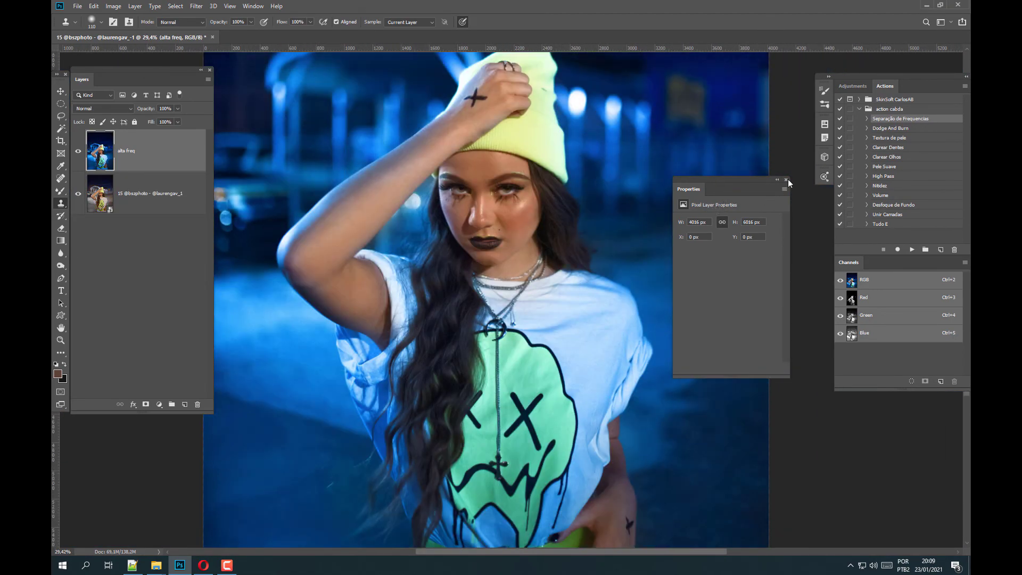
{"action": "left_click", "coordinate": [786, 181]}
{"action": "scroll", "coordinate": [575, 292], "scroll_direction": "down", "scroll_amount": 2}
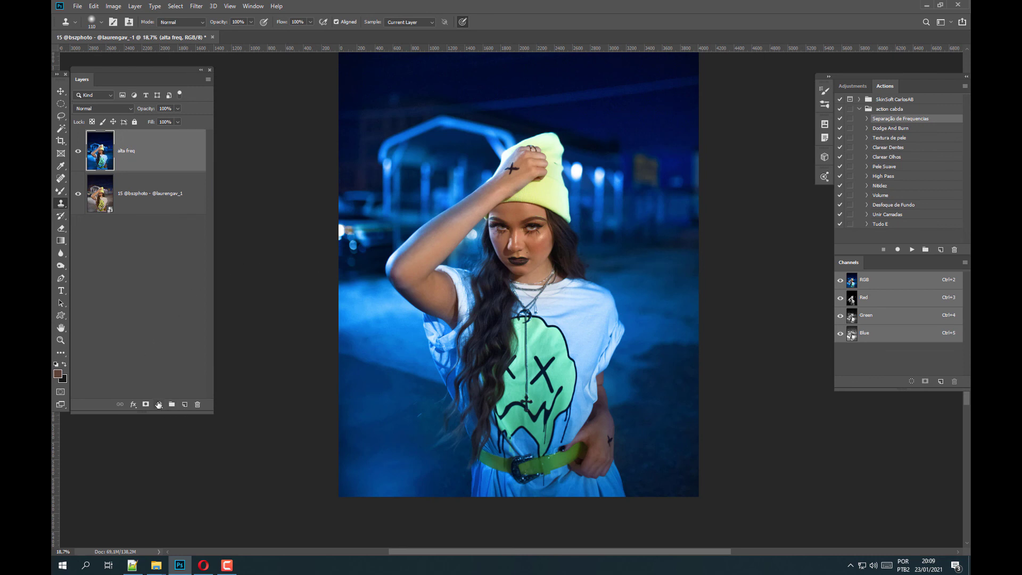
{"action": "left_click", "coordinate": [158, 405]}
{"action": "left_click", "coordinate": [171, 278]}
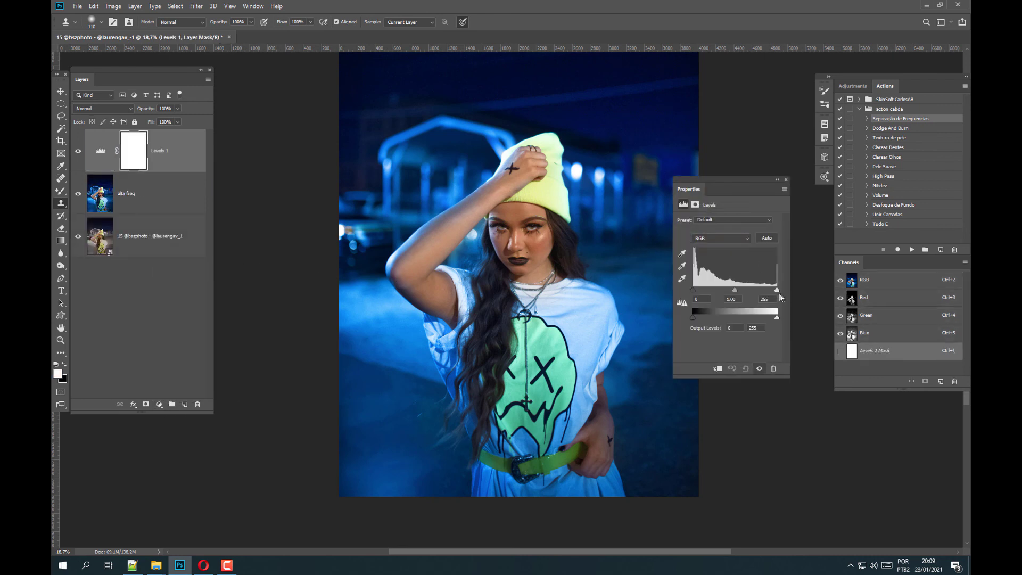
{"action": "left_click_drag", "start_coordinate": [776, 290], "coordinate": [772, 296]}
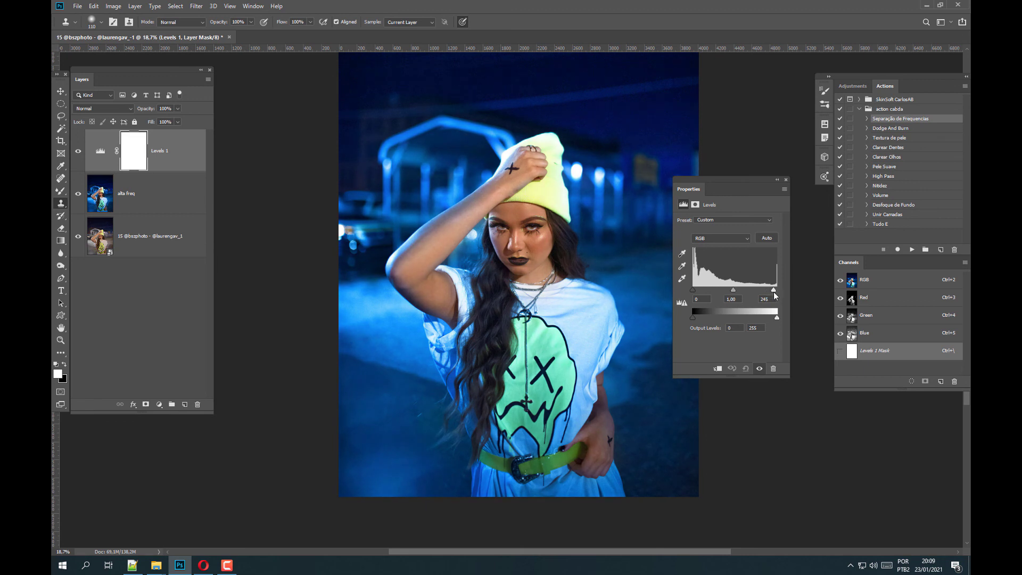
- Compare with Levels hidden and shown, then merge it down into Levels 1
{"action": "left_click", "coordinate": [77, 154]}
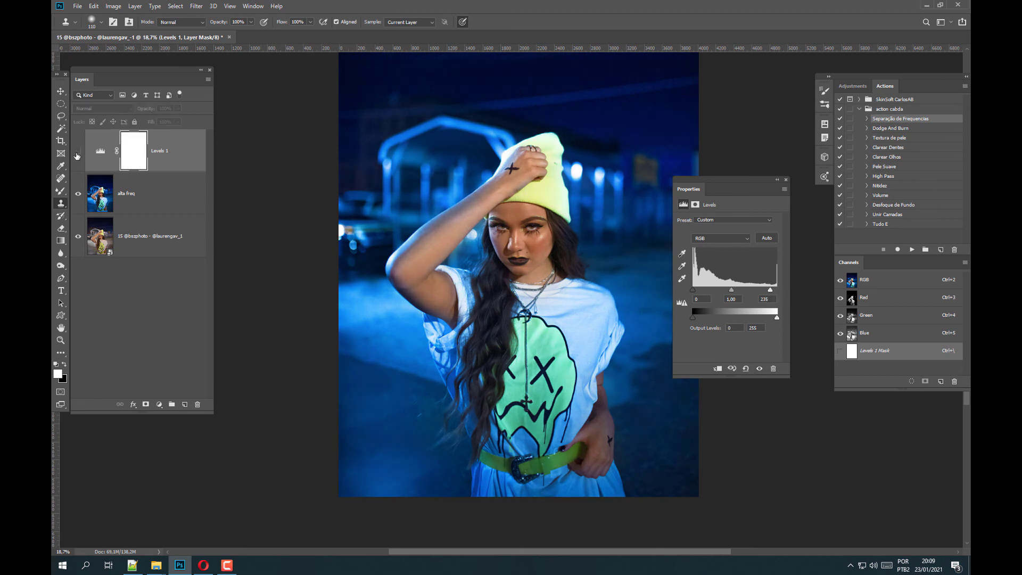
{"action": "left_click", "coordinate": [77, 154]}
{"action": "left_click", "coordinate": [177, 110]}
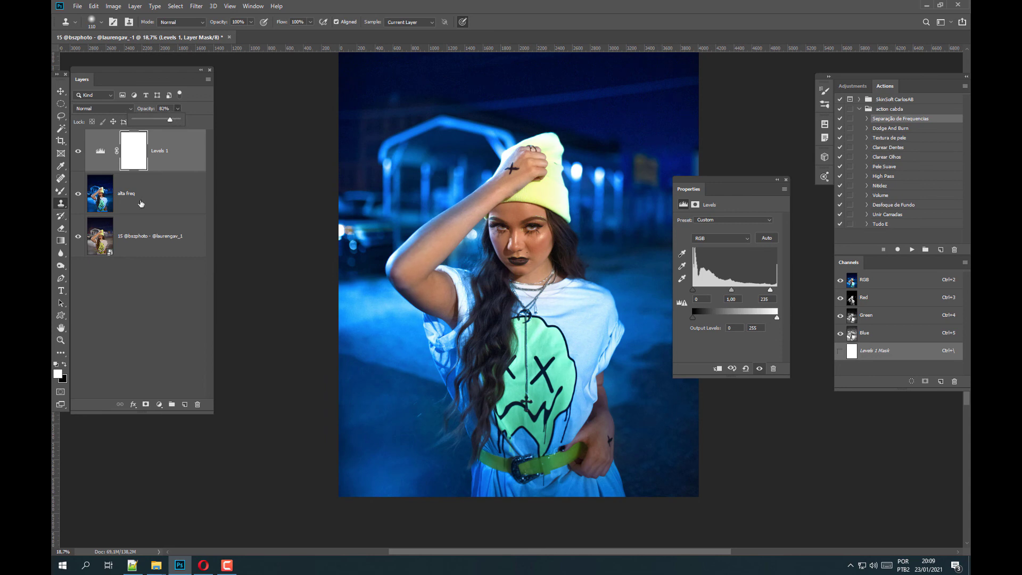
{"action": "key", "text": "ctrl+e"}
{"action": "scroll", "coordinate": [576, 226], "scroll_direction": "up", "scroll_amount": 2}
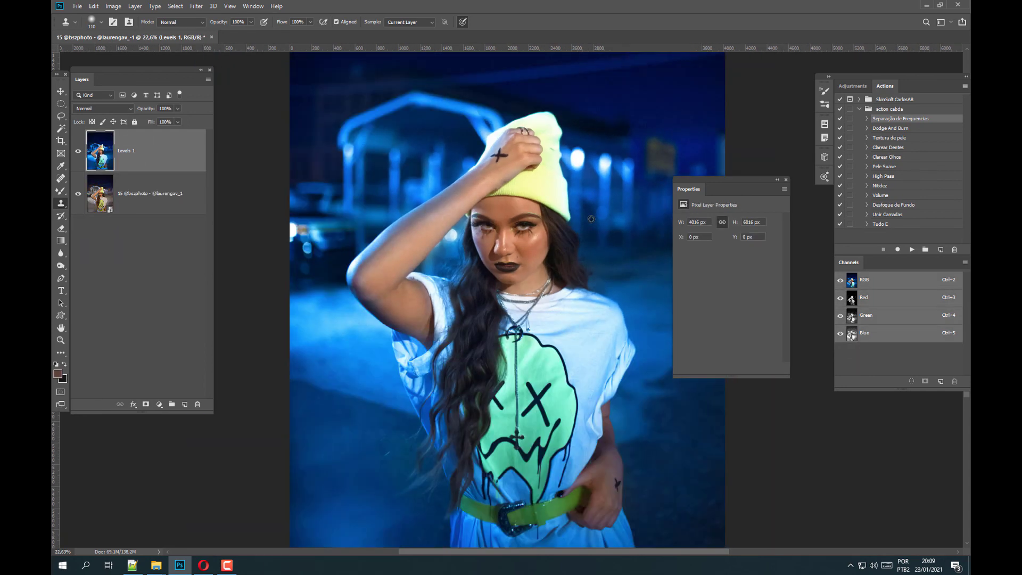
- Close the pixel layer Properties panel and dismiss the Clone Stamp error message
{"action": "scroll", "coordinate": [612, 218], "scroll_direction": "down", "scroll_amount": 3}
{"action": "scroll", "coordinate": [665, 206], "scroll_direction": "up", "scroll_amount": 3}
{"action": "left_click", "coordinate": [787, 180]}
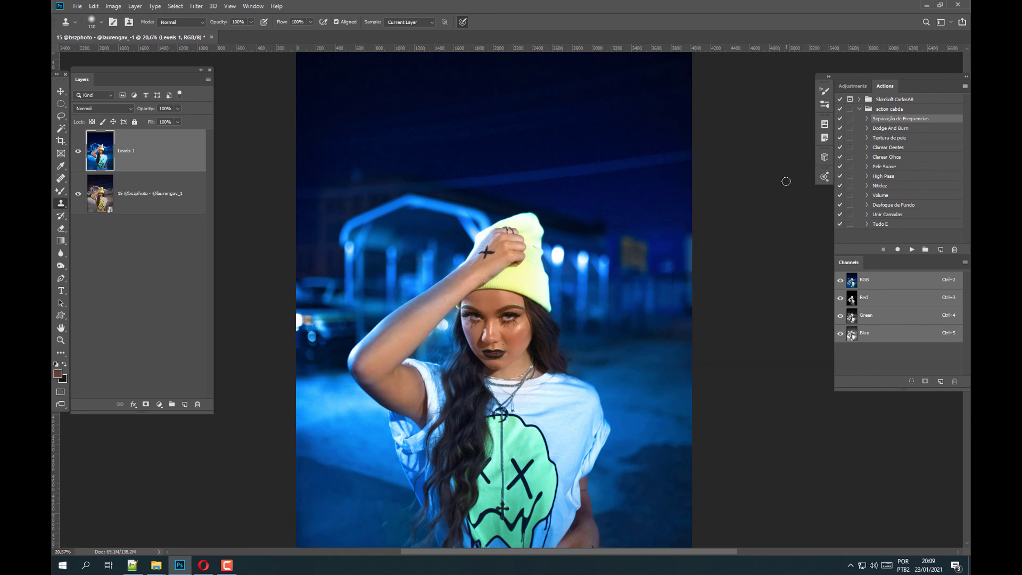
{"action": "left_click", "coordinate": [561, 299]}
{"action": "left_click", "coordinate": [520, 215]}
{"action": "scroll", "coordinate": [533, 290], "scroll_direction": "down", "scroll_amount": 3}
{"action": "scroll", "coordinate": [530, 295], "scroll_direction": "up", "scroll_amount": 2}
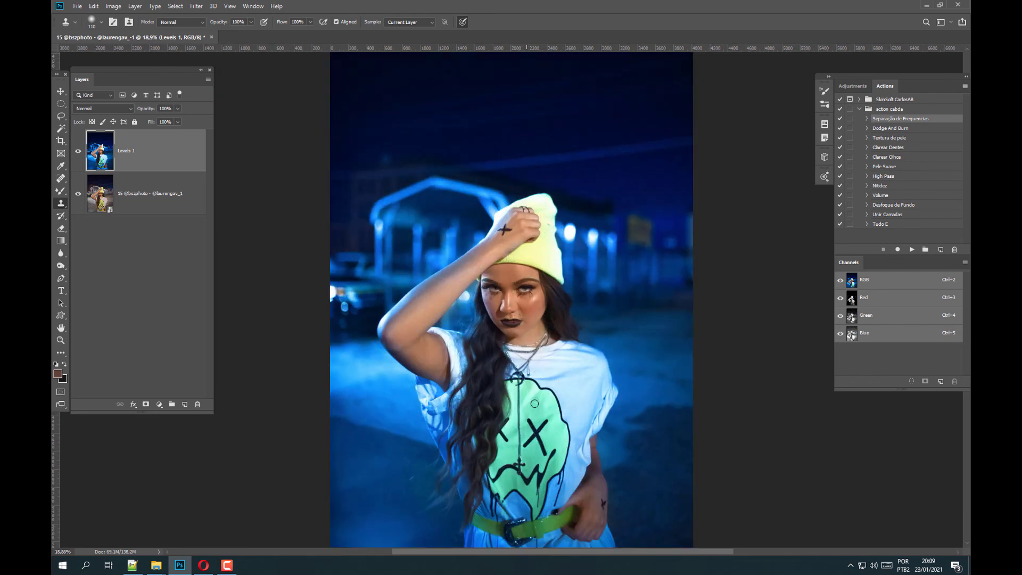
{"action": "scroll", "coordinate": [499, 289], "scroll_direction": "down", "scroll_amount": 1}
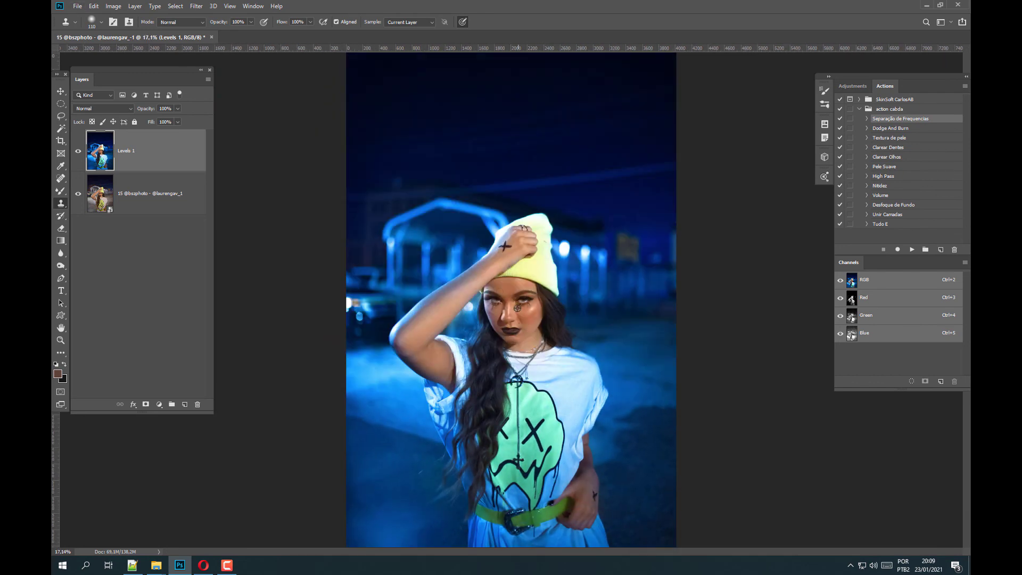
- Toggle Levels 1 off and on to compare the graded photo with the original
{"action": "left_click", "coordinate": [78, 194], "text": "alt"}
{"action": "left_click", "coordinate": [78, 195], "text": "alt"}
{"action": "left_click", "coordinate": [78, 194], "text": "alt"}
{"action": "scroll", "coordinate": [570, 421], "scroll_direction": "down", "scroll_amount": 2}
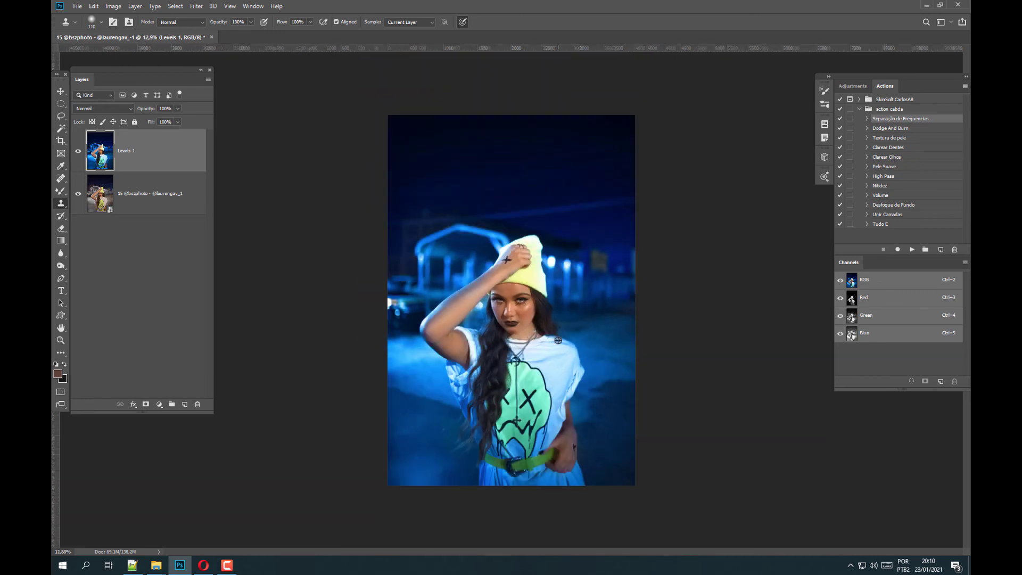
{"action": "scroll", "coordinate": [570, 421], "scroll_direction": "up", "scroll_amount": 1}
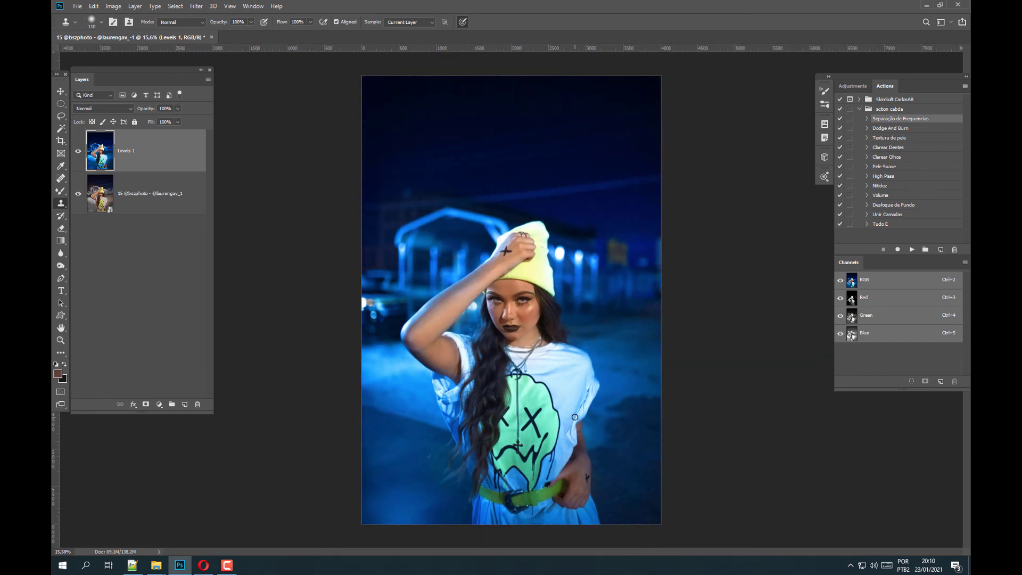
{"action": "scroll", "coordinate": [575, 417], "scroll_direction": "up", "scroll_amount": 2}
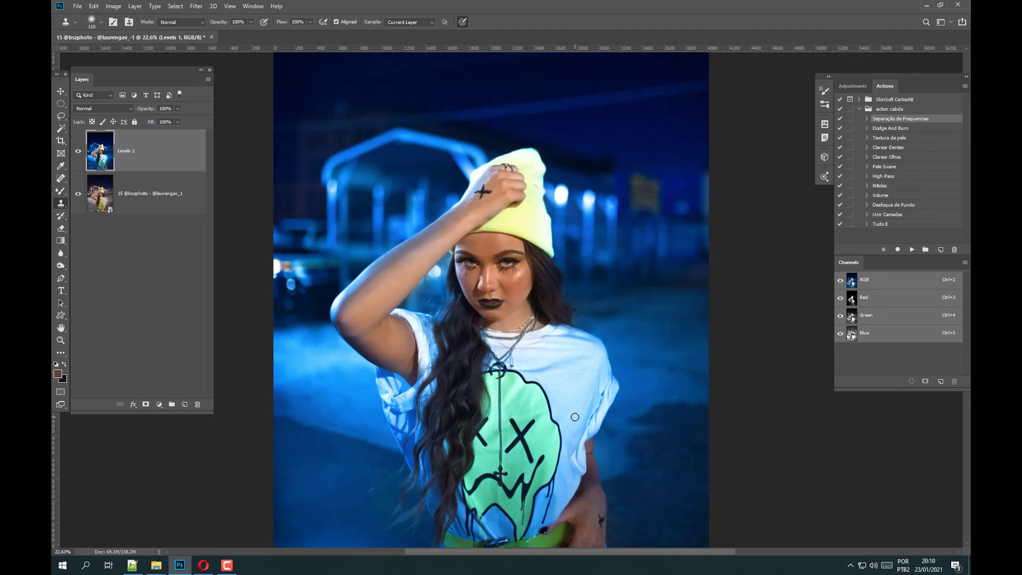
{"action": "scroll", "coordinate": [650, 451], "scroll_direction": "down", "scroll_amount": 1}
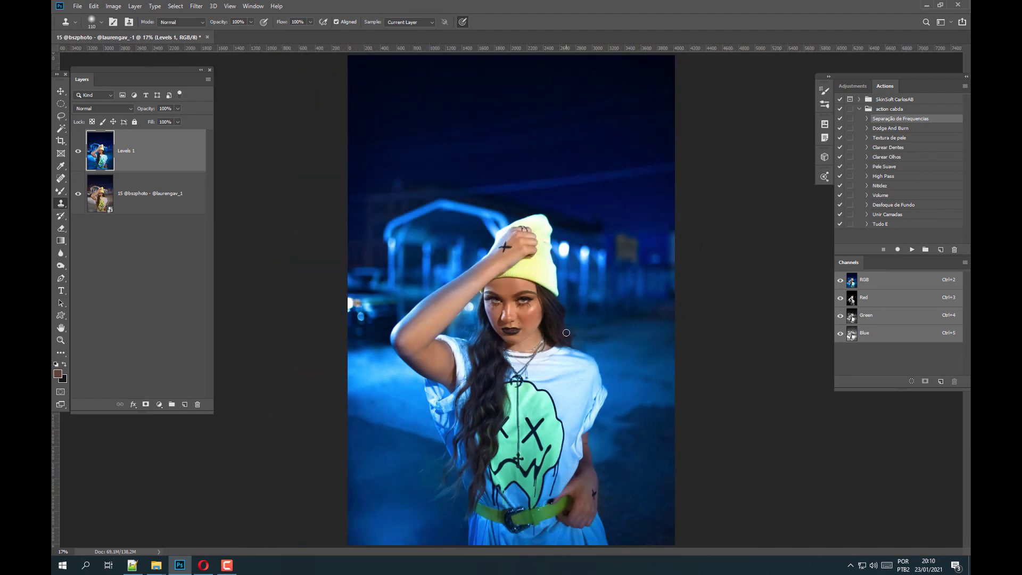